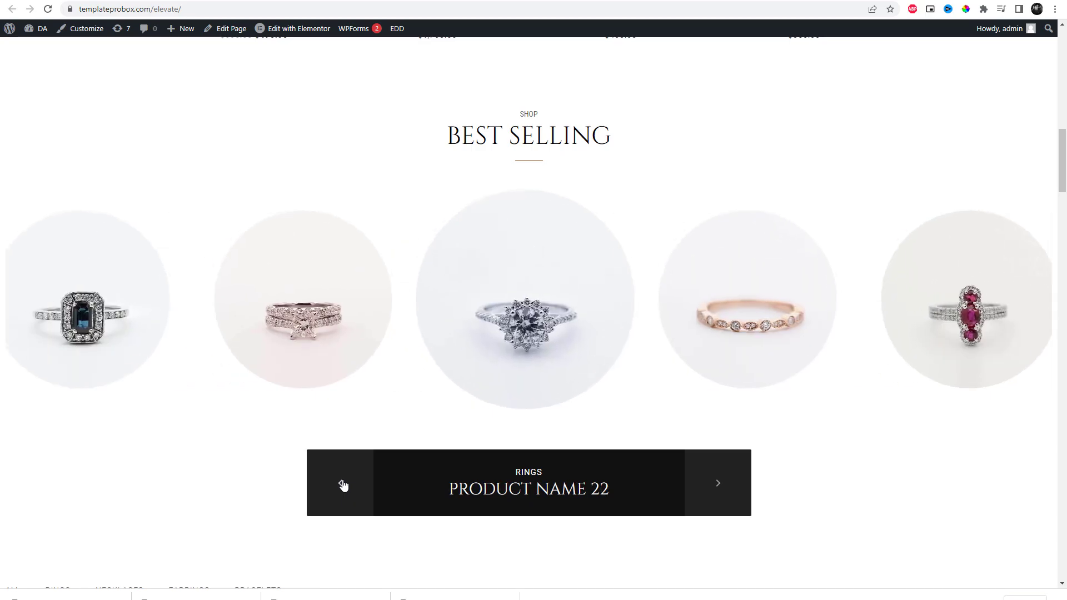
- Browse the products in the Best Selling circle carousel in both directions
{"action": "left_click", "coordinate": [342, 484]}
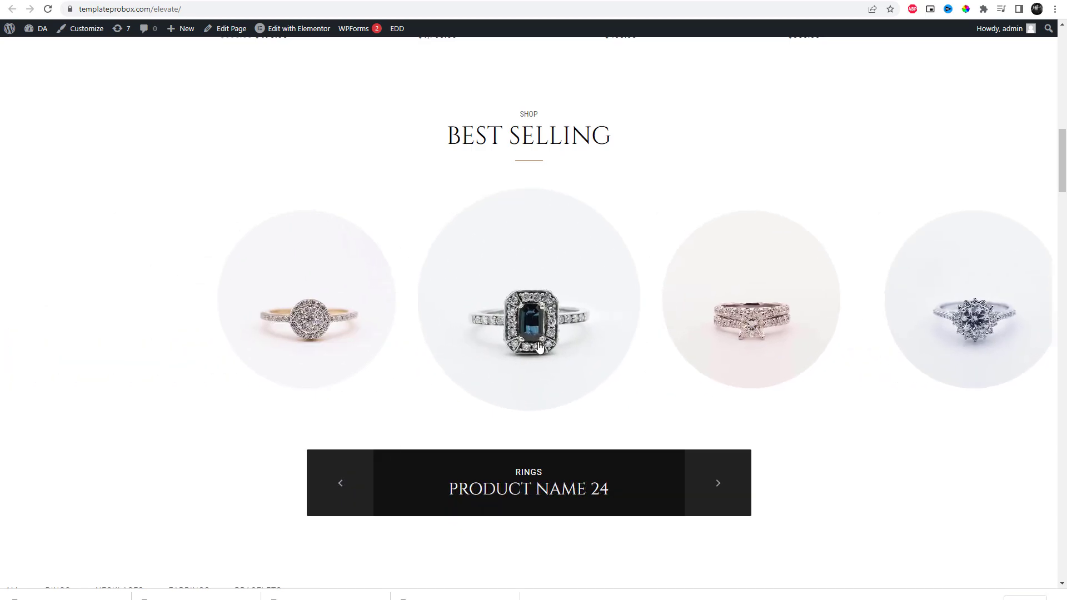
{"action": "left_click_drag", "start_coordinate": [738, 329], "coordinate": [522, 329]}
{"action": "left_click", "coordinate": [953, 328]}
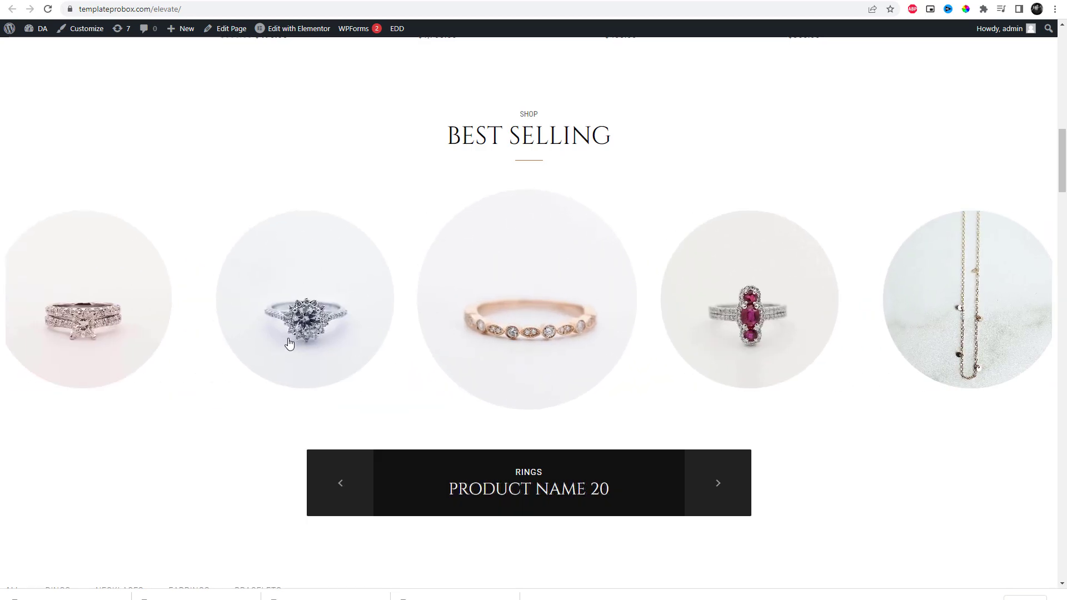
{"action": "left_click", "coordinate": [729, 494]}
{"action": "left_click", "coordinate": [729, 493]}
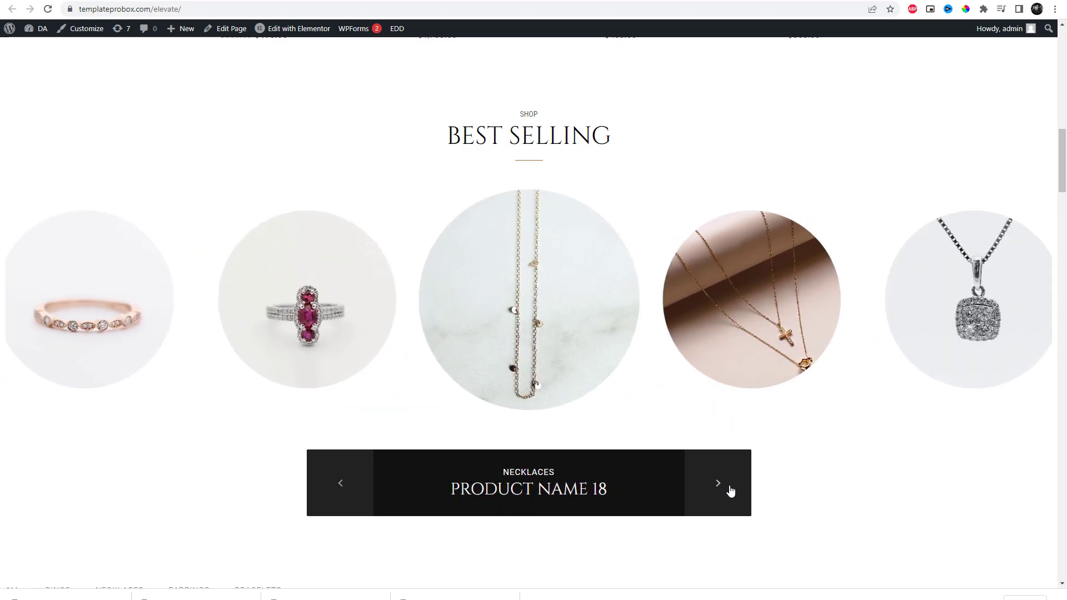
{"action": "left_click", "coordinate": [730, 492]}
{"action": "left_click", "coordinate": [730, 491]}
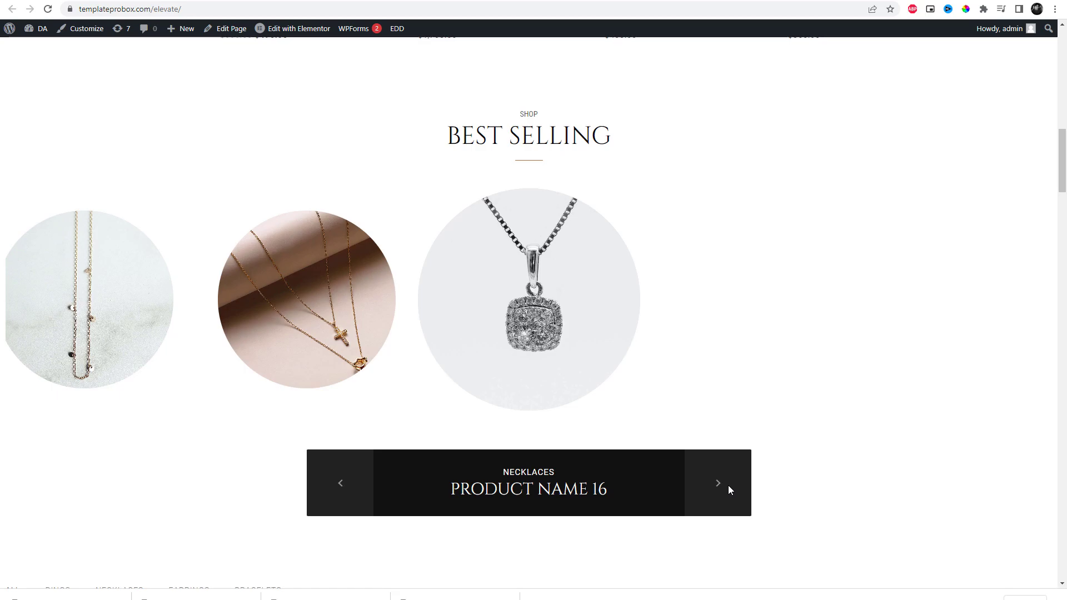
{"action": "left_click", "coordinate": [327, 503]}
{"action": "left_click", "coordinate": [327, 503]}
{"action": "left_click", "coordinate": [327, 503]}
- Preview the product grid below the carousel under its All, Rings, Necklaces, Earrings and Bracelets category filters
{"action": "scroll", "coordinate": [821, 422], "scroll_direction": "down", "scroll_amount": 8}
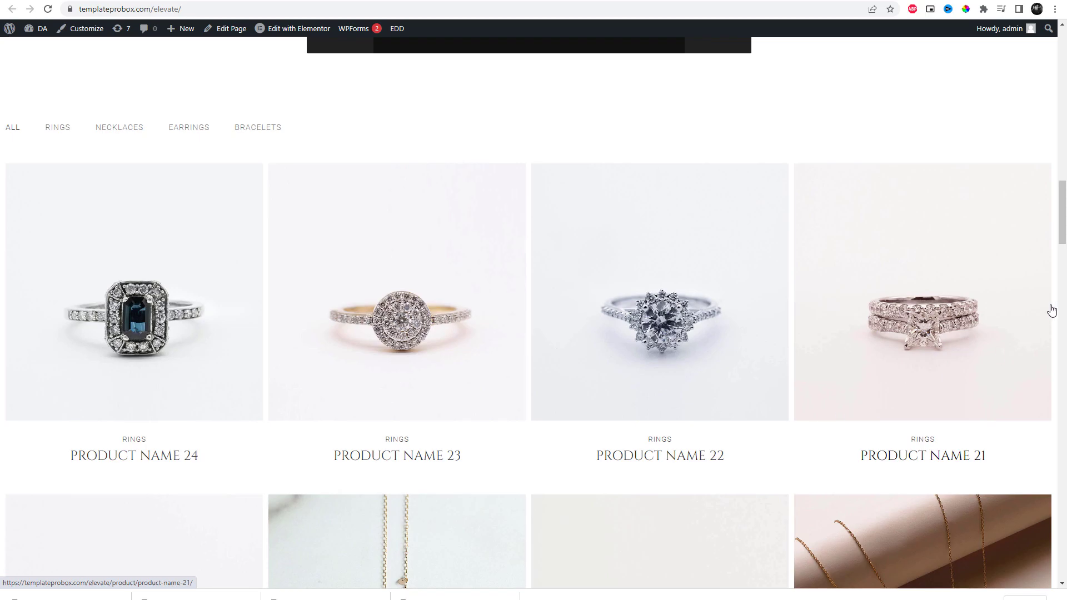
{"action": "left_click_drag", "start_coordinate": [1061, 239], "coordinate": [1062, 248]}
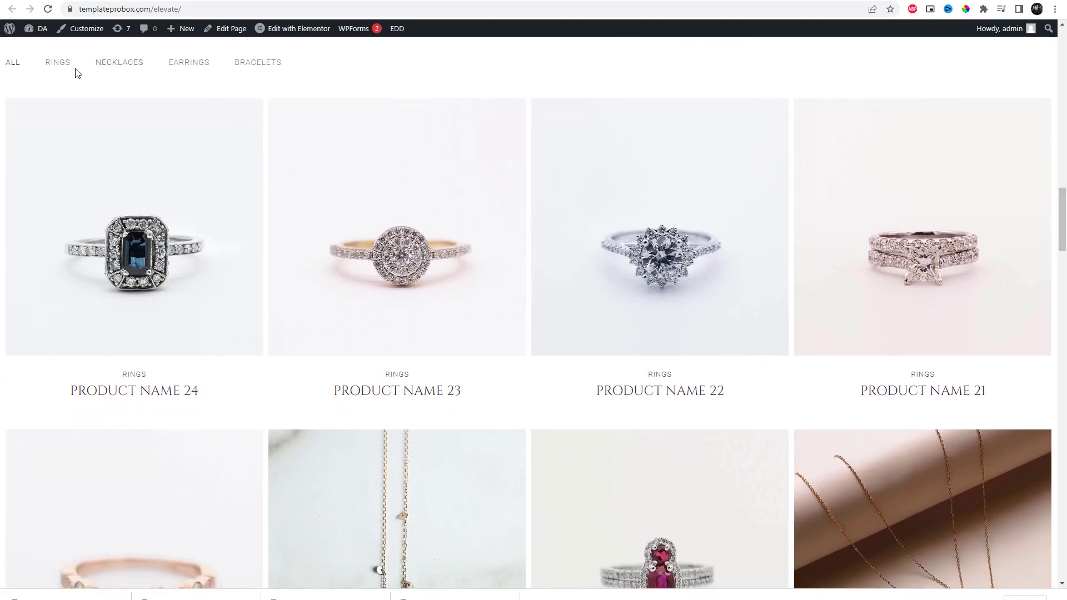
{"action": "left_click", "coordinate": [60, 65]}
{"action": "left_click", "coordinate": [119, 65]}
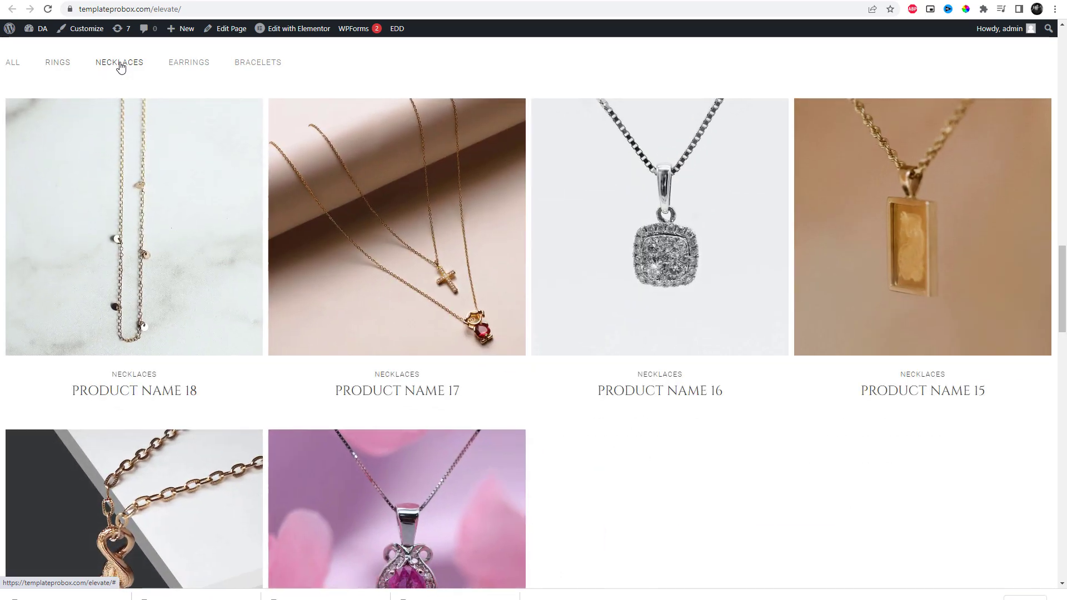
{"action": "left_click", "coordinate": [191, 66]}
{"action": "left_click", "coordinate": [258, 65]}
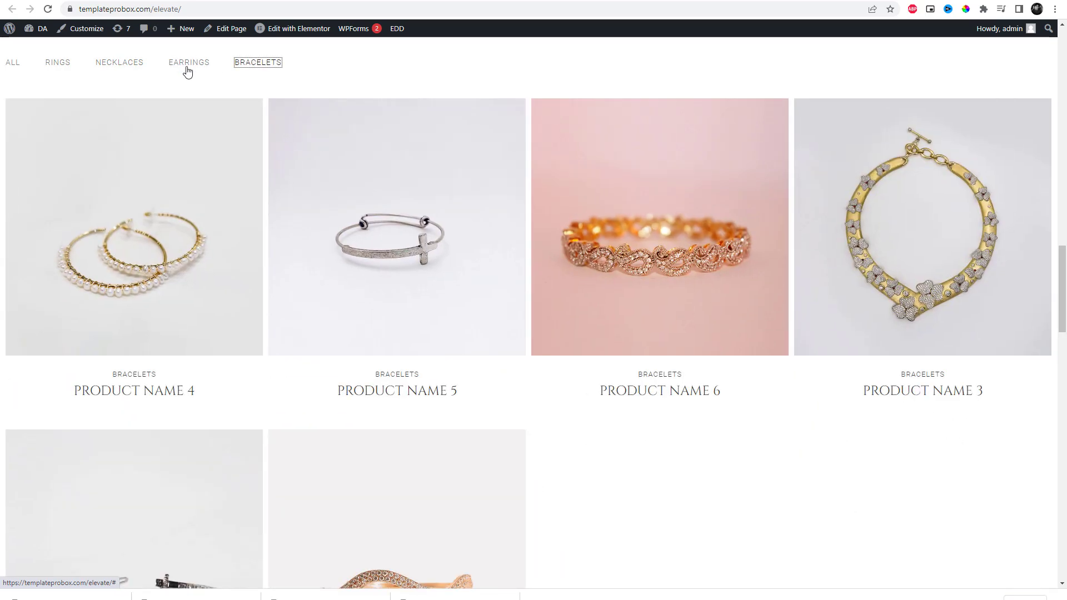
{"action": "left_click", "coordinate": [179, 69]}
{"action": "left_click", "coordinate": [119, 65]}
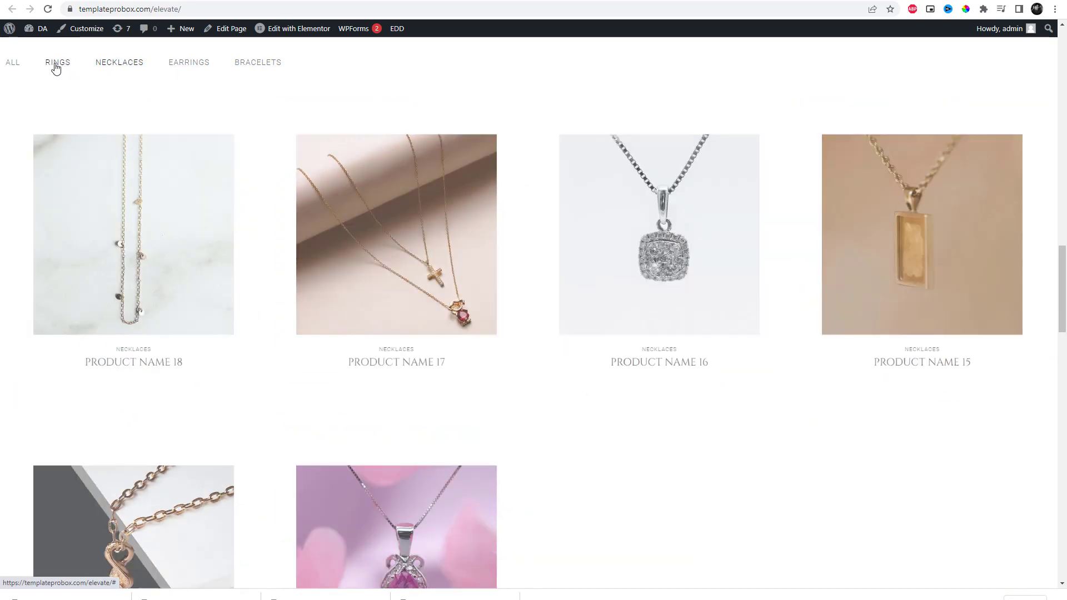
{"action": "left_click", "coordinate": [59, 66]}
{"action": "left_click", "coordinate": [11, 63]}
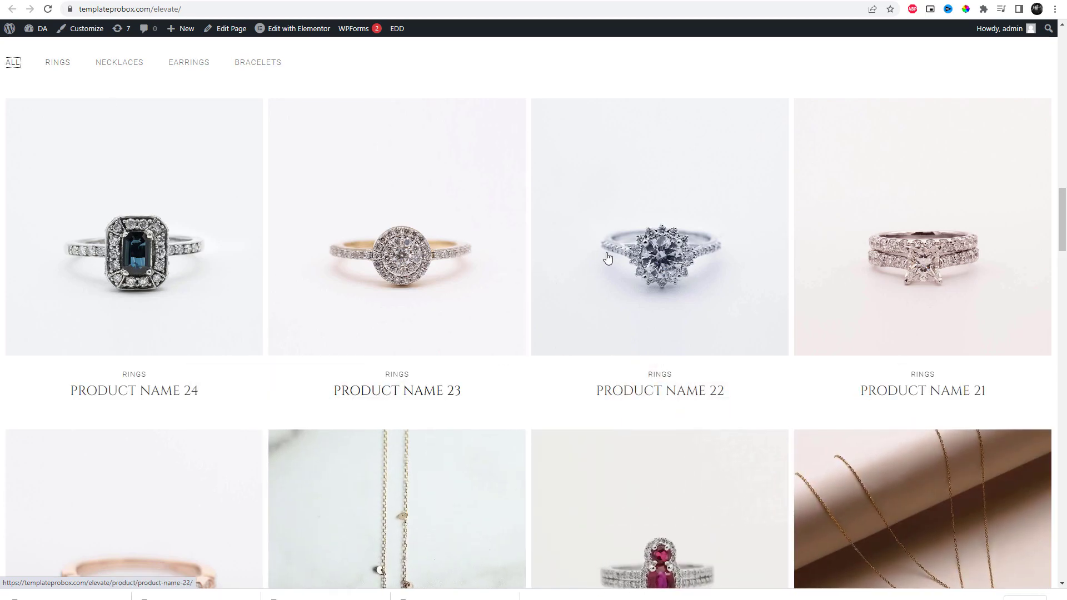
{"action": "left_click", "coordinate": [202, 65]}
{"action": "left_click", "coordinate": [245, 64]}
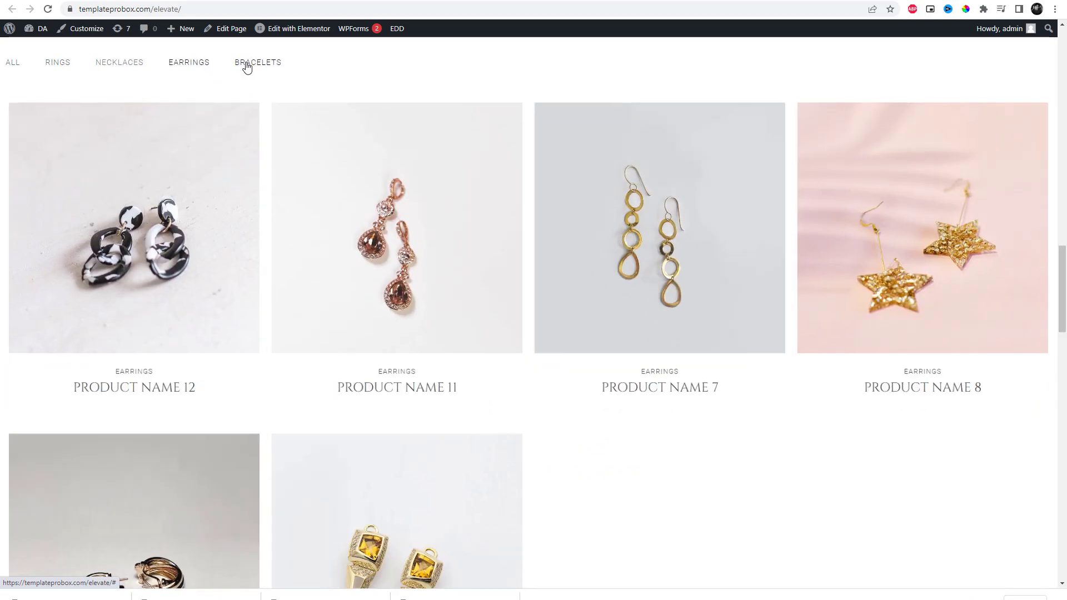
{"action": "left_click", "coordinate": [188, 67]}
{"action": "left_click", "coordinate": [131, 70]}
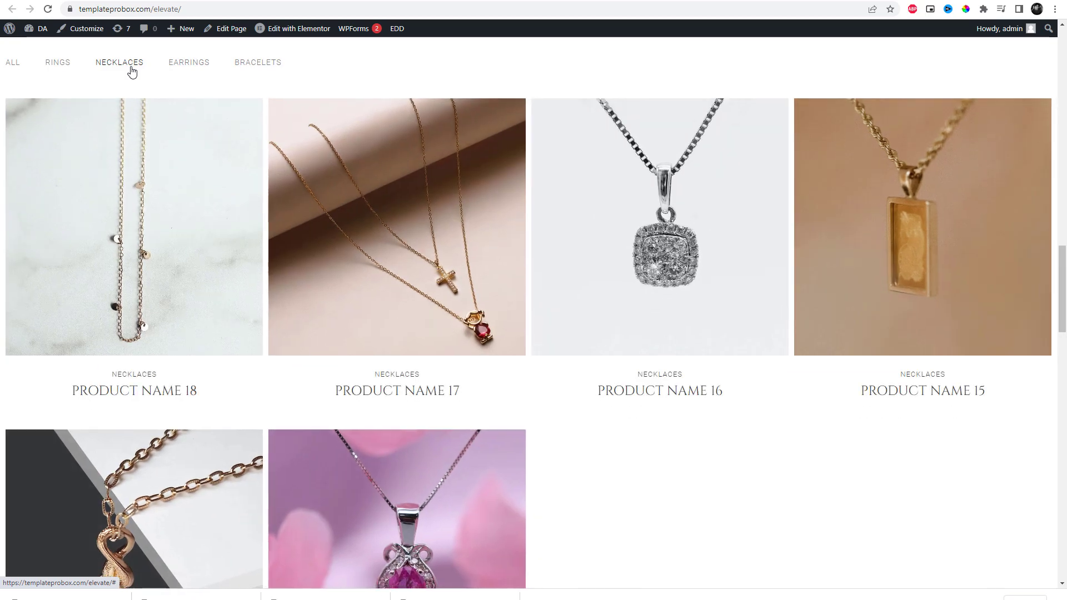
{"action": "left_click", "coordinate": [13, 64]}
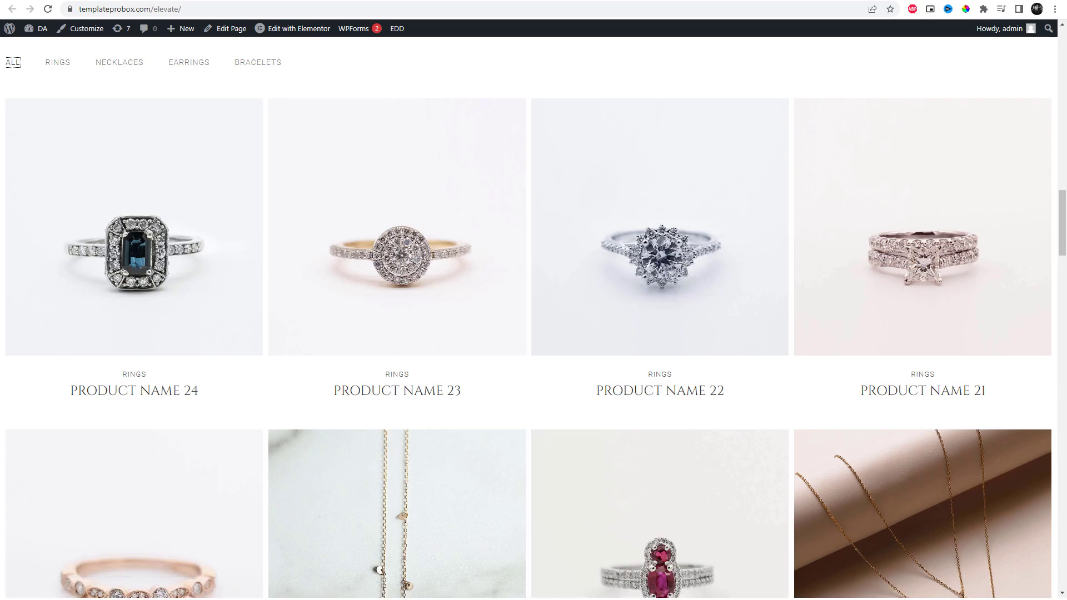
{"action": "left_click", "coordinate": [197, 70]}
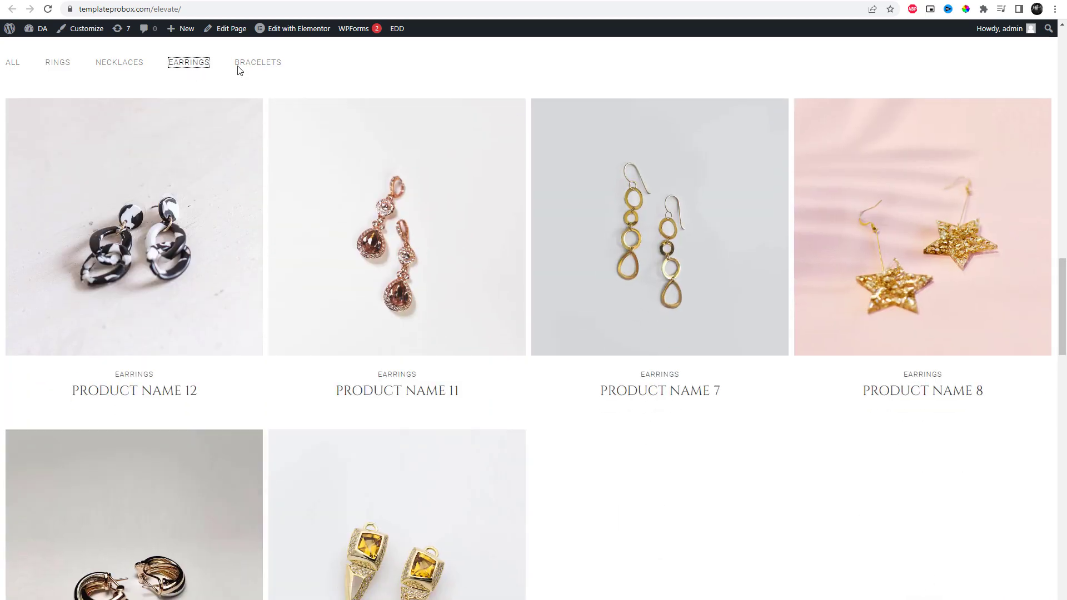
{"action": "left_click", "coordinate": [257, 68]}
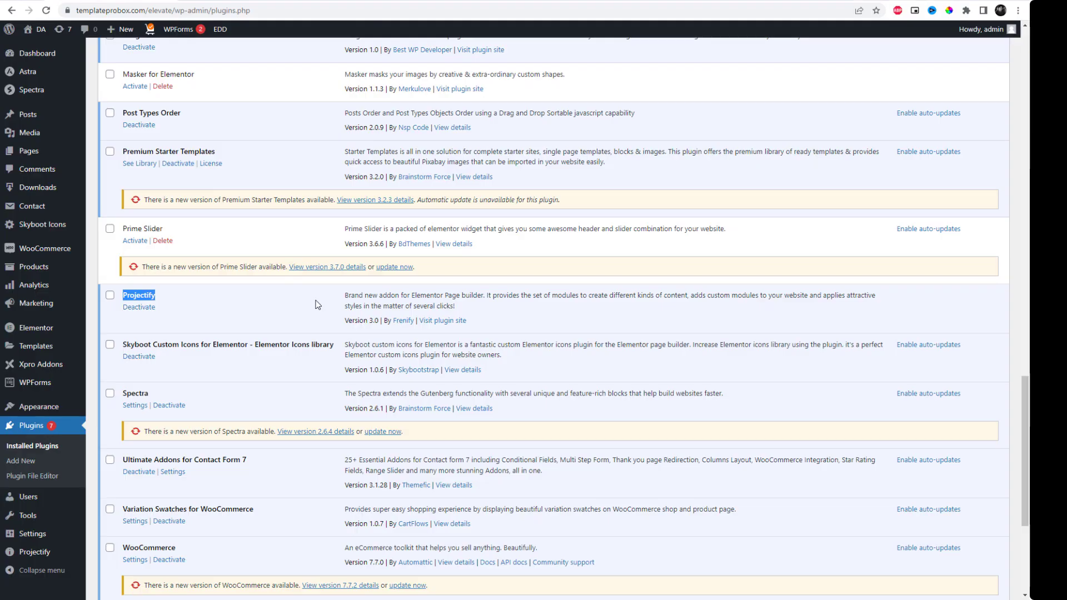
- Review the Projectify plugin among the installed plugins and open its admin page
{"action": "scroll", "coordinate": [125, 208], "scroll_direction": "down", "scroll_amount": 2}
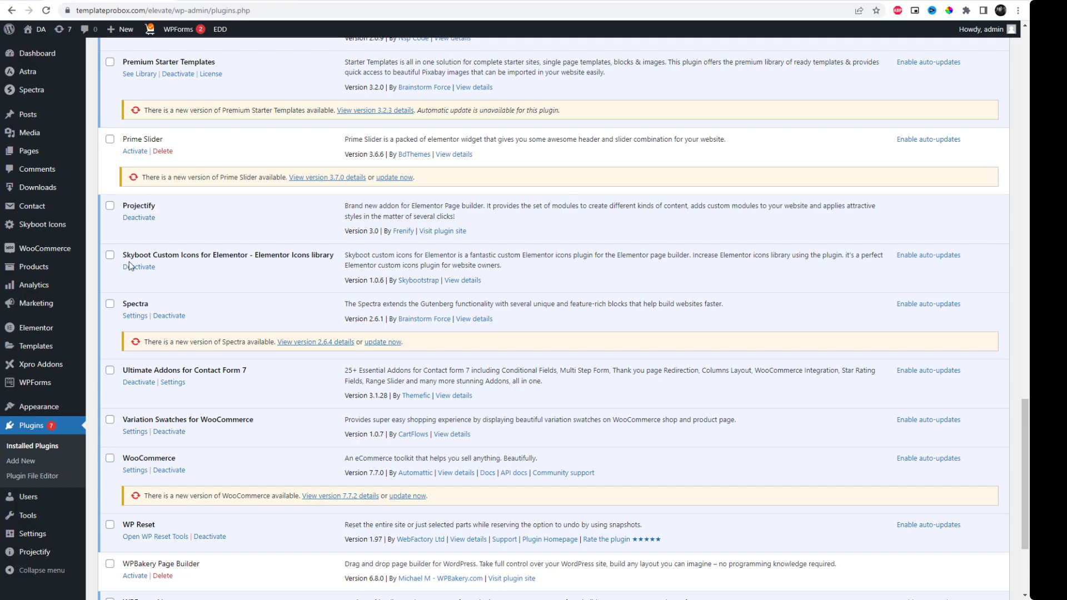
{"action": "left_click", "coordinate": [46, 554]}
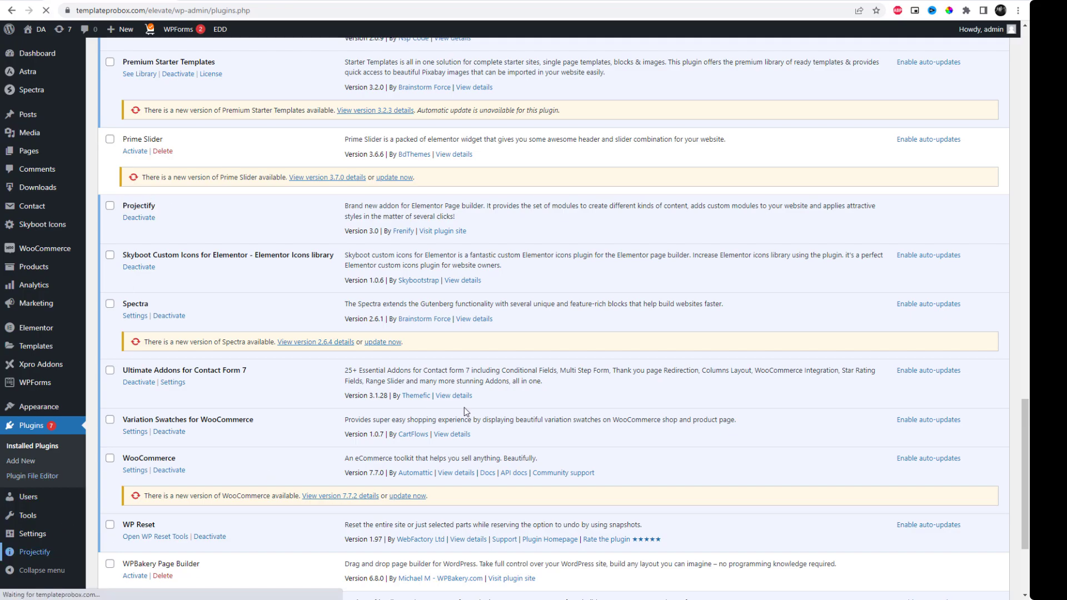
{"action": "scroll", "coordinate": [489, 407], "scroll_direction": "down", "scroll_amount": 3}
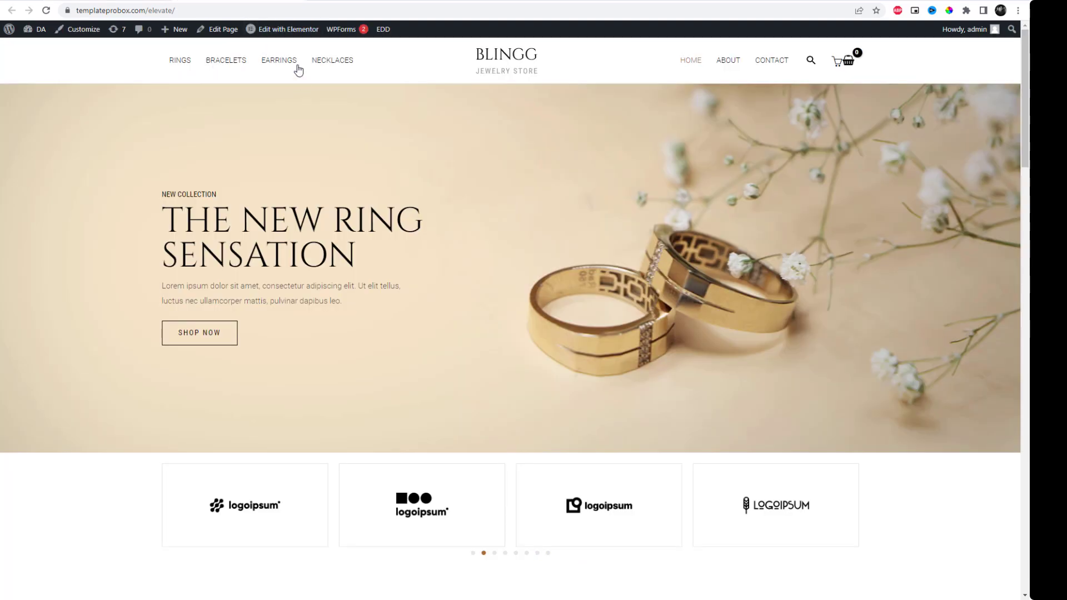
- Edit the home page with Elementor and add a one-column section below the Best Selling heading with Full Width content
{"action": "mouse_move", "coordinate": [293, 36]}
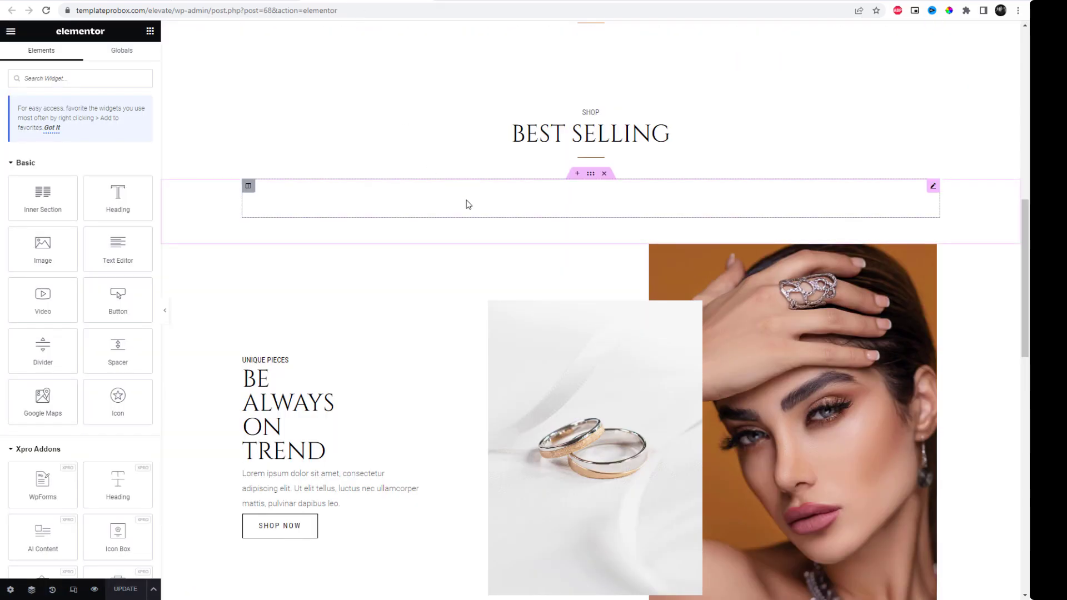
{"action": "scroll", "coordinate": [500, 223], "scroll_direction": "up", "scroll_amount": 3}
{"action": "scroll", "coordinate": [538, 245], "scroll_direction": "up", "scroll_amount": 3}
{"action": "scroll", "coordinate": [538, 244], "scroll_direction": "down", "scroll_amount": 5}
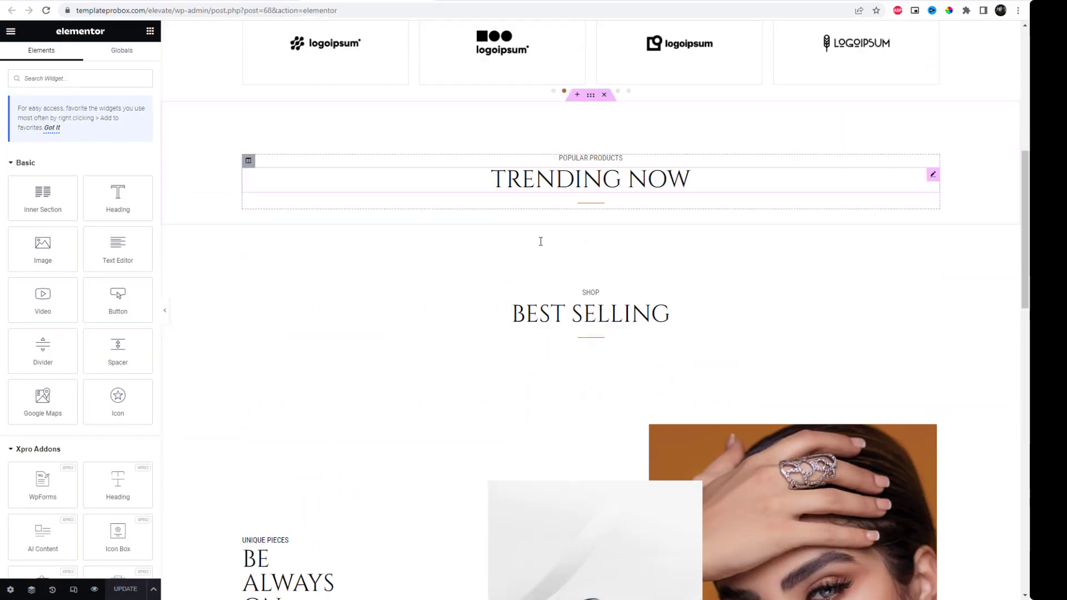
{"action": "left_click", "coordinate": [577, 264]}
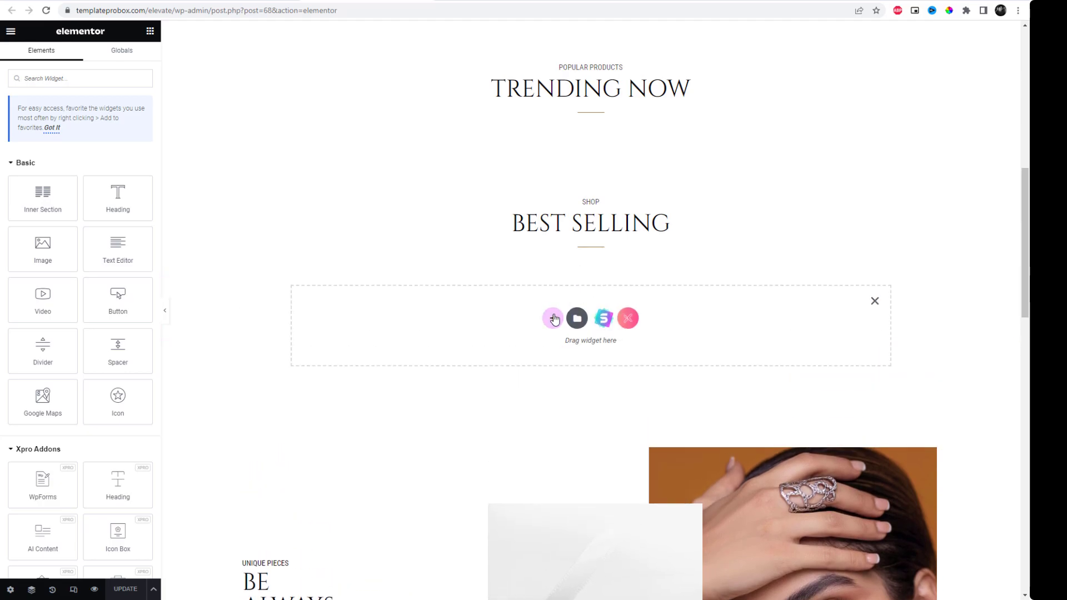
{"action": "left_click", "coordinate": [552, 317]}
{"action": "left_click", "coordinate": [460, 349]}
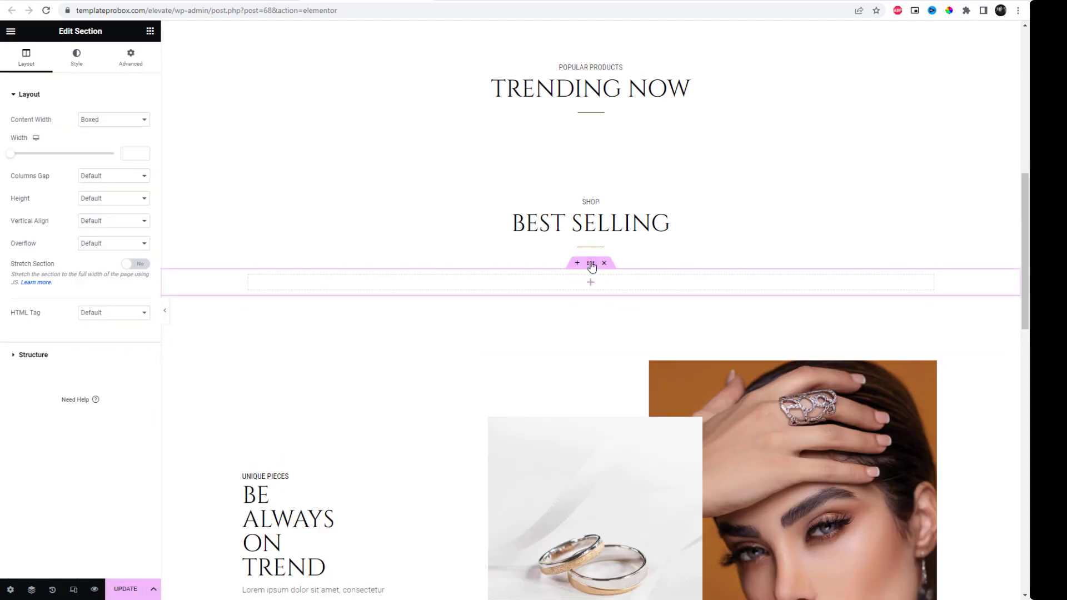
{"action": "left_click", "coordinate": [117, 126]}
{"action": "left_click", "coordinate": [113, 141]}
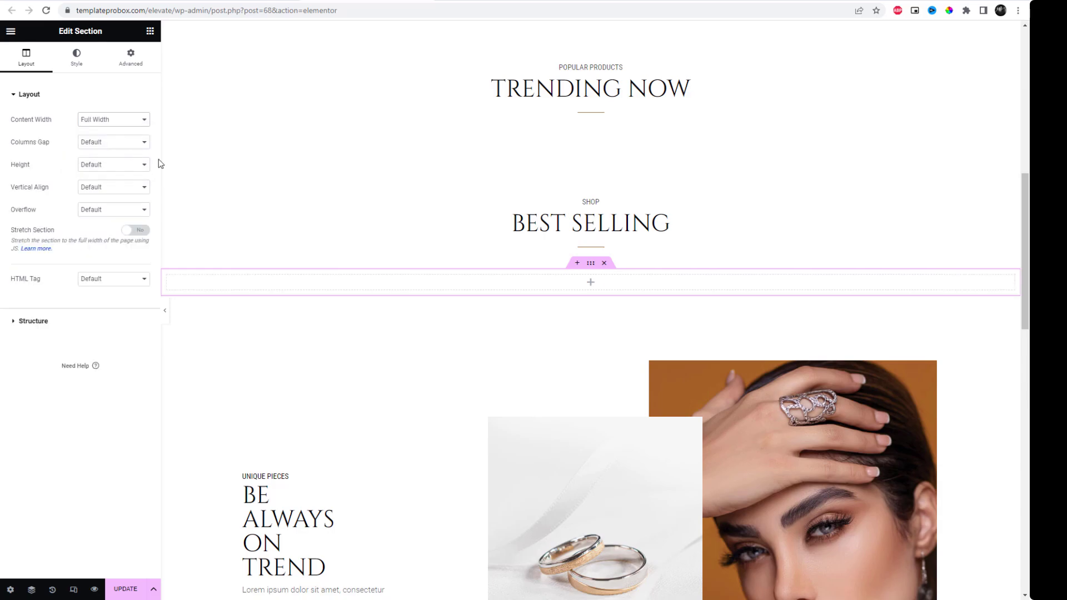
- Find the Projectify Widgets element and place it in the new full-width section under Best Selling
{"action": "left_click", "coordinate": [591, 285]}
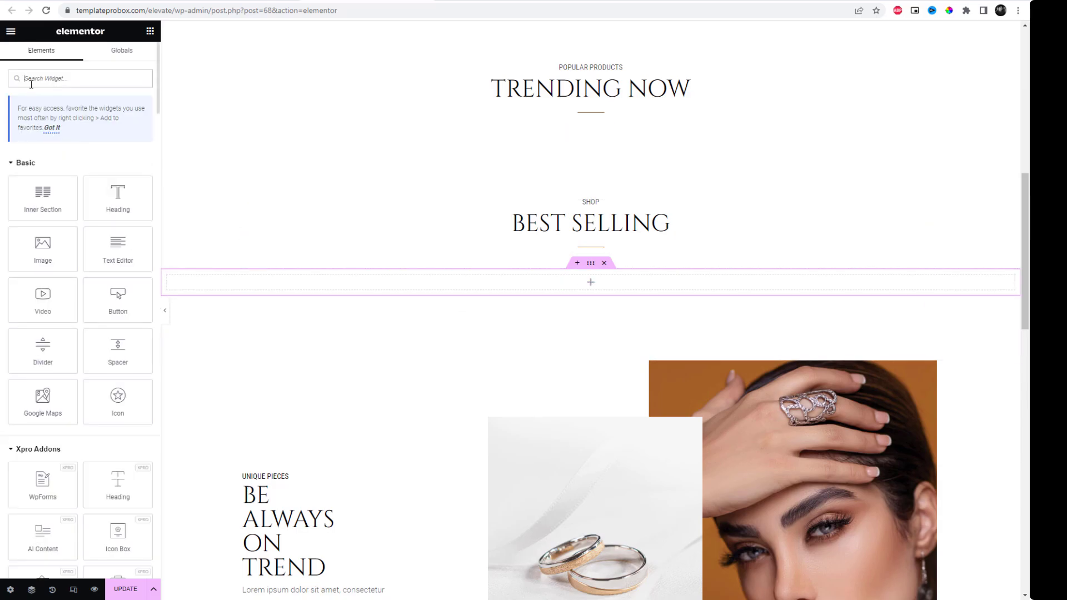
{"action": "left_click", "coordinate": [11, 32]}
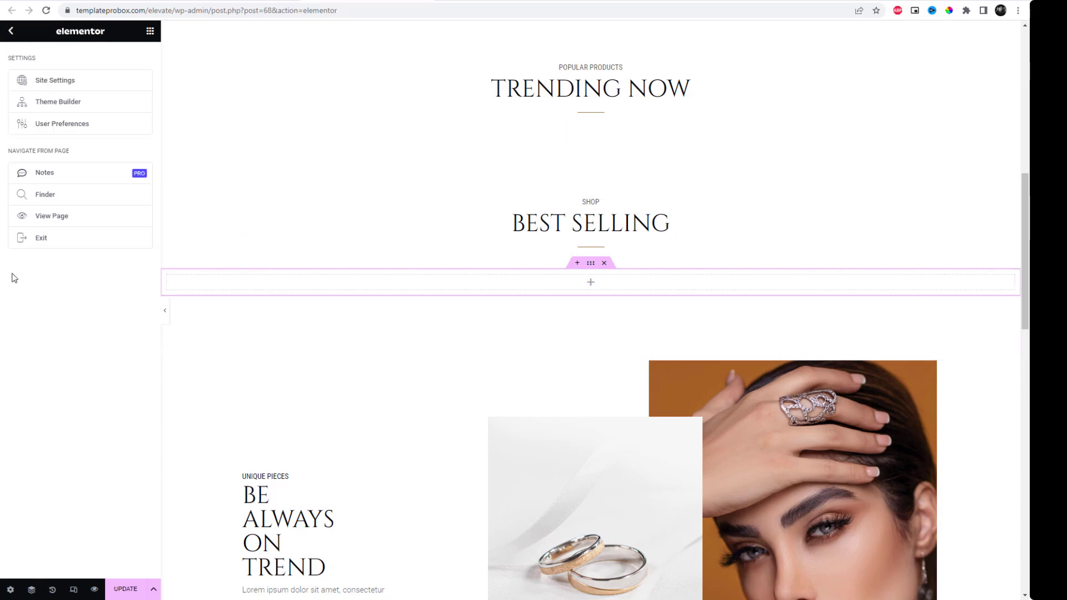
{"action": "left_click", "coordinate": [9, 32]}
{"action": "scroll", "coordinate": [81, 310], "scroll_direction": "down", "scroll_amount": 15}
{"action": "scroll", "coordinate": [107, 420], "scroll_direction": "down", "scroll_amount": 10}
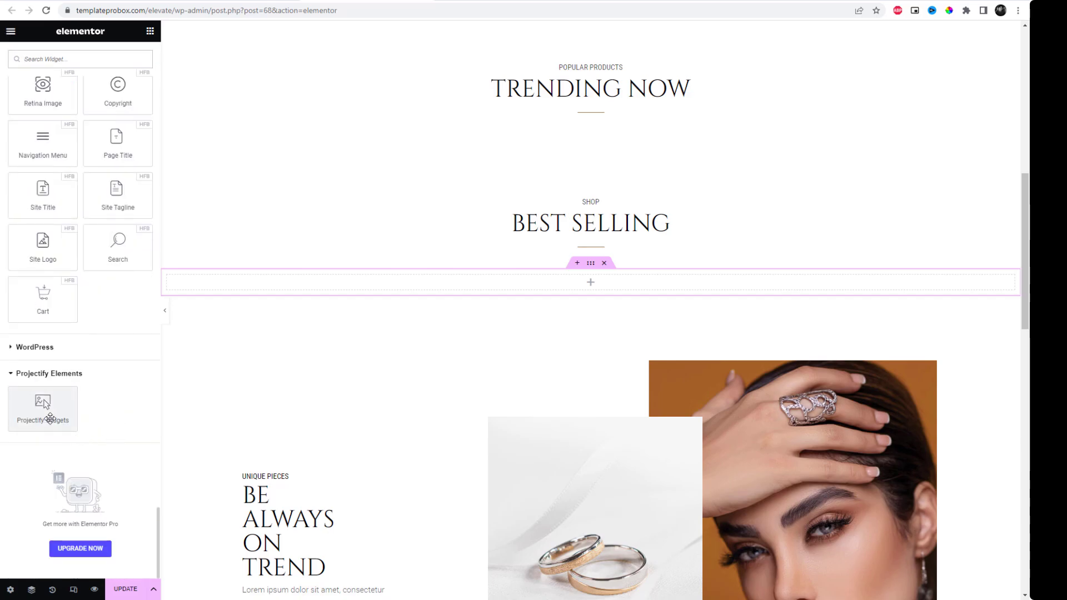
{"action": "left_click_drag", "start_coordinate": [52, 419], "coordinate": [367, 287]}
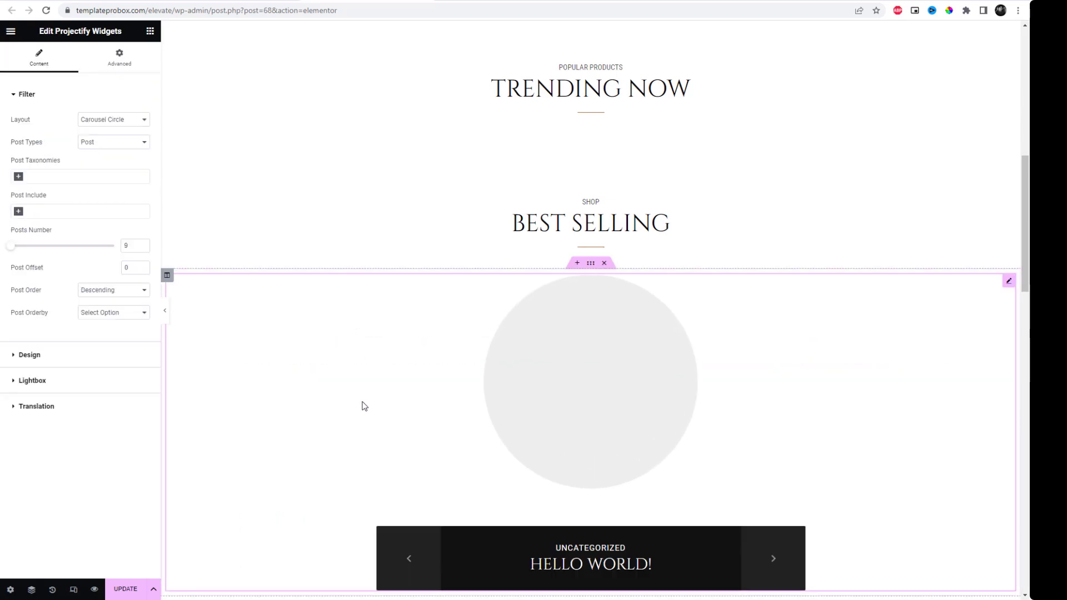
- Set the Projectify widget's post type to Product and its posts number to 50
{"action": "scroll", "coordinate": [351, 380], "scroll_direction": "down", "scroll_amount": 2}
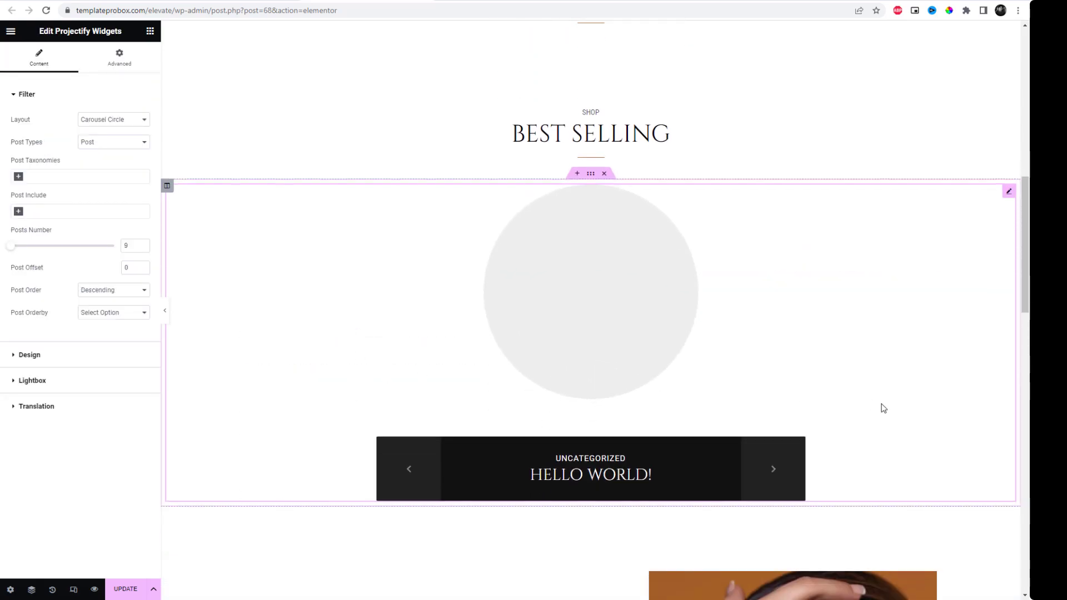
{"action": "left_click", "coordinate": [97, 143]}
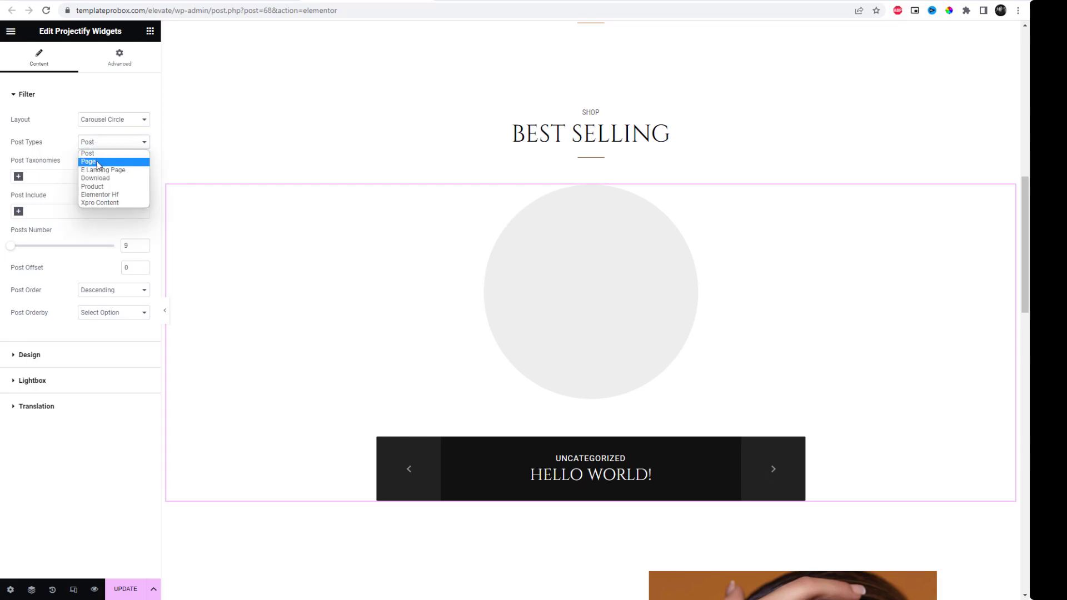
{"action": "left_click", "coordinate": [102, 187]}
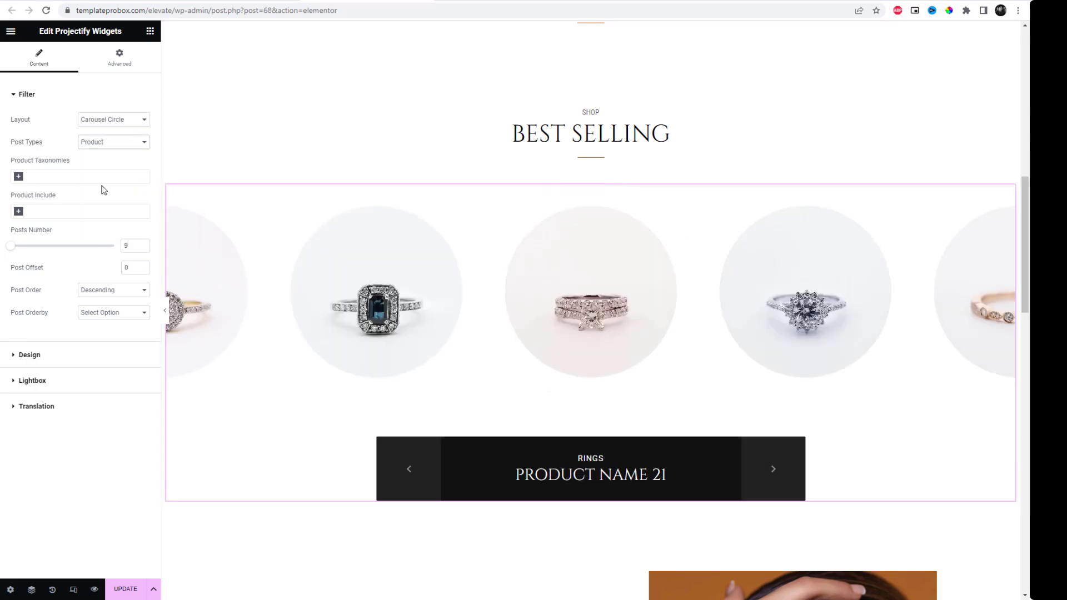
{"action": "left_click_drag", "start_coordinate": [135, 246], "coordinate": [125, 248]}
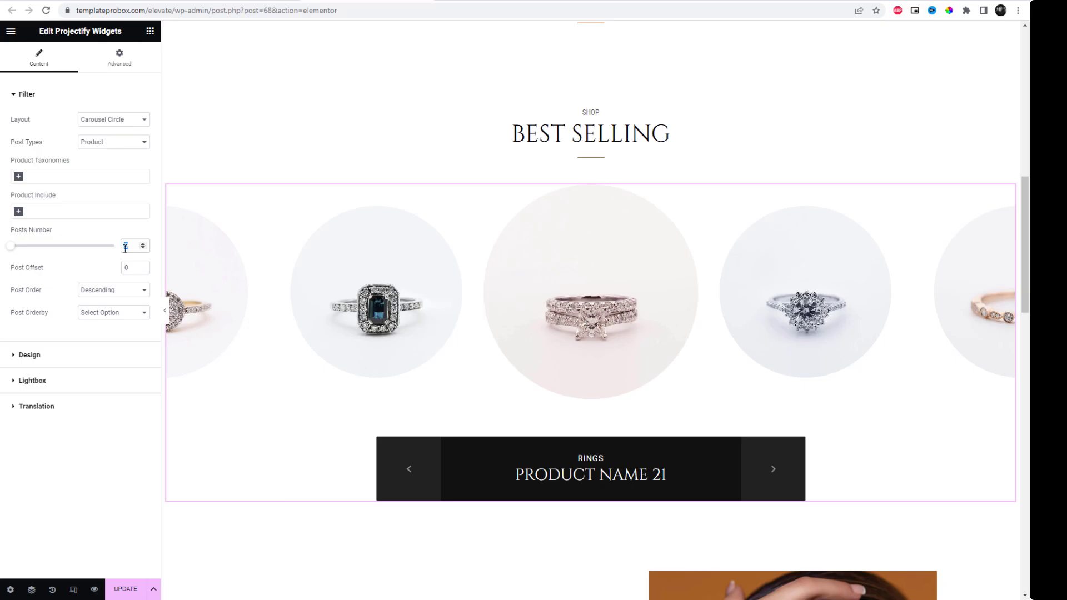
{"action": "type", "text": "50"}
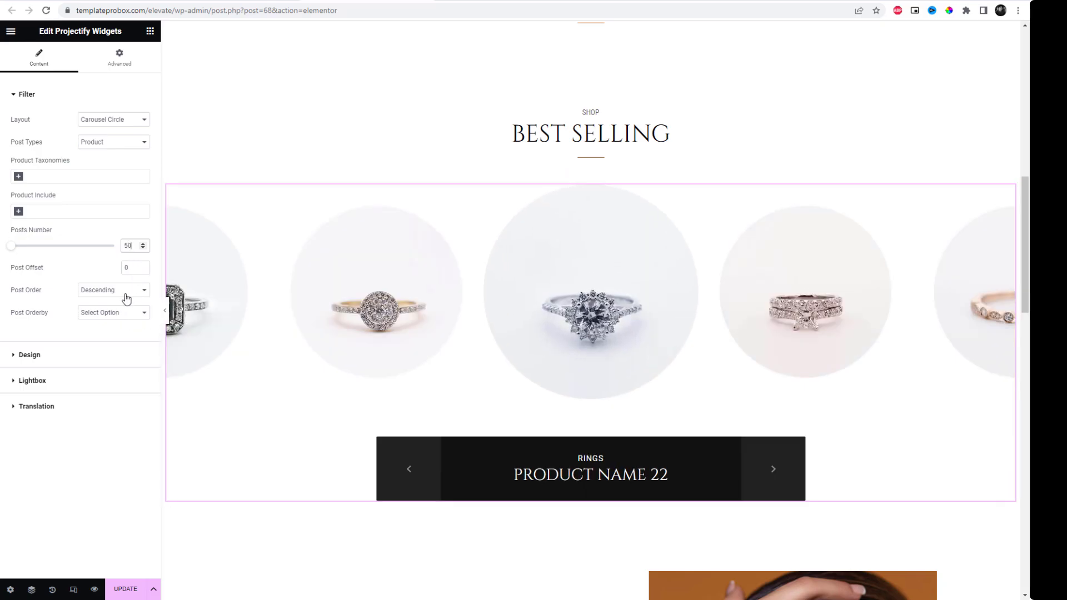
- Sort the carousel's products in Ascending order By Name
{"action": "left_click", "coordinate": [127, 299]}
{"action": "left_click", "coordinate": [109, 302]}
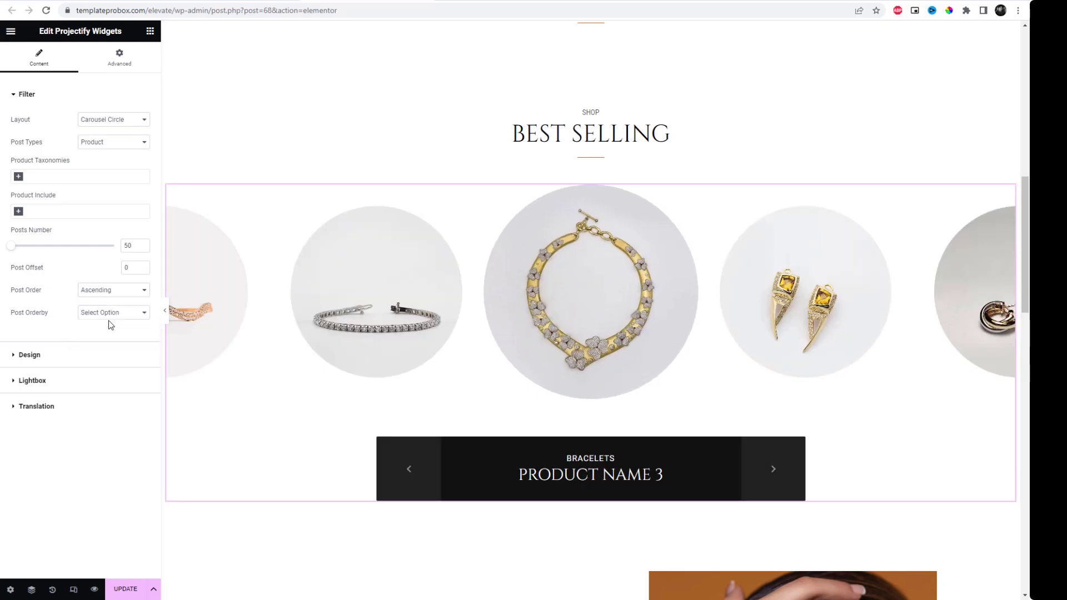
{"action": "left_click", "coordinate": [112, 315]}
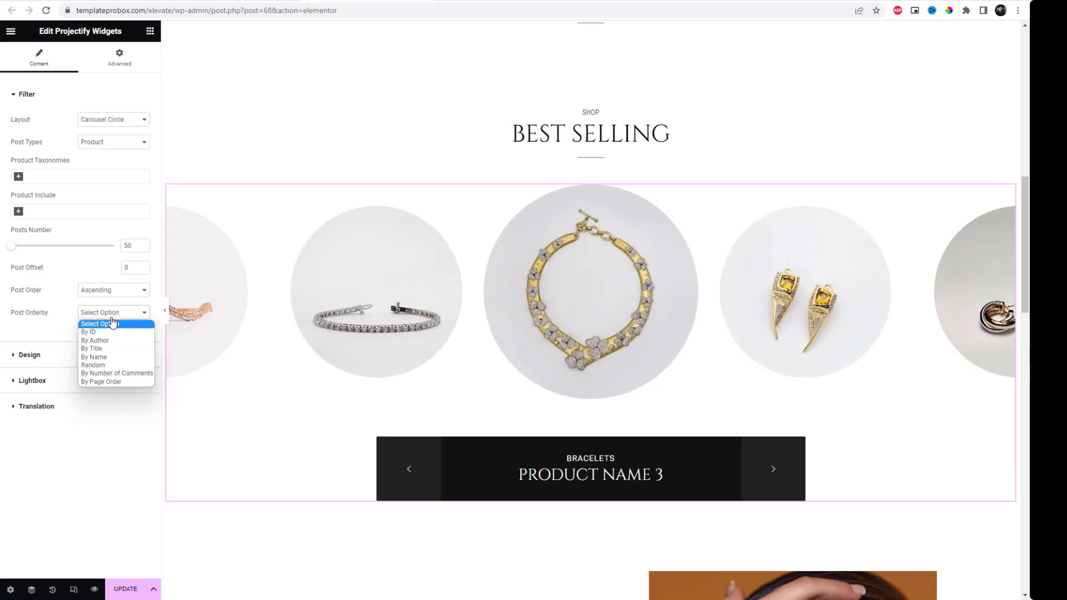
{"action": "left_click", "coordinate": [112, 357]}
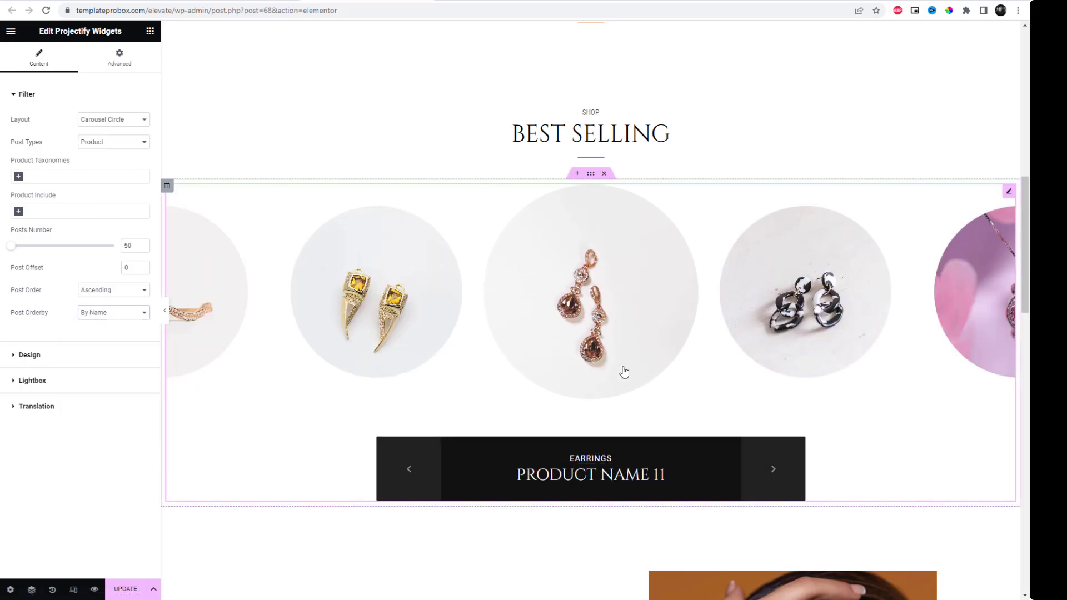
- Page forward through the carousel's products in the editor preview as far as Product Name 18
{"action": "left_click", "coordinate": [784, 483]}
{"action": "left_click", "coordinate": [784, 483]}
{"action": "left_click", "coordinate": [784, 484]}
{"action": "left_click", "coordinate": [784, 483]}
{"action": "left_click", "coordinate": [783, 484]}
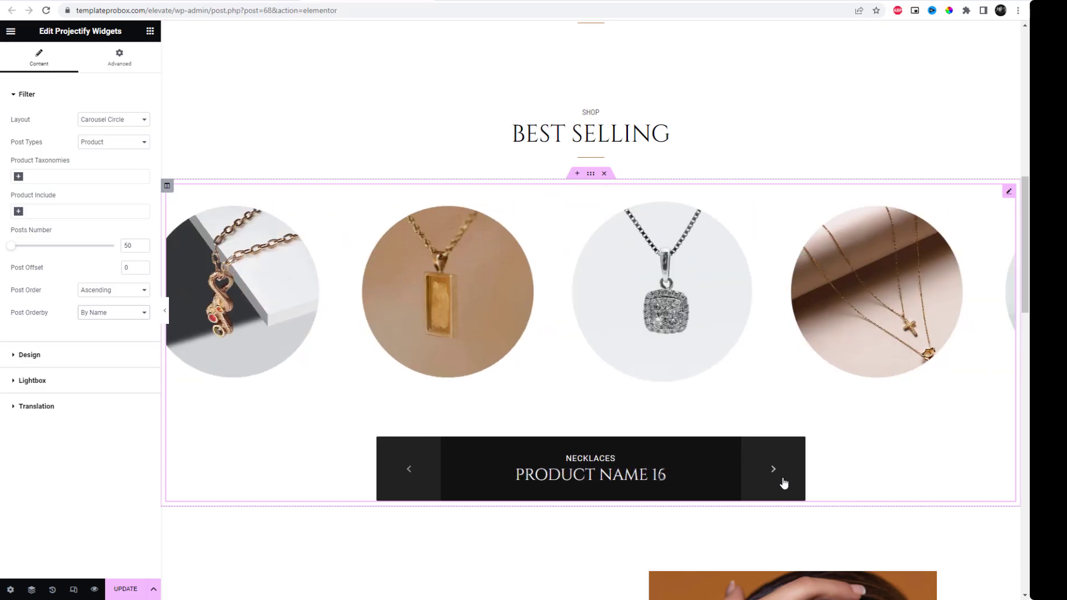
{"action": "left_click", "coordinate": [784, 483]}
{"action": "left_click", "coordinate": [783, 483]}
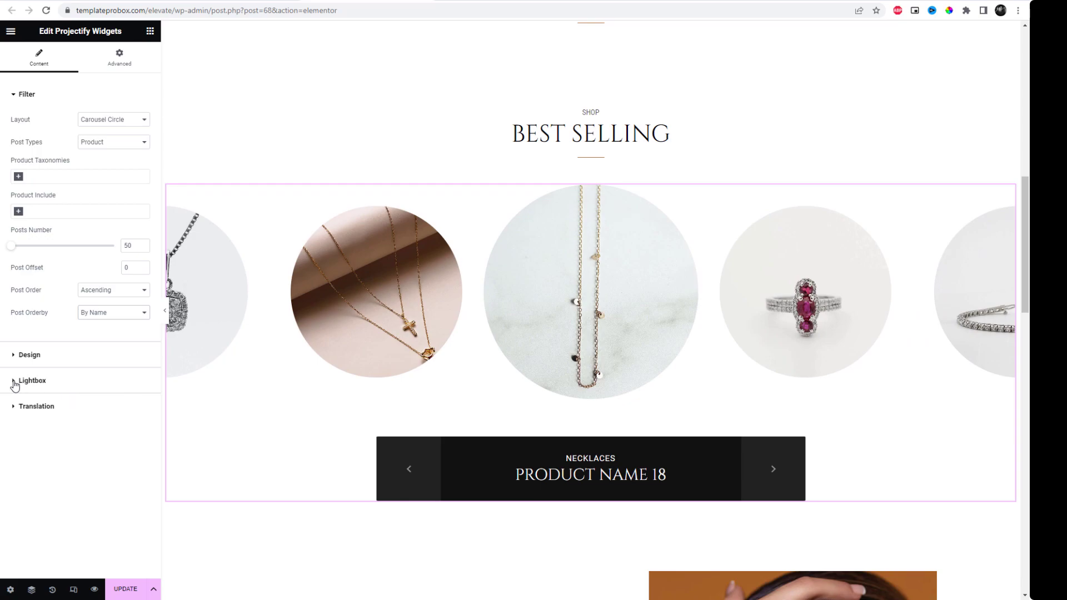
- Examine the Projectify widget's design options, including the layout styles, category typography and category color
{"action": "left_click", "coordinate": [14, 358]}
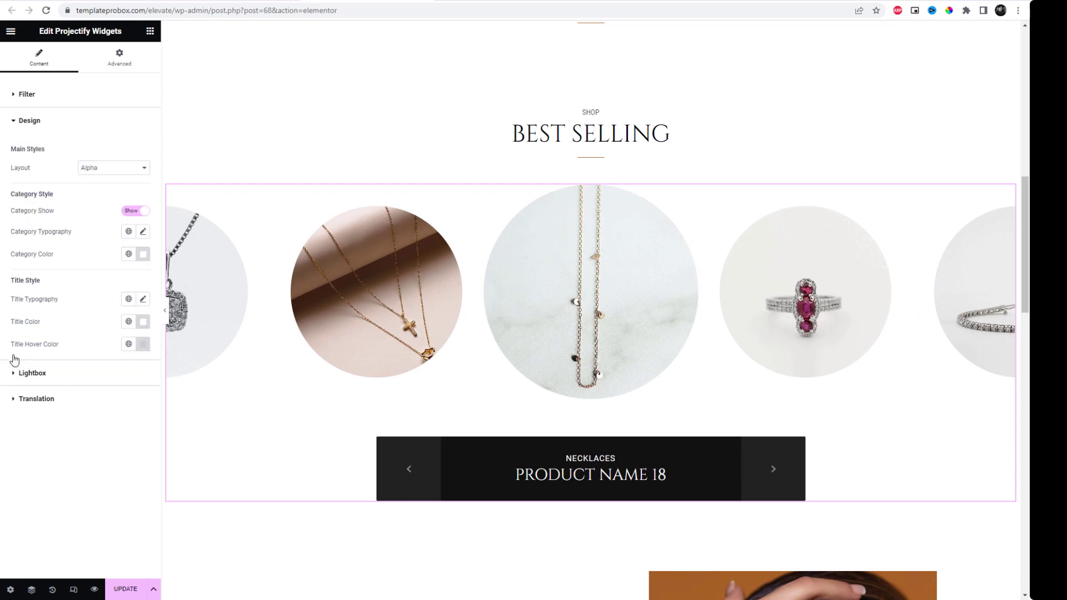
{"action": "left_click", "coordinate": [101, 169]}
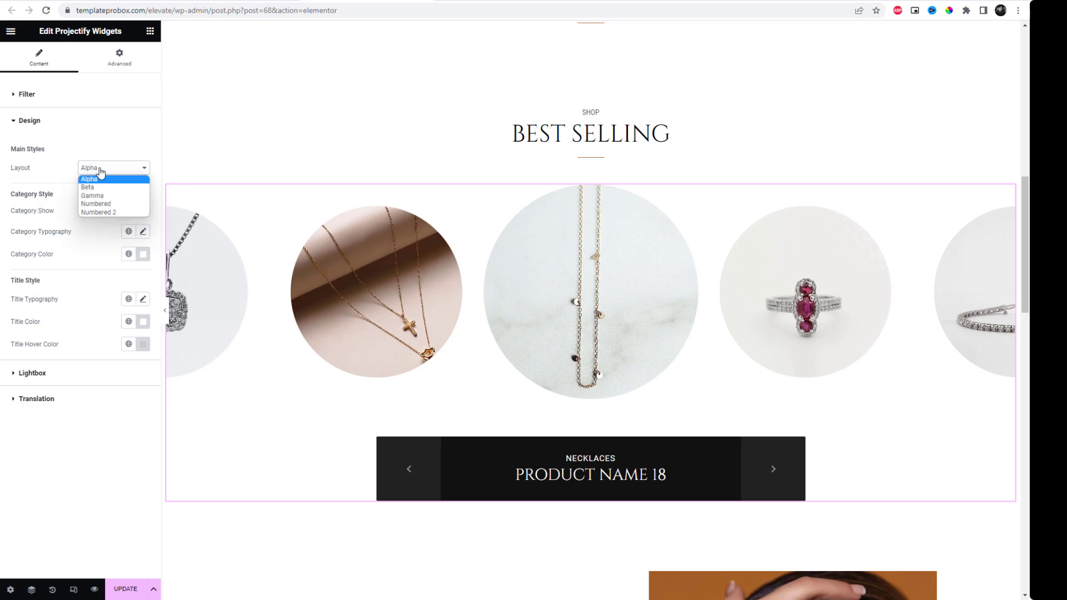
{"action": "left_click", "coordinate": [101, 170]}
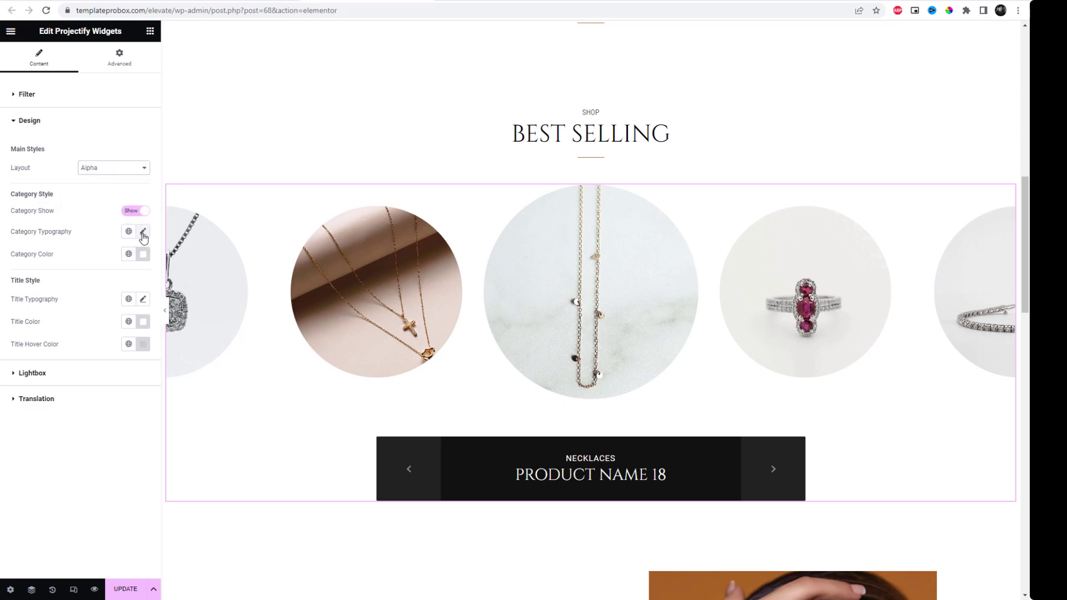
{"action": "left_click", "coordinate": [138, 175]}
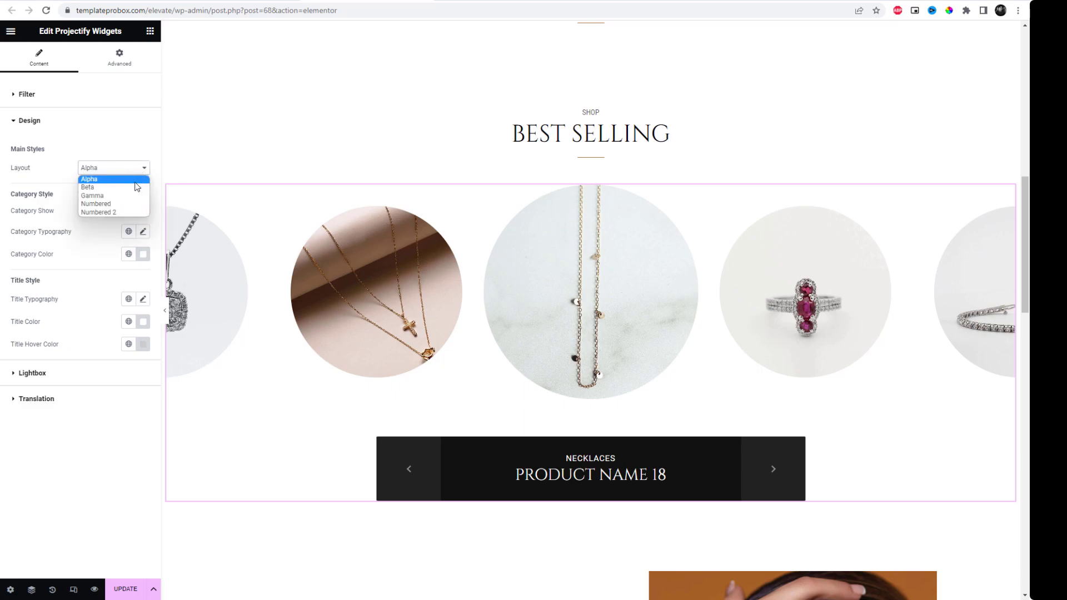
{"action": "left_click", "coordinate": [133, 153]}
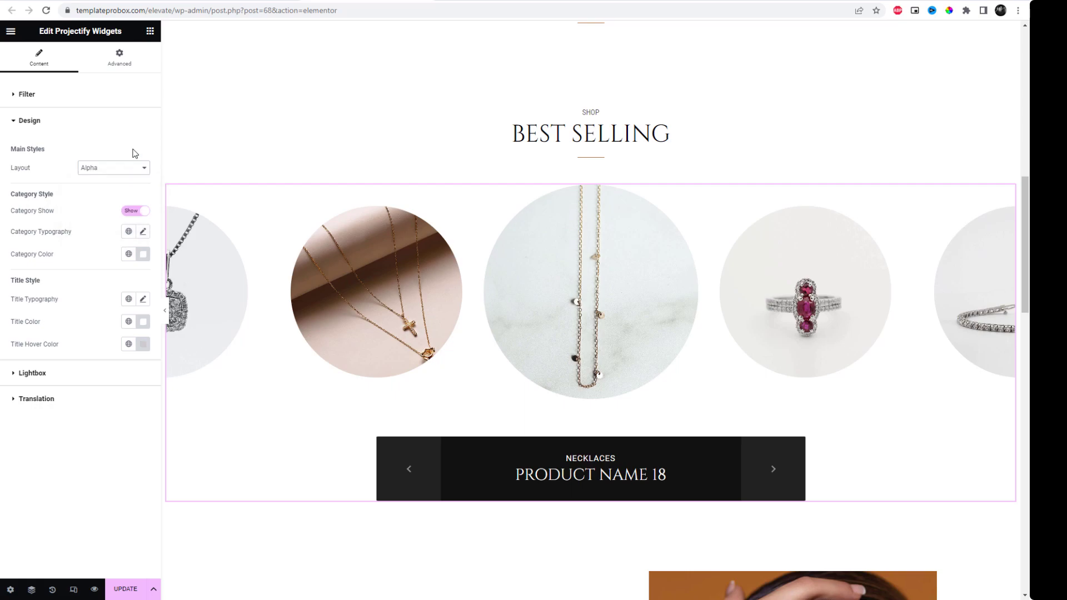
{"action": "left_click", "coordinate": [144, 232]}
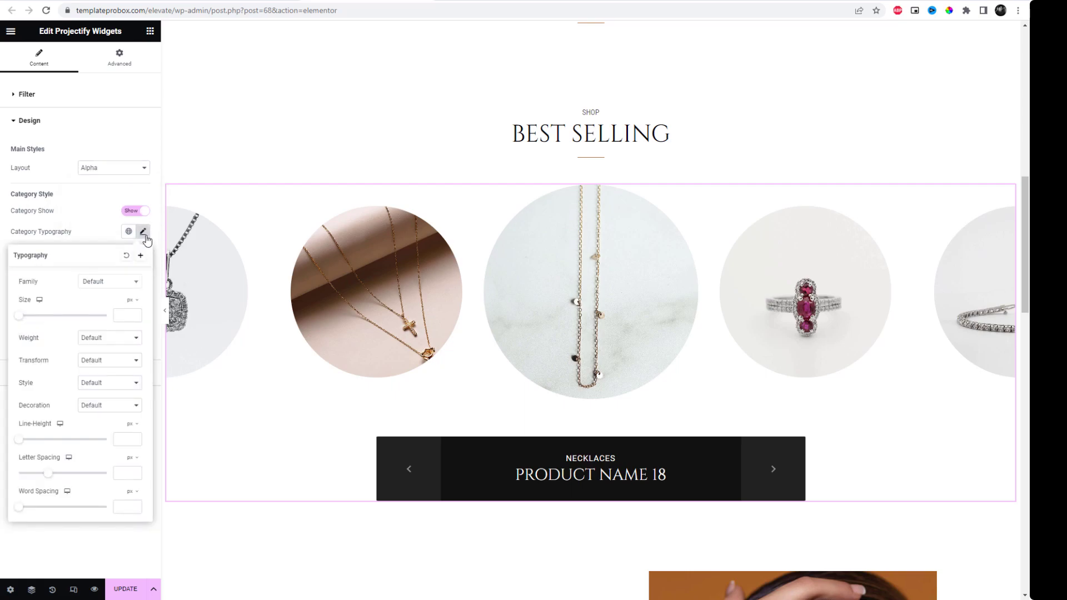
{"action": "left_click", "coordinate": [143, 233]}
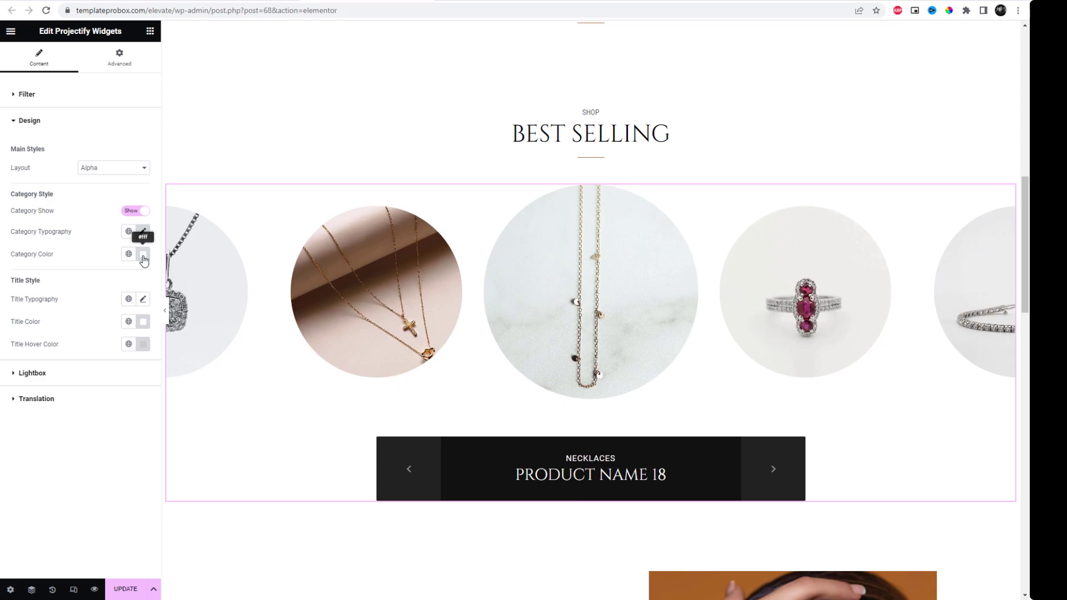
{"action": "left_click", "coordinate": [144, 255]}
{"action": "left_click", "coordinate": [109, 252]}
- Set the carousel's title color to a muted red and its category color to a pale greyish pink
{"action": "left_click", "coordinate": [144, 327]}
{"action": "left_click", "coordinate": [127, 387]}
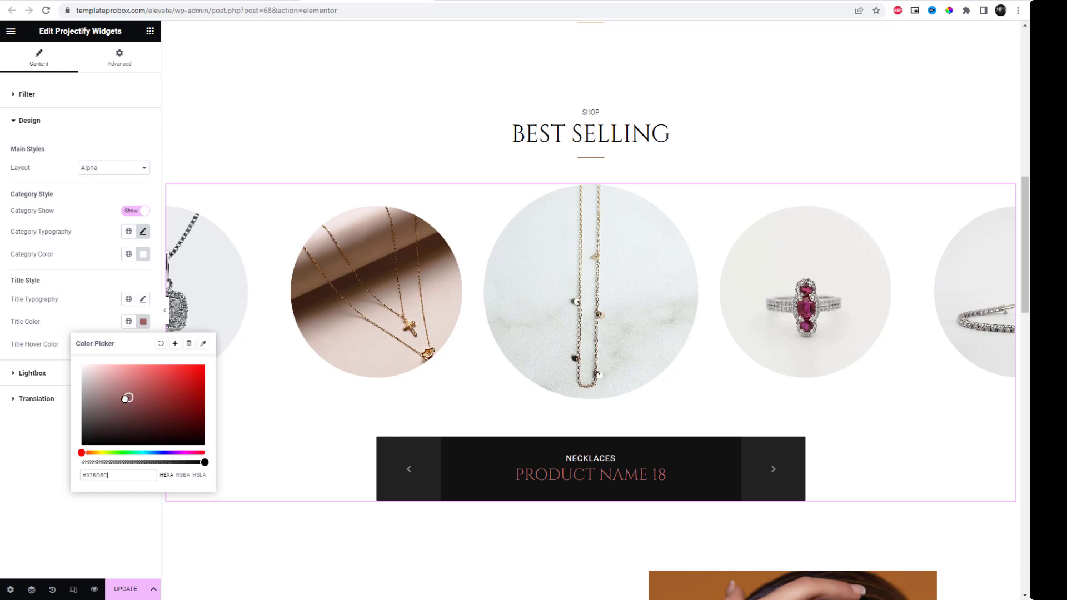
{"action": "left_click", "coordinate": [102, 319]}
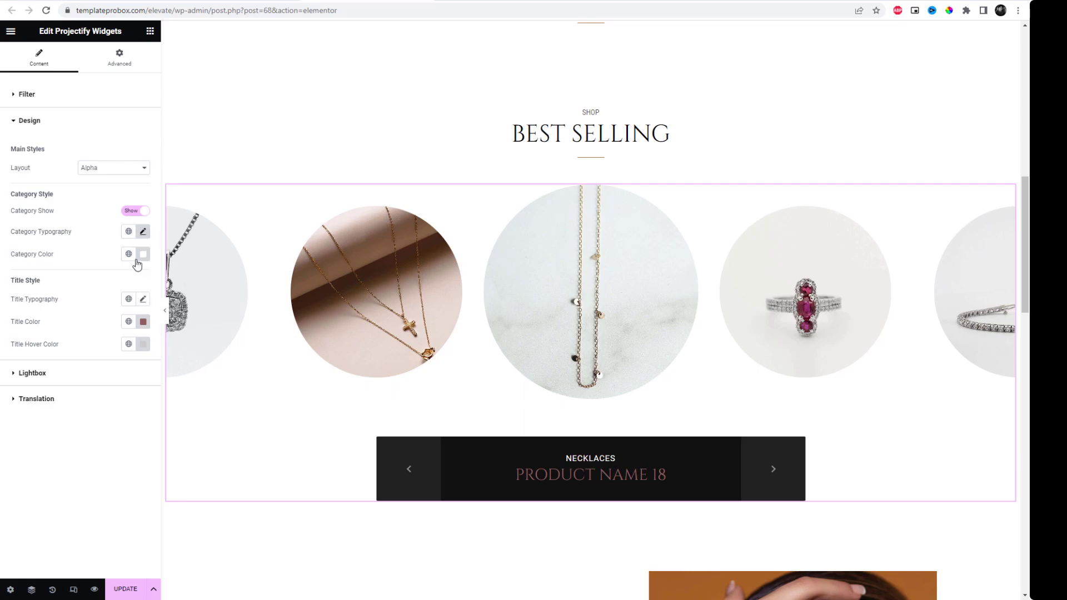
{"action": "left_click", "coordinate": [143, 256]}
{"action": "left_click", "coordinate": [118, 322]}
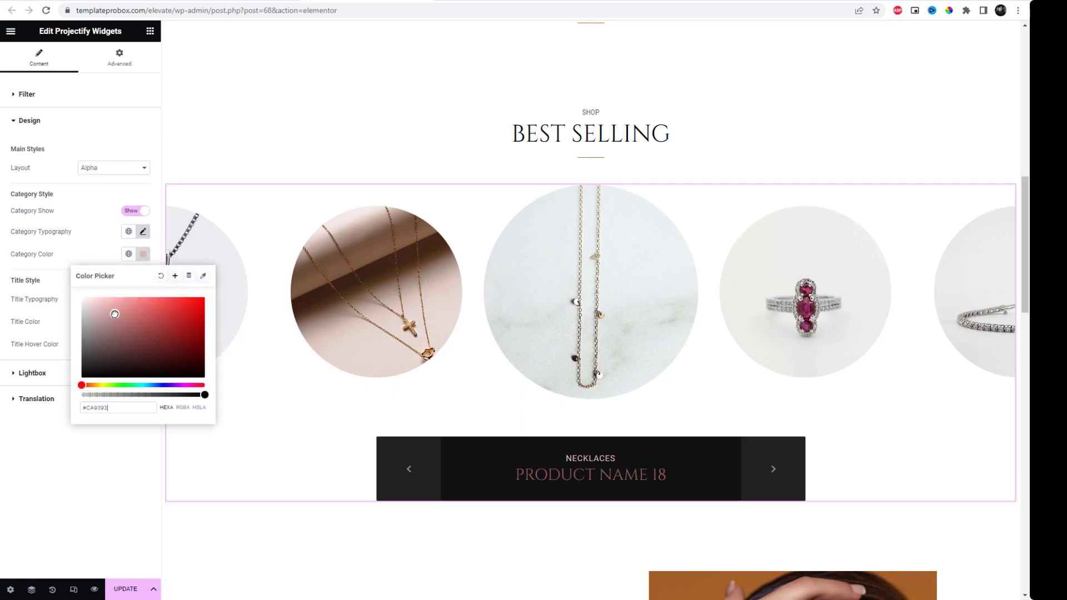
{"action": "mouse_move", "coordinate": [119, 322]}
{"action": "left_mouse_down"}
{"action": "mouse_move", "coordinate": [148, 328]}
{"action": "mouse_move", "coordinate": [165, 305]}
{"action": "mouse_move", "coordinate": [148, 310]}
{"action": "mouse_move", "coordinate": [117, 293]}
{"action": "left_mouse_up"}
{"action": "left_click", "coordinate": [88, 245]}
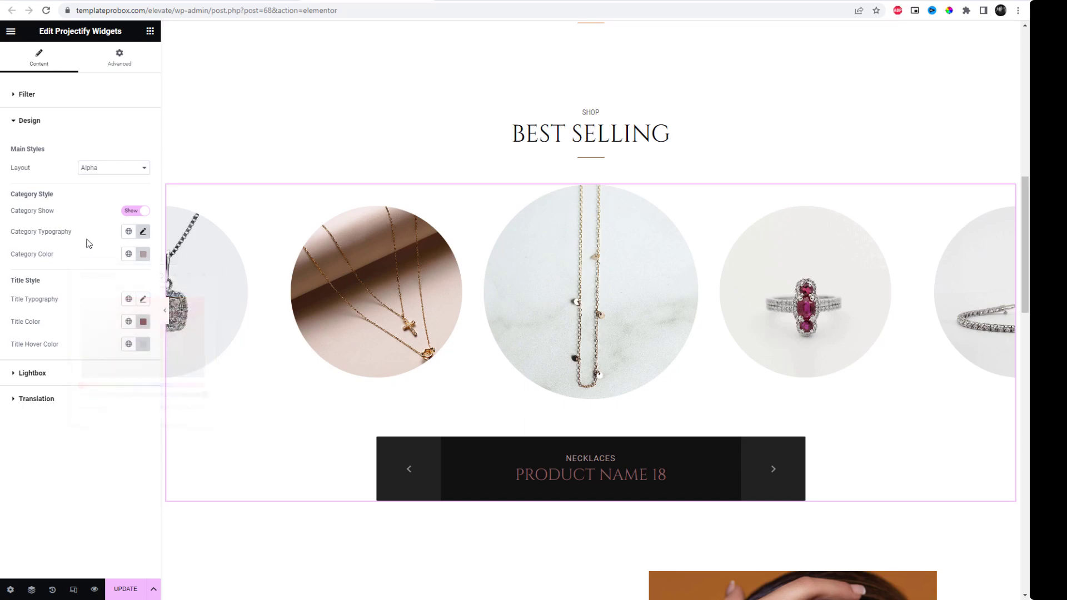
- Set the carousel's title hover color to a light pink and save the page update
{"action": "left_click", "coordinate": [145, 350]}
{"action": "left_click", "coordinate": [129, 398]}
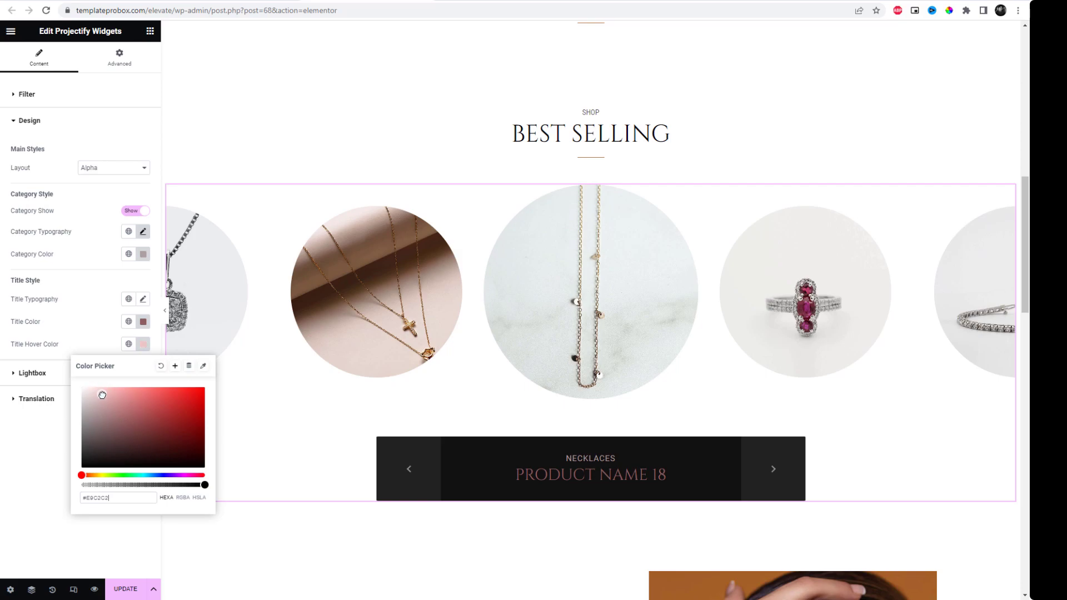
{"action": "left_click", "coordinate": [96, 310]}
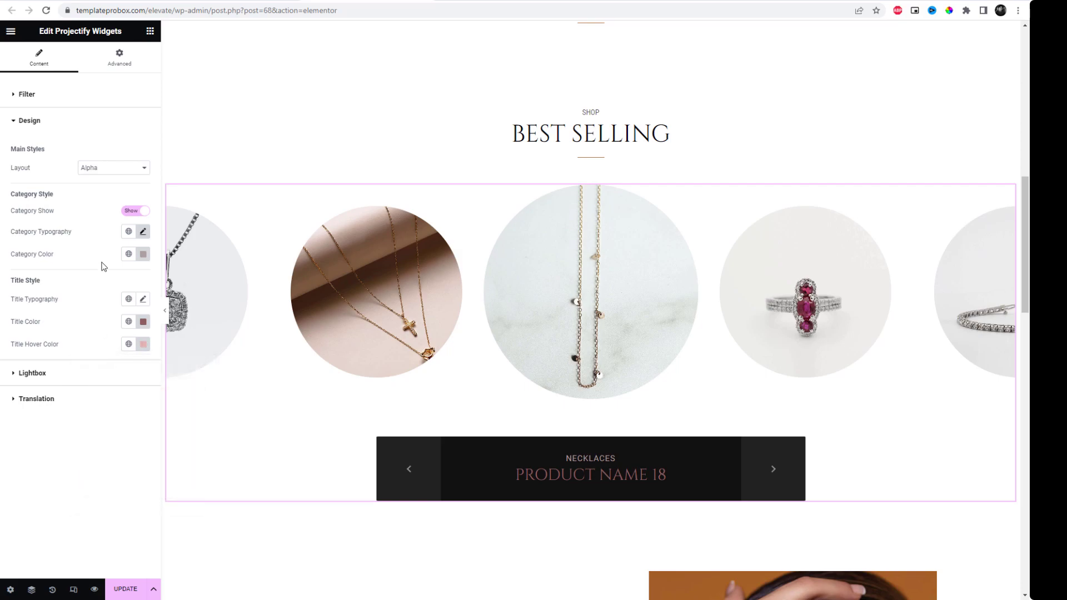
{"action": "left_click", "coordinate": [126, 590]}
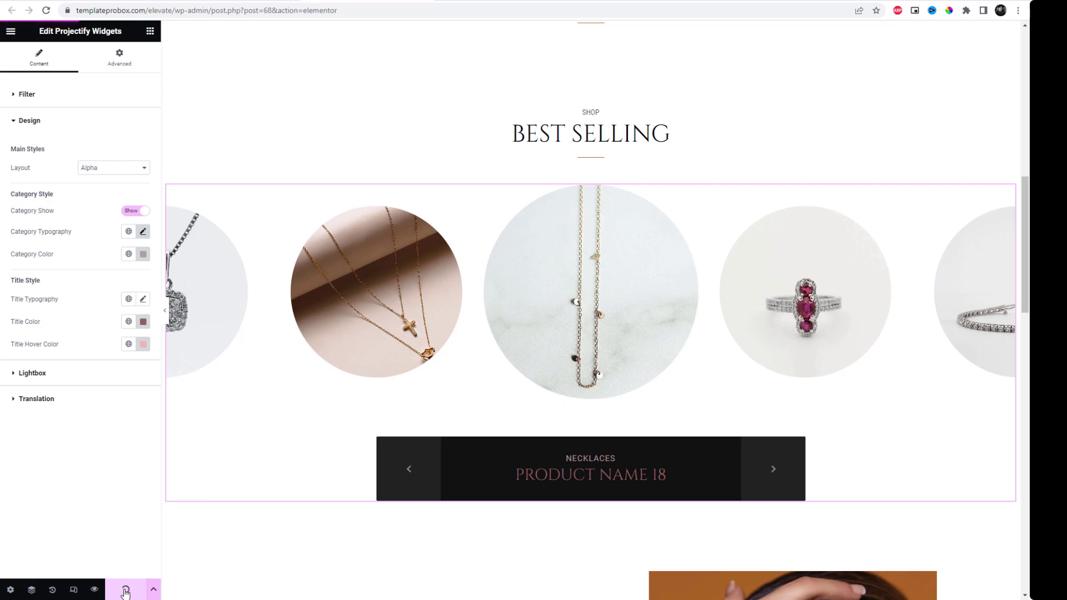
- Enable the lightbox for the carousel's images and save the page update
{"action": "left_click", "coordinate": [14, 376]}
{"action": "left_click", "coordinate": [109, 186]}
{"action": "left_click", "coordinate": [103, 204]}
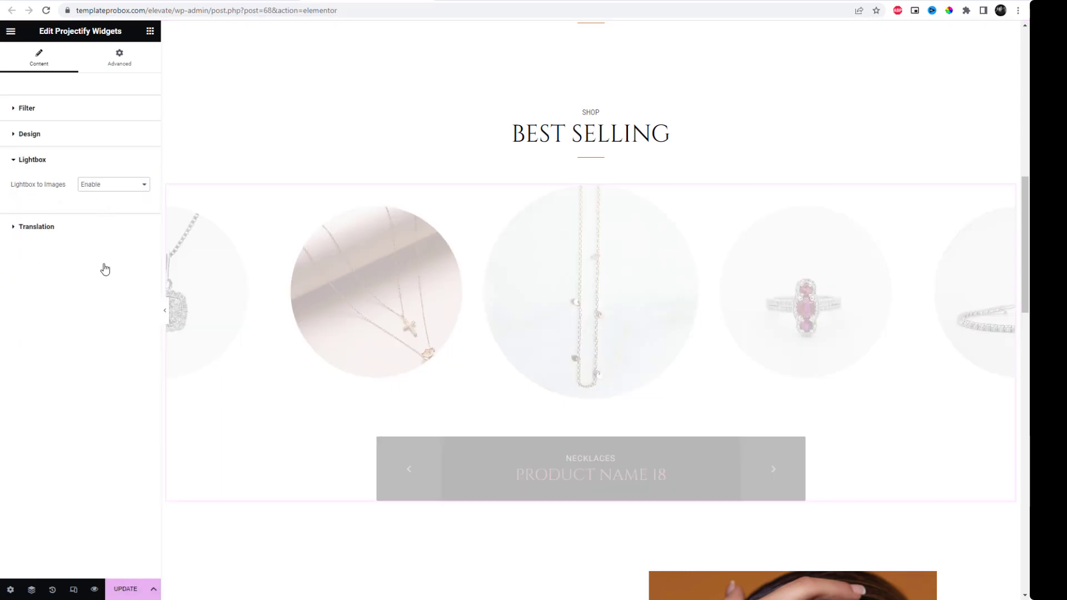
{"action": "left_click", "coordinate": [119, 588]}
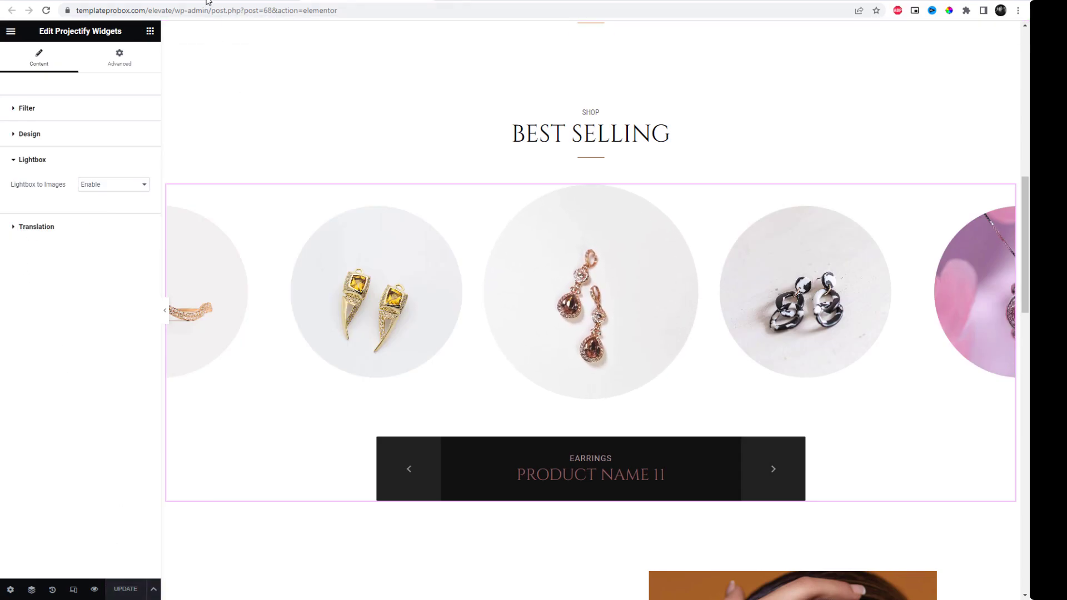
- Open the live site at templateprobox.com/elevate/ in a new browser tab and view its Best Selling carousel
{"action": "left_click_drag", "start_coordinate": [175, 11], "coordinate": [38, 16]}
{"action": "key", "text": "ctrl+c"}
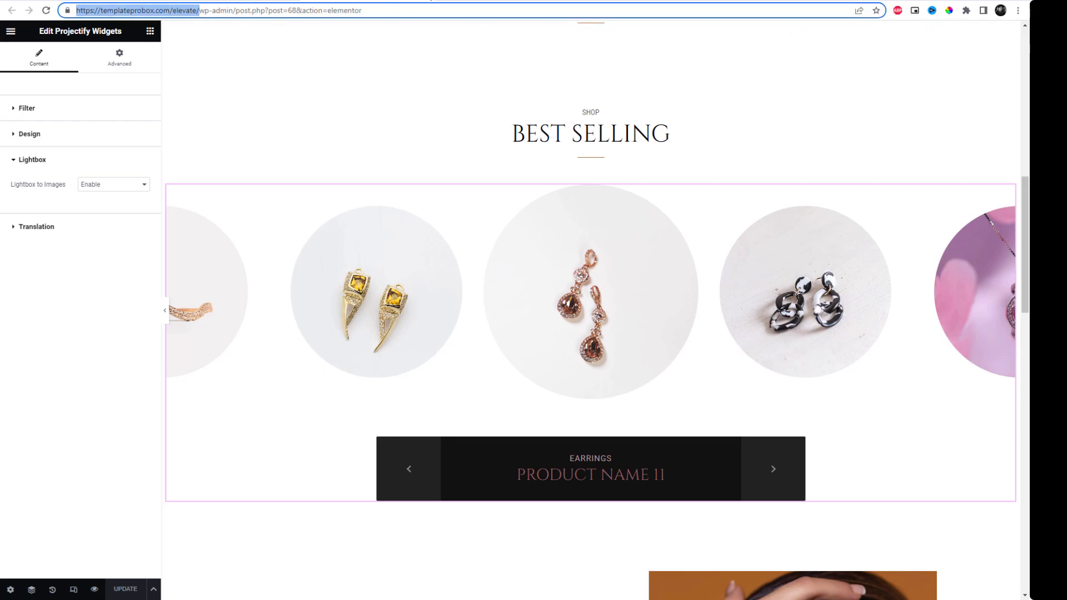
{"action": "key", "text": "ctrl+t"}
{"action": "key", "text": "ctrl+v"}
{"action": "key", "text": "Return"}
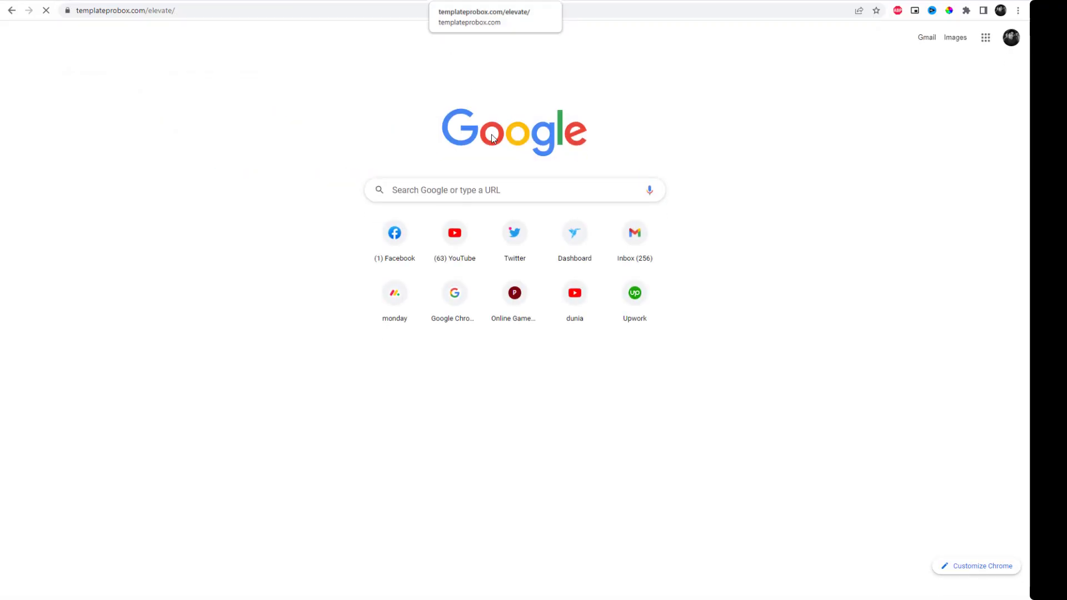
{"action": "scroll", "coordinate": [725, 323], "scroll_direction": "down", "scroll_amount": 15}
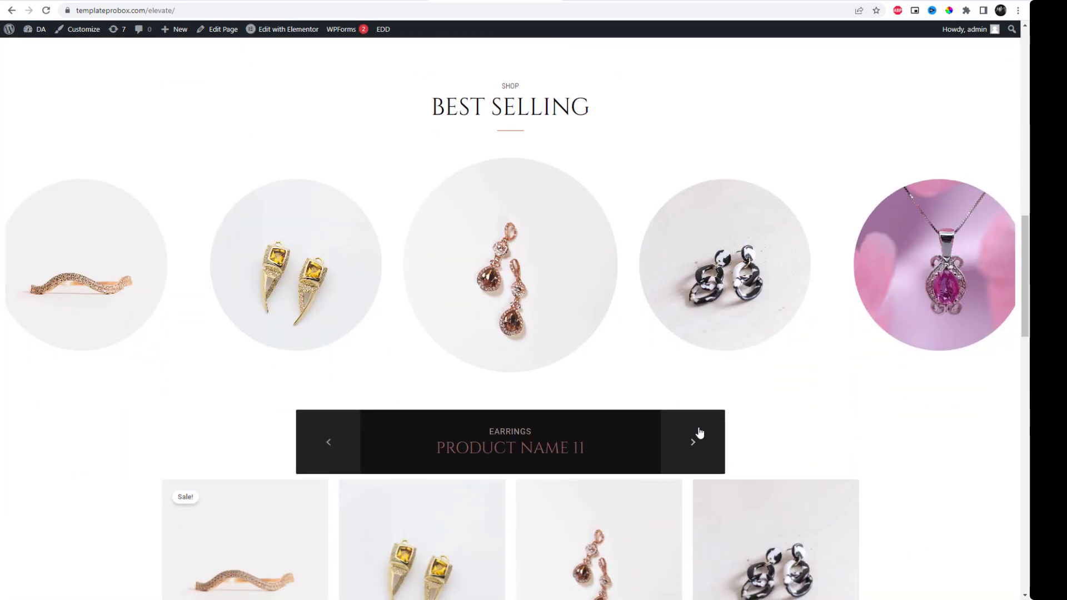
- Back in the Elementor editor, unlink the carousel section's margins, set the bottom margin to 100 px and update the page
{"action": "left_click", "coordinate": [364, 0]}
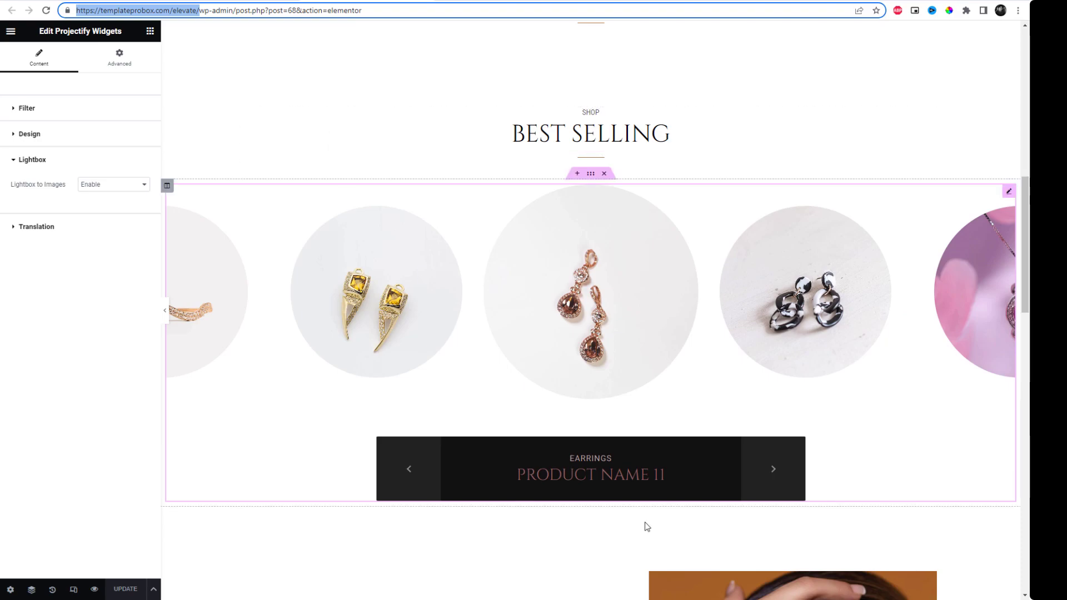
{"action": "left_click", "coordinate": [591, 173]}
{"action": "left_click", "coordinate": [130, 58]}
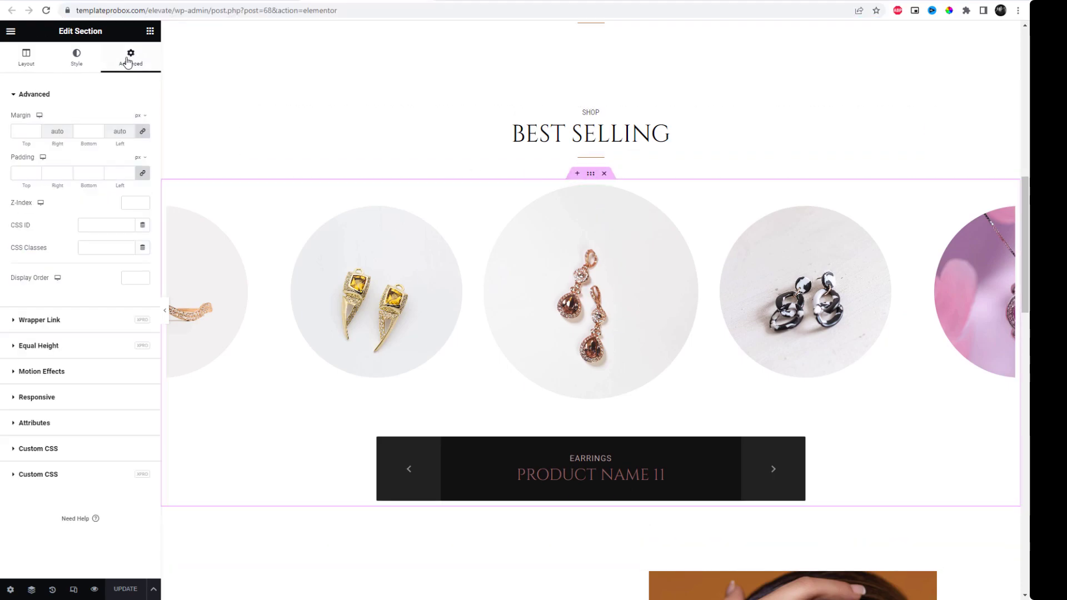
{"action": "left_click", "coordinate": [143, 132]}
{"action": "double_click", "coordinate": [85, 131]}
{"action": "type", "text": "100"}
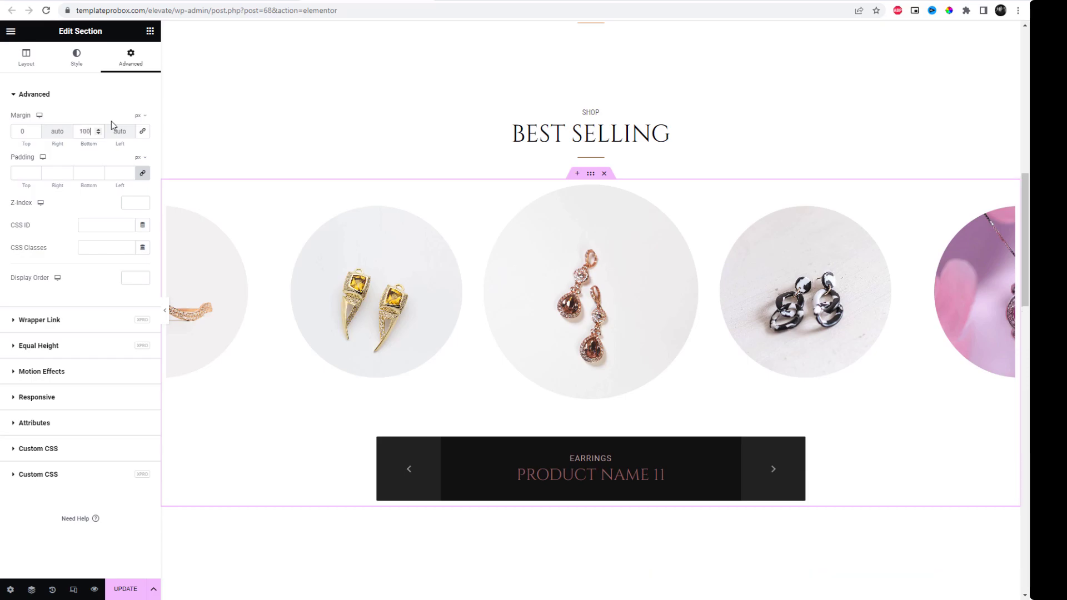
{"action": "left_click", "coordinate": [136, 590]}
- Reload the live home page and check the spacing between the carousel and the product grid below it
{"action": "left_click", "coordinate": [472, 1]}
{"action": "left_click", "coordinate": [439, 11]}
{"action": "key", "text": "Return"}
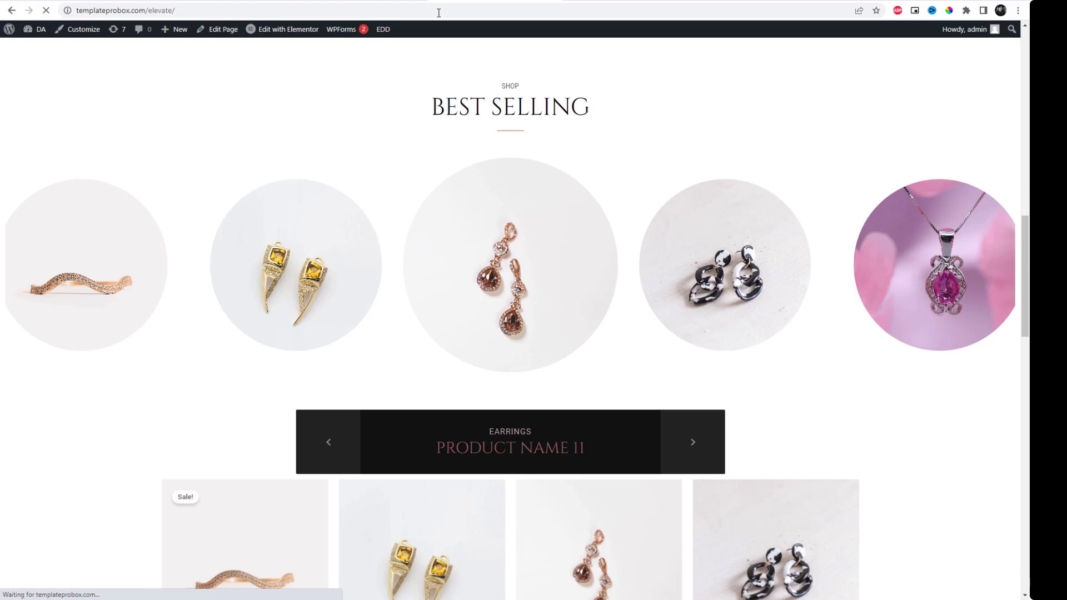
{"action": "scroll", "coordinate": [869, 348], "scroll_direction": "down", "scroll_amount": 2}
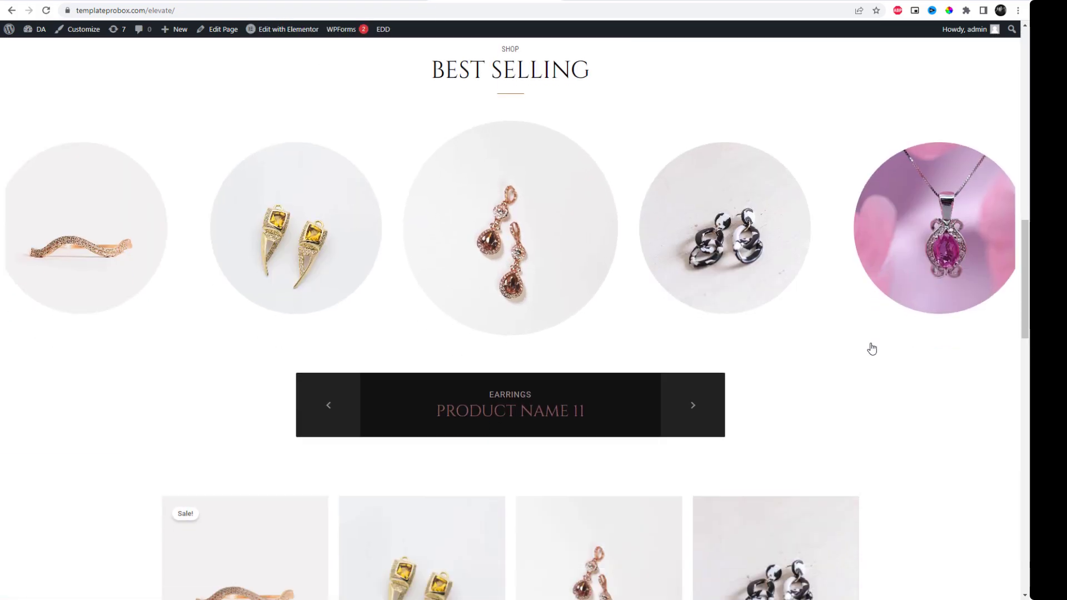
{"action": "scroll", "coordinate": [812, 392], "scroll_direction": "up", "scroll_amount": 2}
- Page forward through the live Best Selling carousel to Product Name 18
{"action": "left_click", "coordinate": [696, 453]}
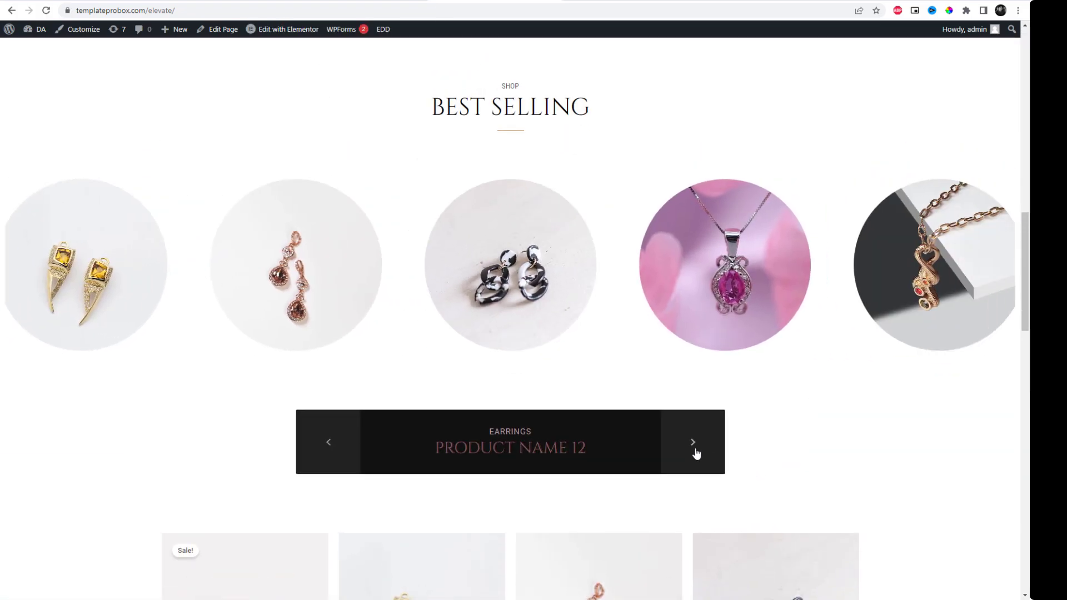
{"action": "left_click", "coordinate": [696, 453]}
{"action": "left_click", "coordinate": [696, 453]}
{"action": "left_click", "coordinate": [696, 453]}
{"action": "left_click", "coordinate": [696, 453]}
{"action": "left_click", "coordinate": [696, 453]}
{"action": "left_click", "coordinate": [696, 453]}
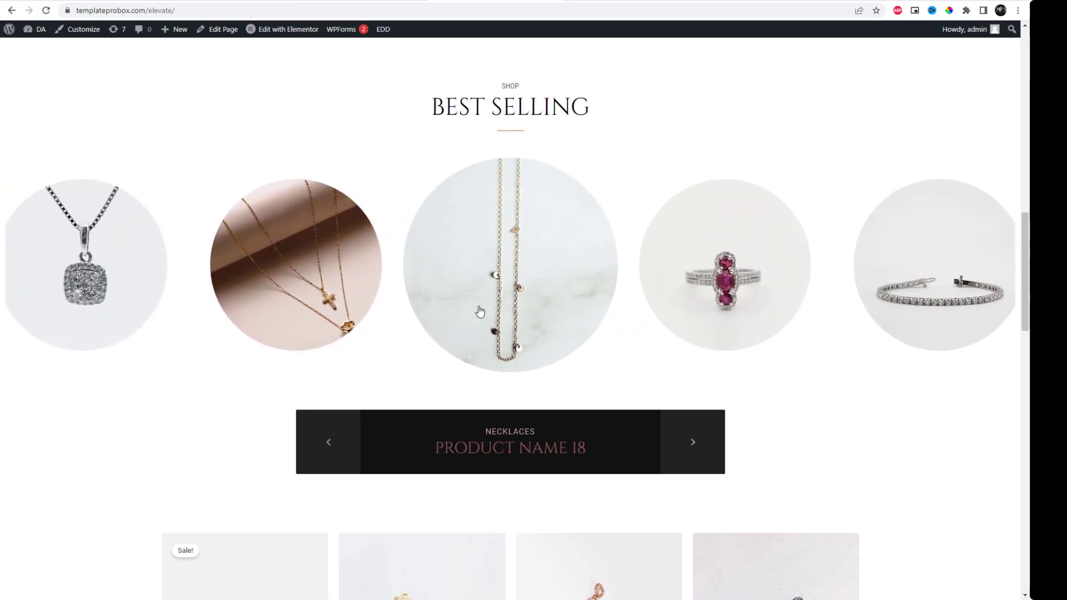
- View the centered product's image in the lightbox, browse forward through the following product images and close the lightbox
{"action": "left_click", "coordinate": [478, 312]}
{"action": "left_click", "coordinate": [999, 317]}
{"action": "left_click", "coordinate": [999, 317]}
{"action": "left_click", "coordinate": [998, 316]}
{"action": "left_click", "coordinate": [999, 318]}
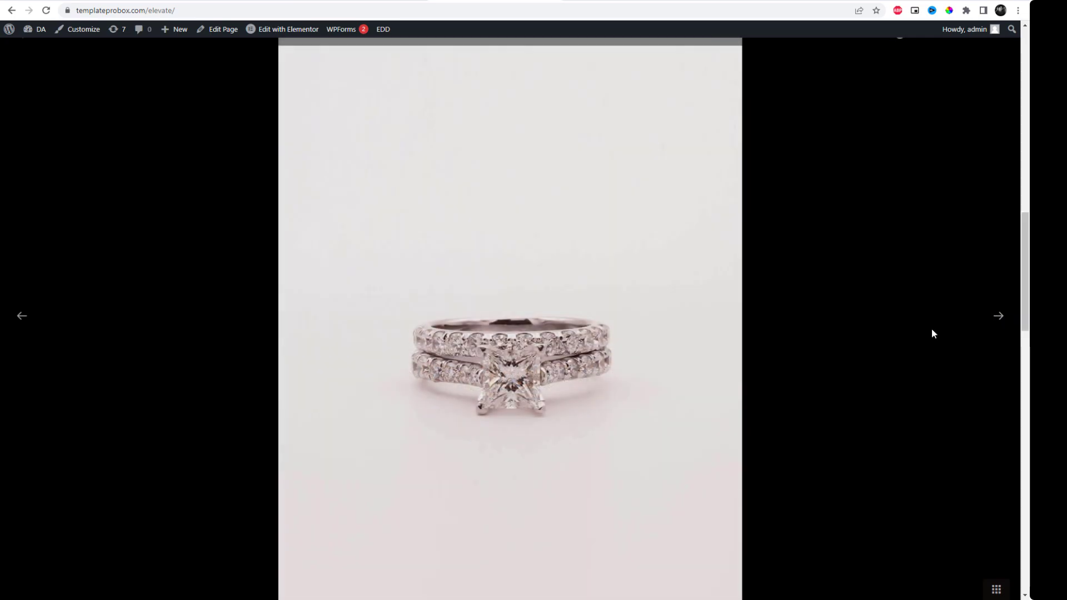
{"action": "left_click", "coordinate": [916, 406]}
- Test the live carousel's navigation by paging backward through the products and forward again to Product Name 17
{"action": "left_click", "coordinate": [325, 449]}
{"action": "left_click", "coordinate": [324, 449]}
{"action": "left_click", "coordinate": [324, 449]}
{"action": "left_click", "coordinate": [325, 449]}
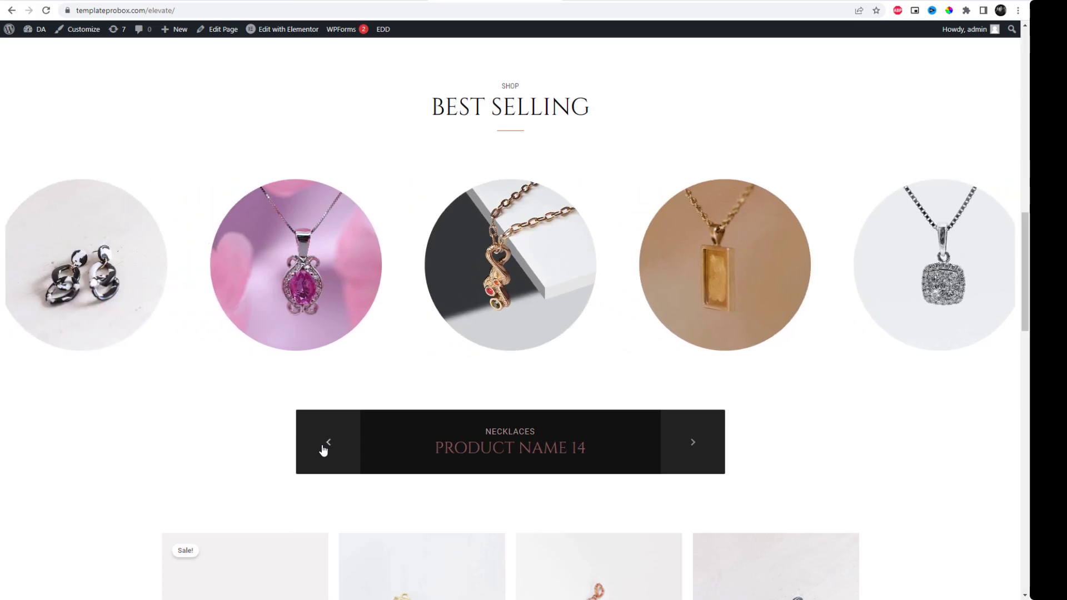
{"action": "left_click", "coordinate": [325, 449]}
{"action": "left_click", "coordinate": [325, 449]}
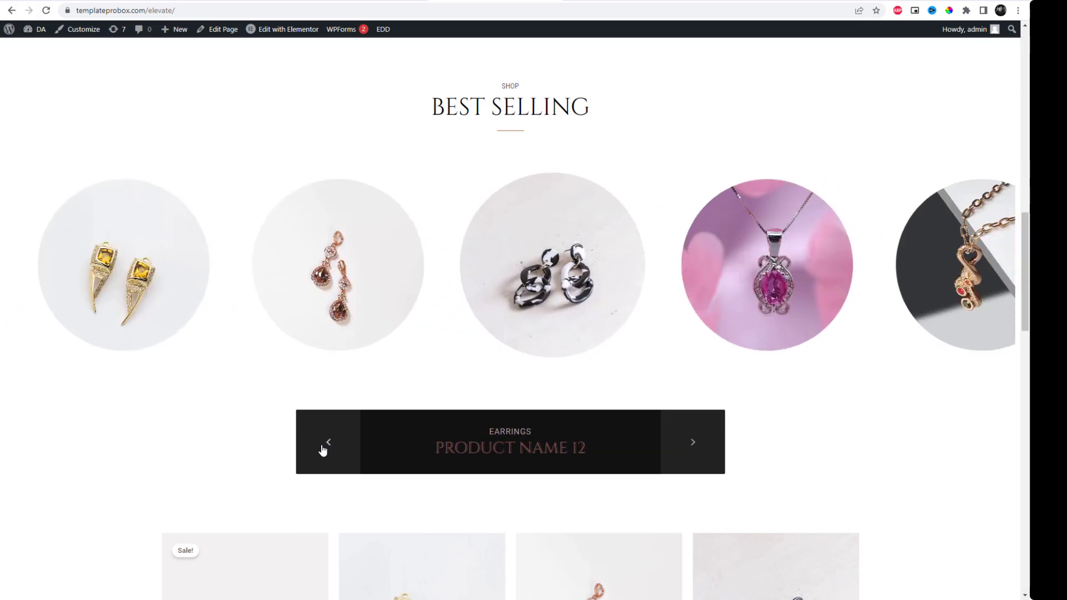
{"action": "left_click", "coordinate": [322, 446]}
{"action": "left_click", "coordinate": [322, 446]}
{"action": "left_click", "coordinate": [699, 458]}
{"action": "left_click", "coordinate": [701, 459]}
{"action": "left_click", "coordinate": [702, 459]}
{"action": "left_click", "coordinate": [702, 461]}
{"action": "left_click", "coordinate": [703, 462]}
{"action": "left_click", "coordinate": [702, 462]}
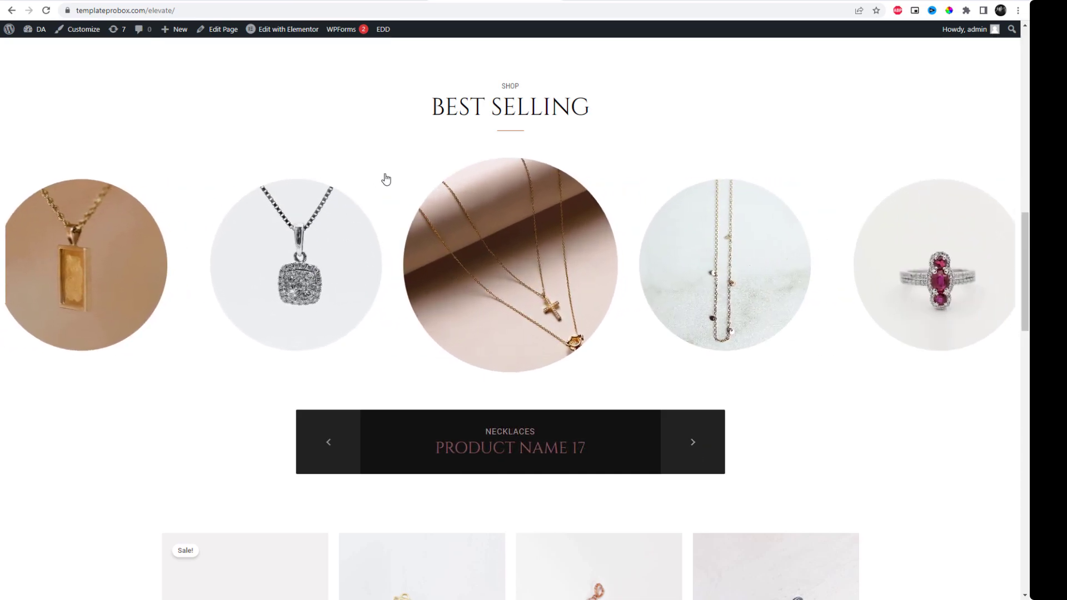
- View the square silver pendant's image in the lightbox, close it and return to the Elementor editor tab
{"action": "left_click", "coordinate": [235, 176]}
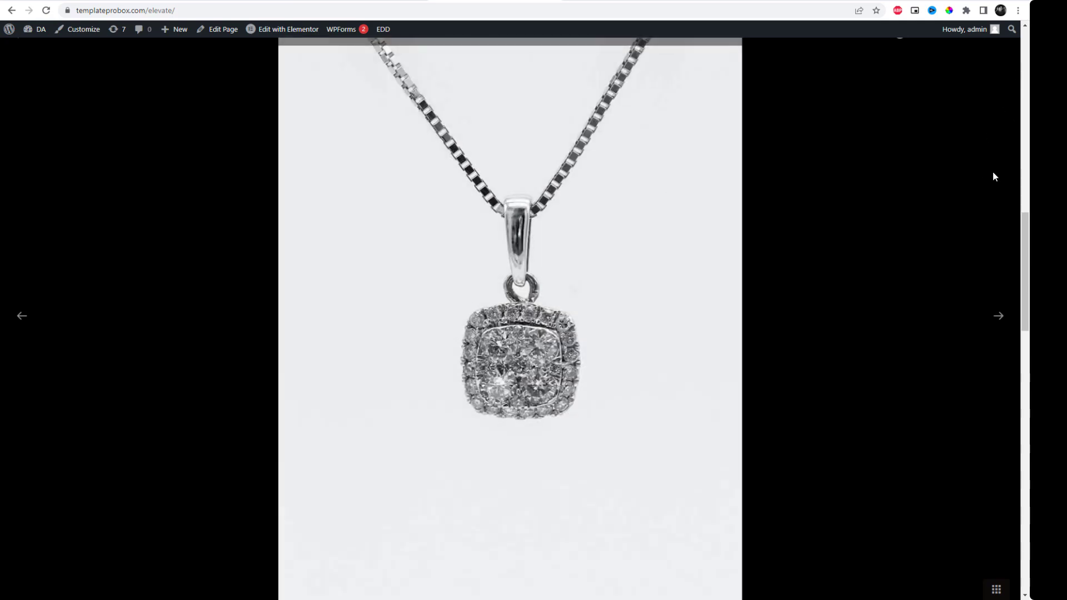
{"action": "left_click", "coordinate": [993, 176]}
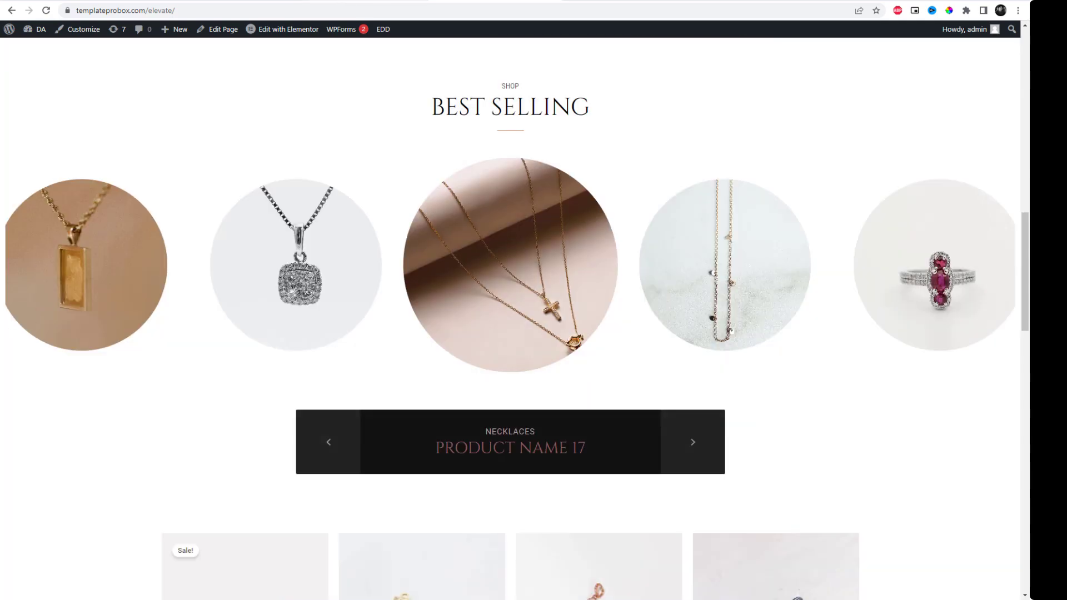
{"action": "left_click", "coordinate": [383, 2]}
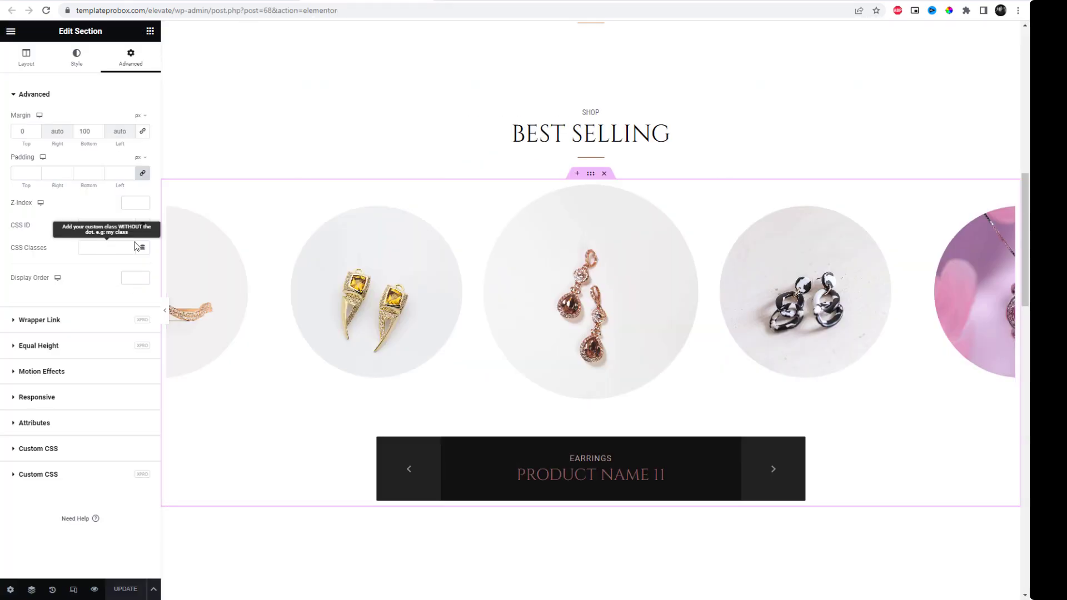
- Select the Best Selling carousel widget and try the Beta design layout with a Color Overlay background line
{"action": "left_click", "coordinate": [1009, 193]}
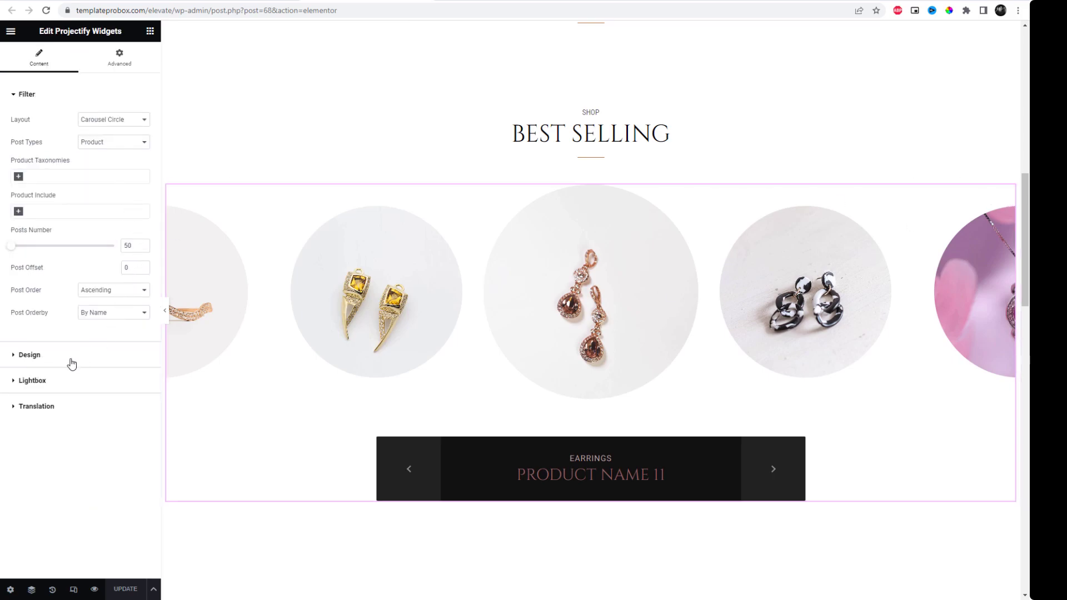
{"action": "left_click", "coordinate": [13, 360]}
{"action": "left_click", "coordinate": [100, 167]}
{"action": "left_click", "coordinate": [99, 187]}
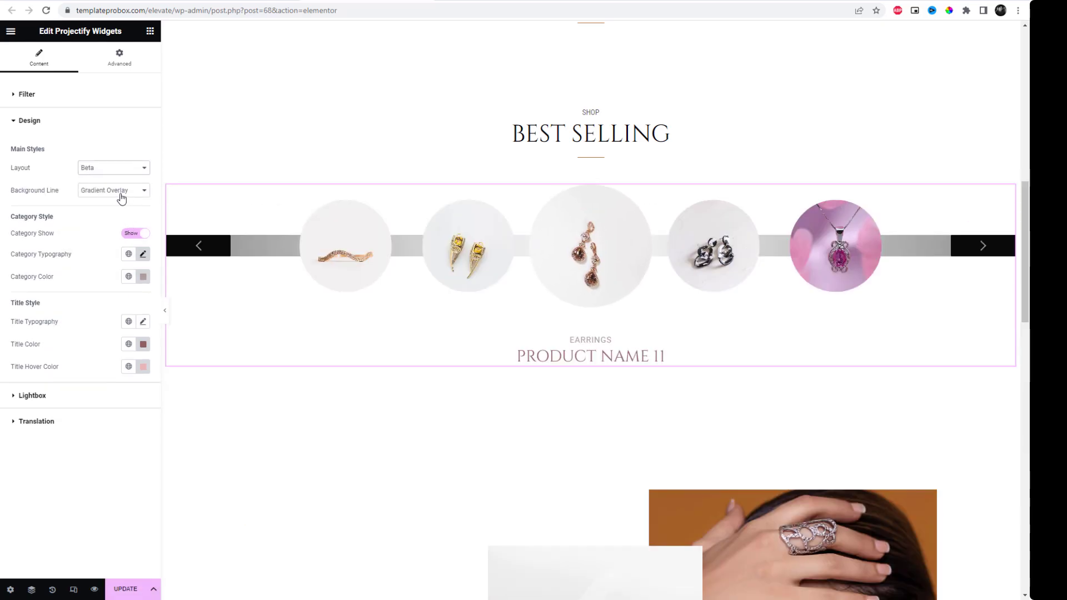
{"action": "left_click", "coordinate": [121, 194]}
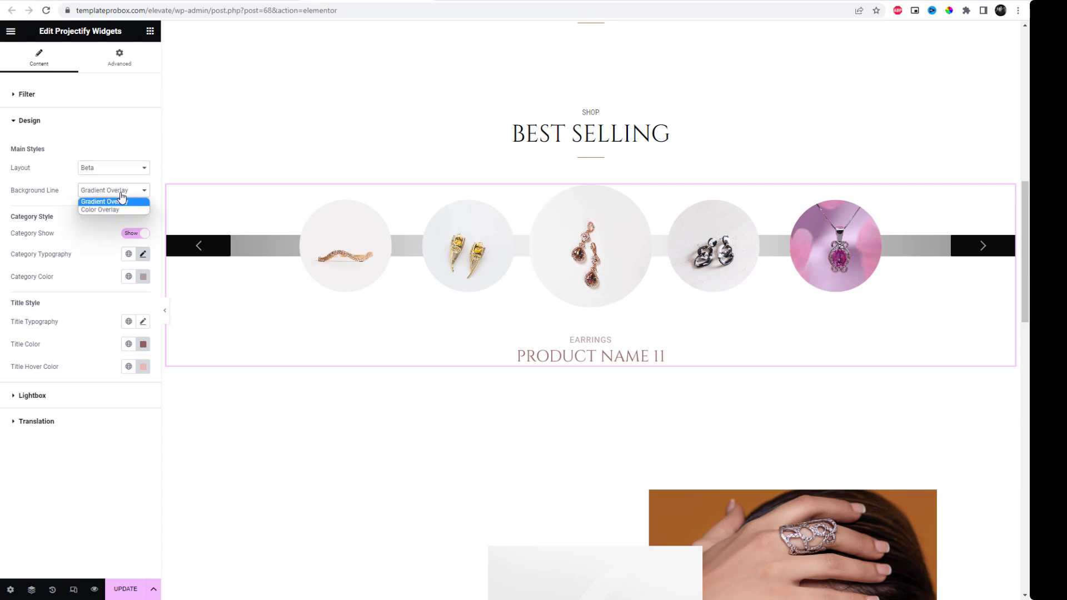
{"action": "left_click", "coordinate": [118, 213]}
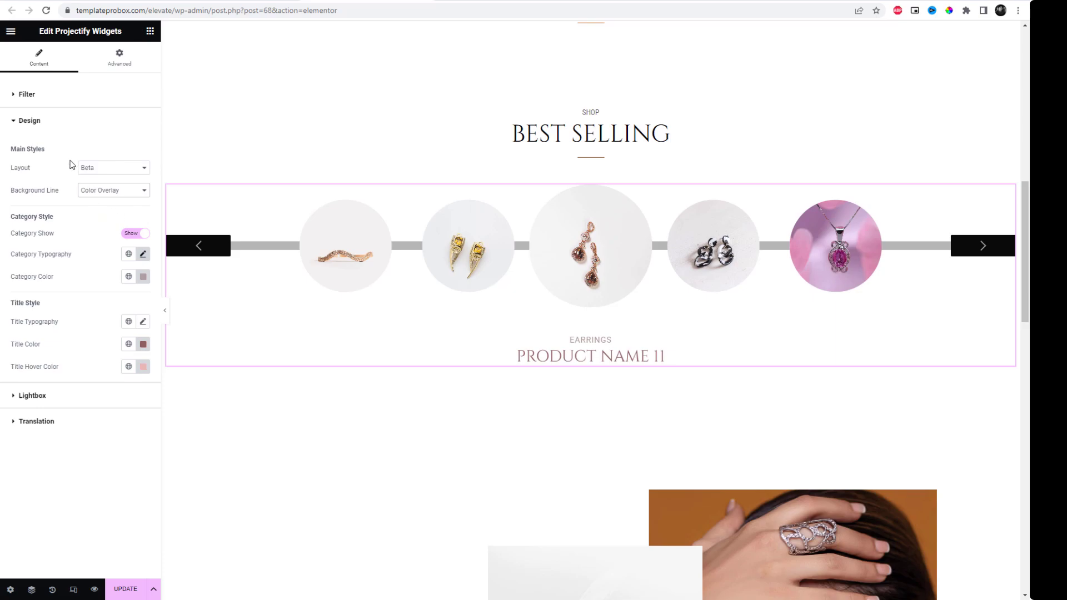
- Set the Best Selling carousel's design layout to Gamma and save the page
{"action": "left_click", "coordinate": [12, 95]}
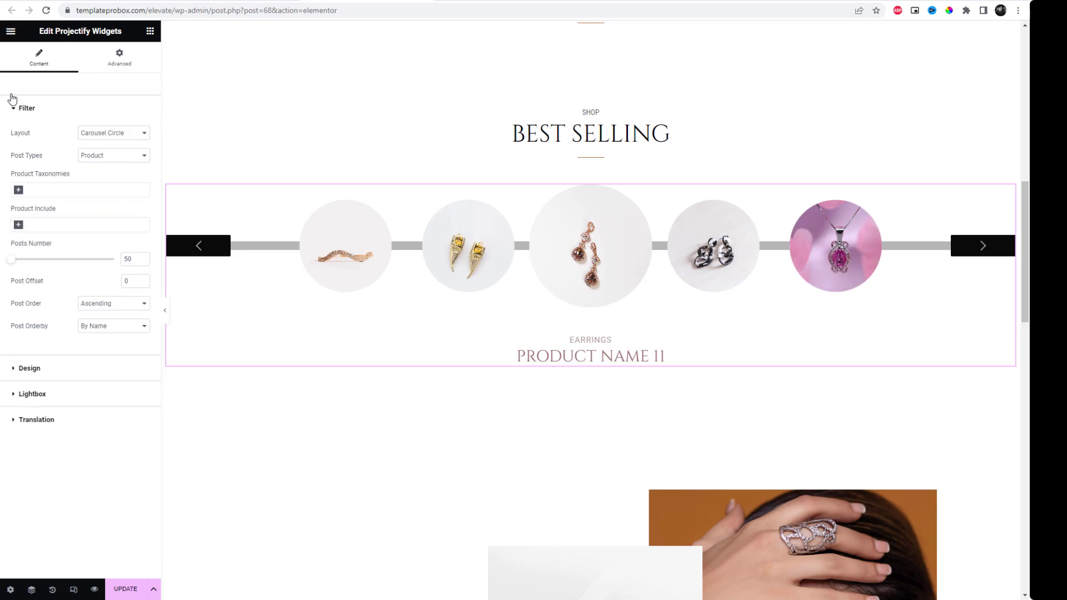
{"action": "left_click", "coordinate": [12, 111]}
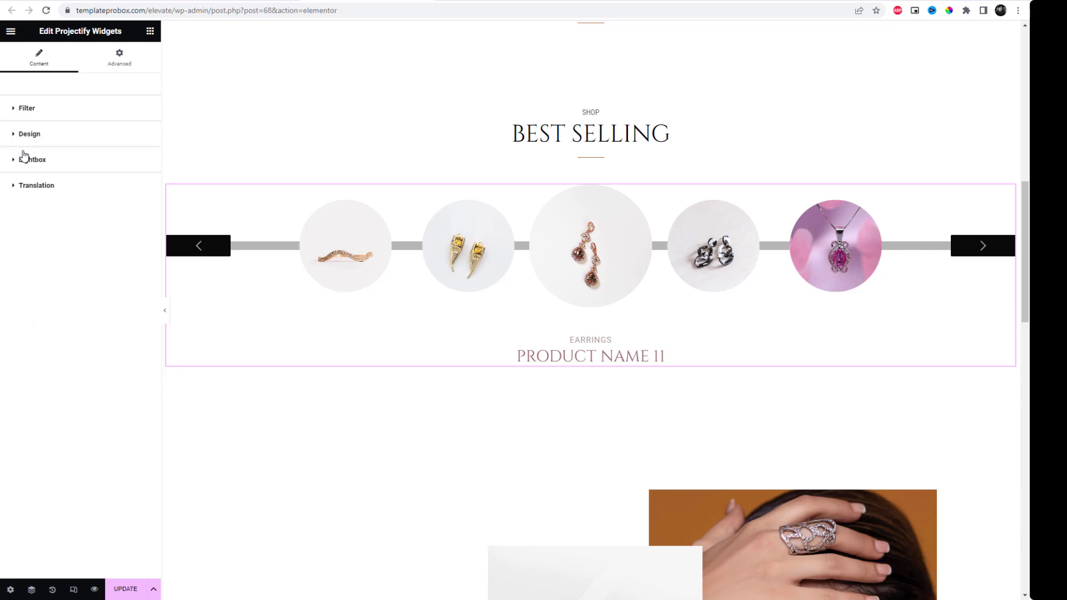
{"action": "left_click", "coordinate": [15, 139]}
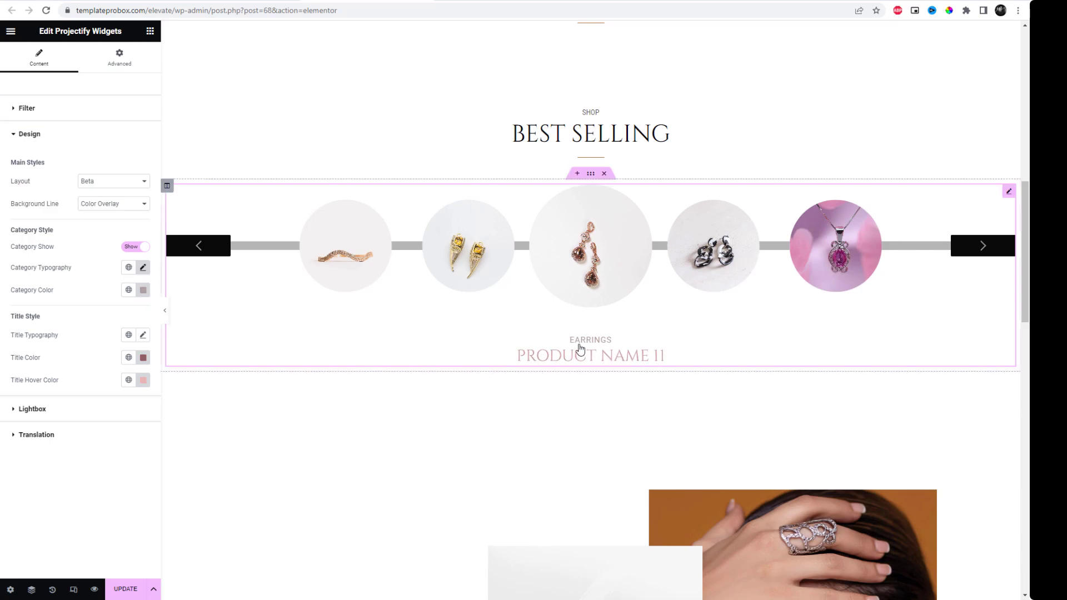
{"action": "left_click", "coordinate": [118, 185]}
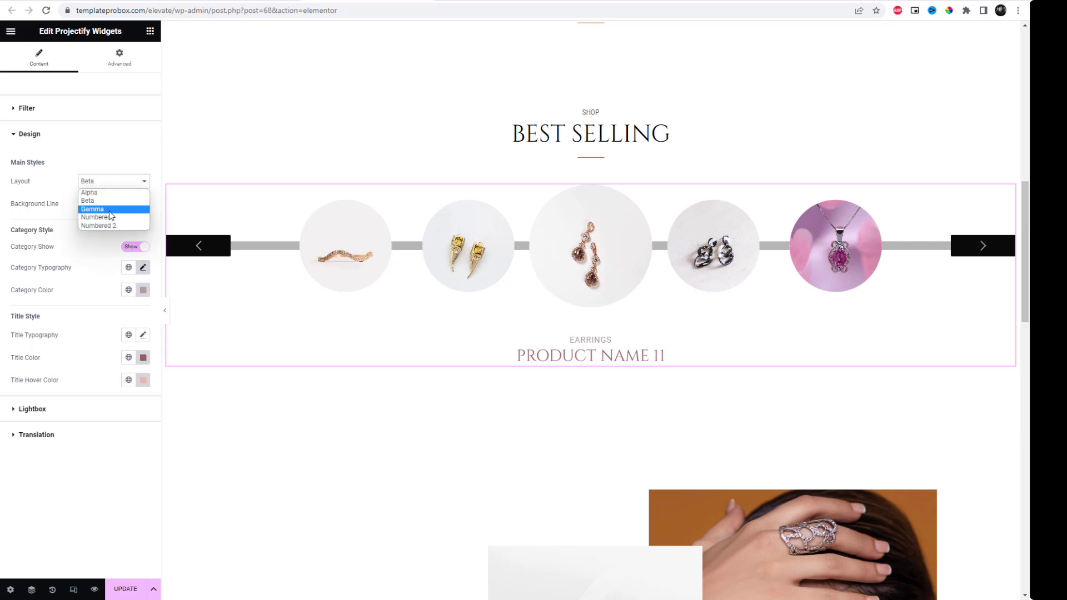
{"action": "left_click", "coordinate": [111, 210]}
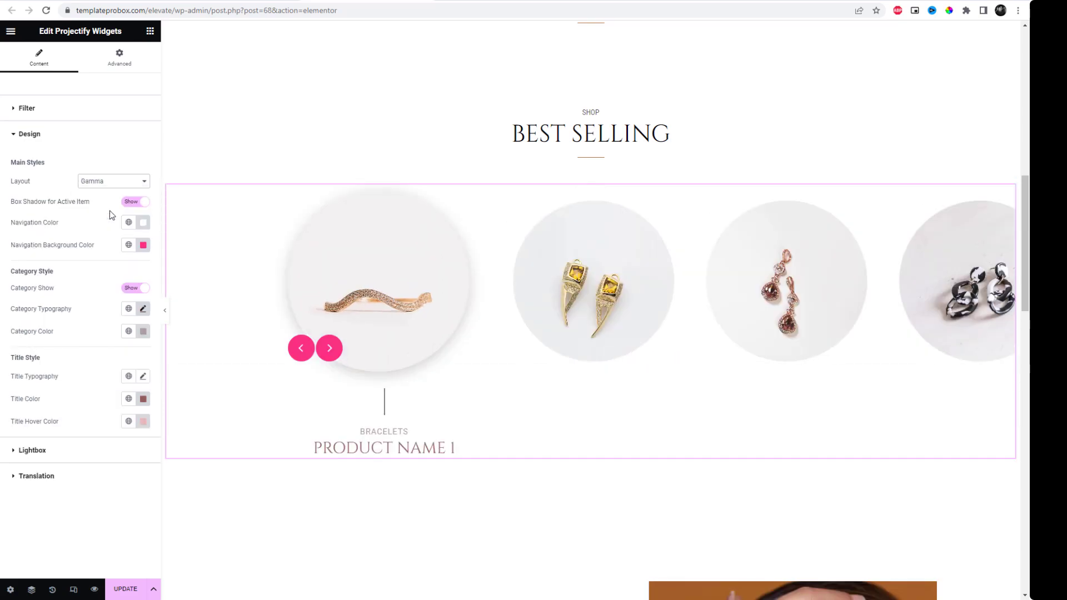
{"action": "left_click", "coordinate": [127, 592]}
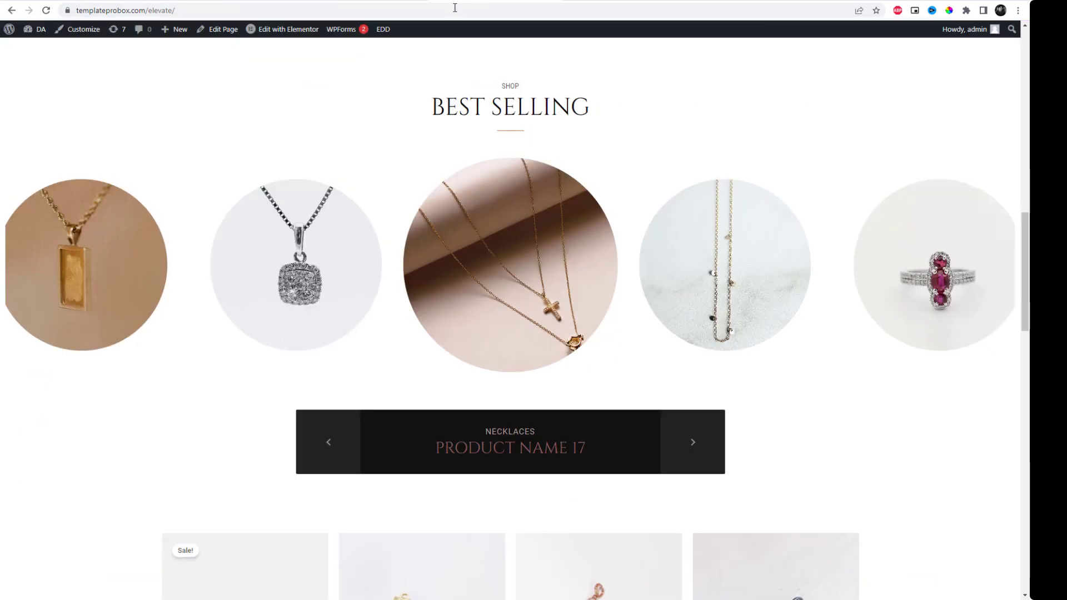
- Reload the live home page and page forward through the Best Selling carousel to Product Name 22
{"action": "left_click", "coordinate": [455, 7]}
{"action": "key", "text": "Return"}
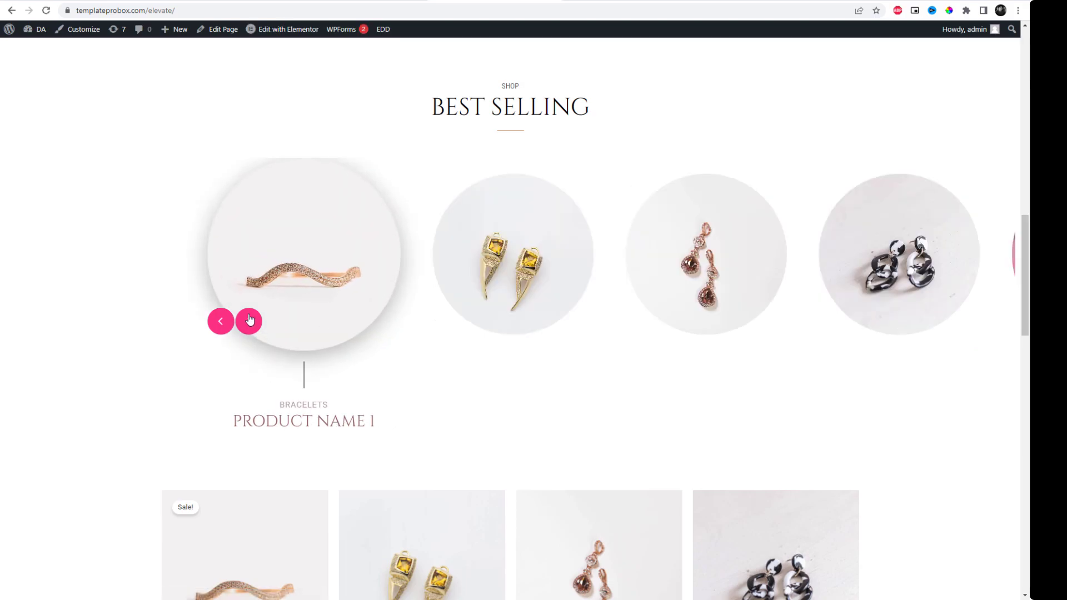
{"action": "left_click", "coordinate": [249, 322]}
{"action": "left_click", "coordinate": [248, 322]}
{"action": "left_click", "coordinate": [249, 322]}
{"action": "left_click", "coordinate": [249, 321]}
{"action": "left_click", "coordinate": [248, 322]}
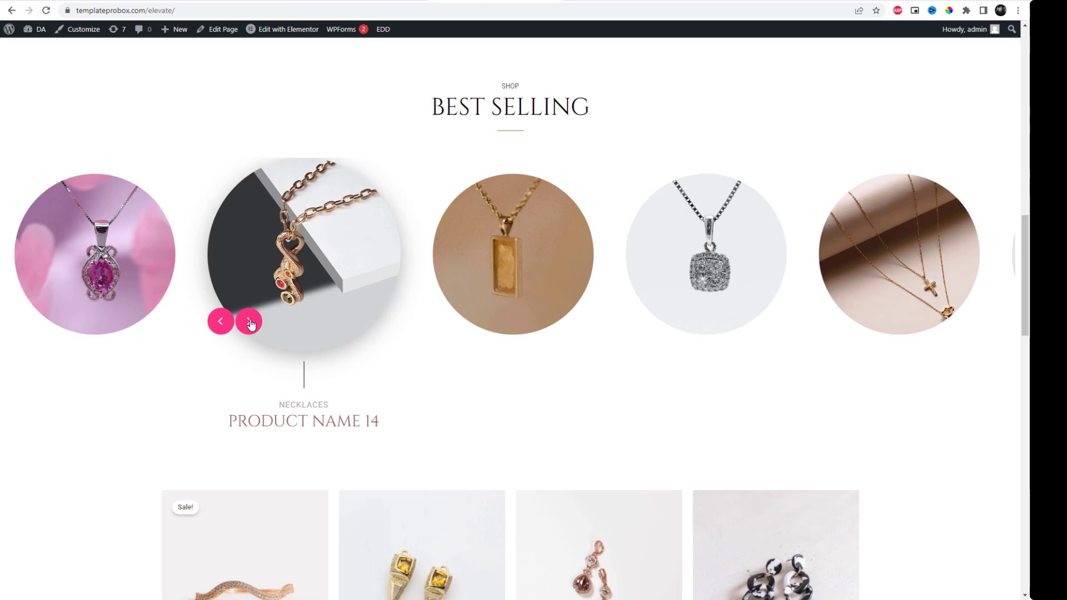
{"action": "left_click", "coordinate": [249, 322]}
{"action": "left_click", "coordinate": [249, 322]}
{"action": "left_click", "coordinate": [248, 321]}
{"action": "left_click", "coordinate": [249, 322]}
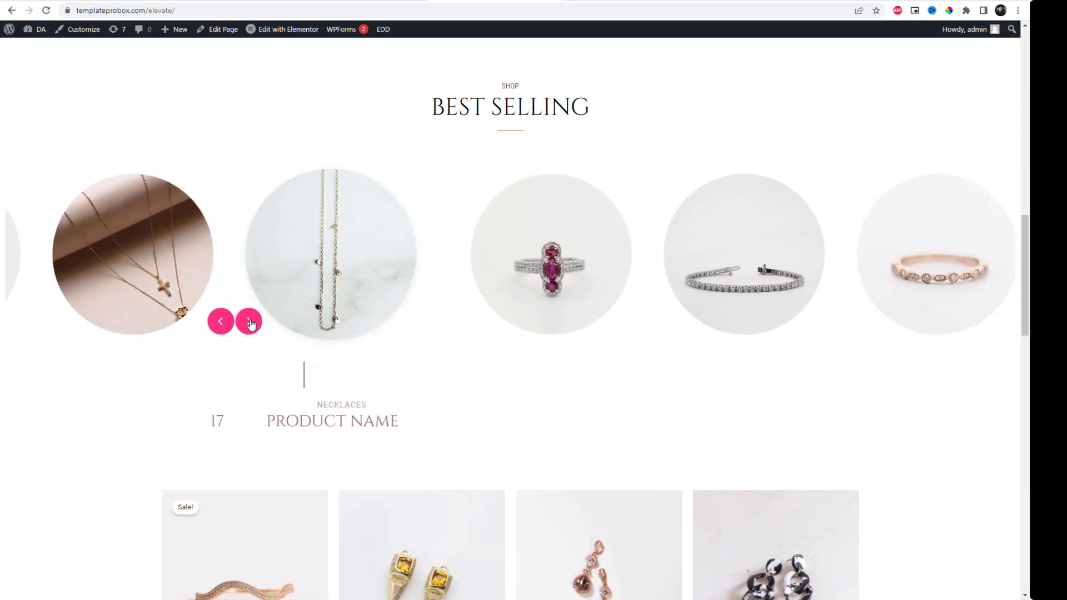
{"action": "left_click", "coordinate": [249, 321]}
{"action": "left_click", "coordinate": [249, 322]}
{"action": "left_click", "coordinate": [249, 322]}
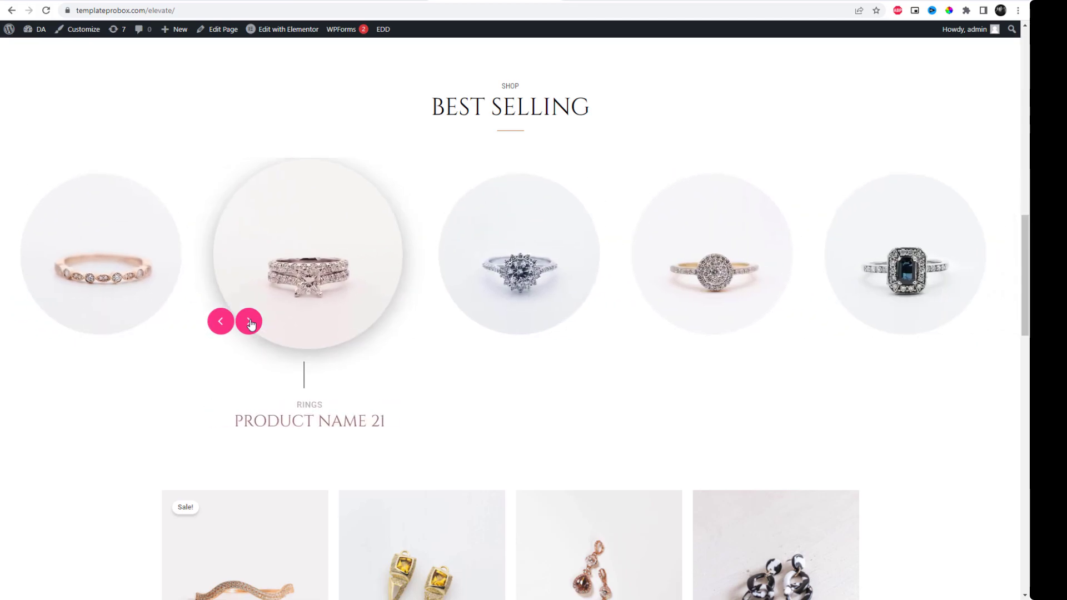
{"action": "left_click", "coordinate": [249, 321]}
- Open Product Name 22's page in a new tab, look over its gallery thumbnails and return to the Elementor editor tab
{"action": "right_click", "coordinate": [335, 424]}
{"action": "left_click", "coordinate": [361, 429]}
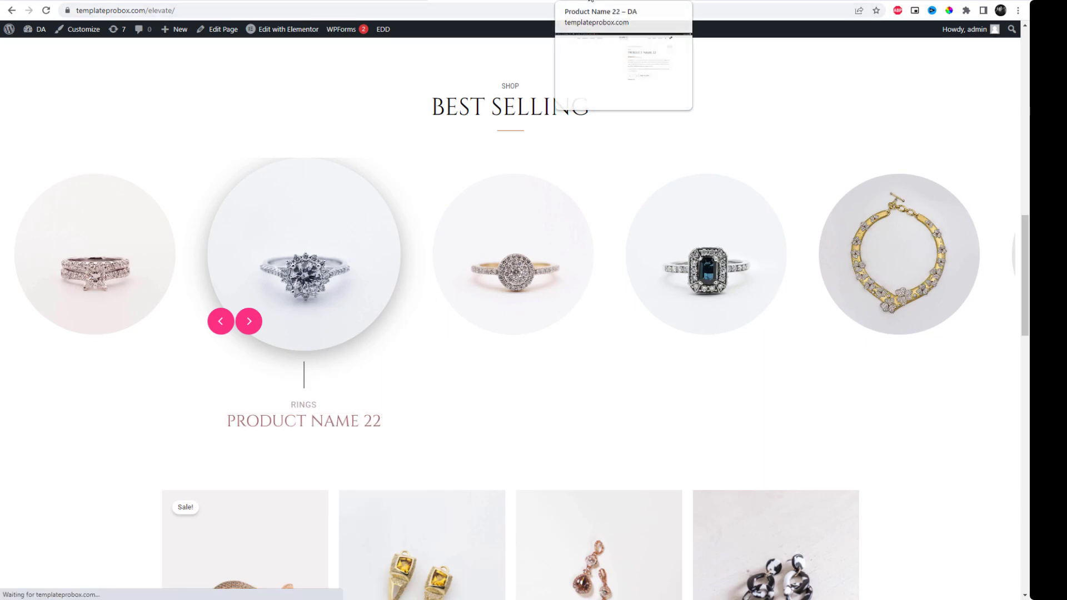
{"action": "left_click", "coordinate": [591, 1]}
{"action": "left_click", "coordinate": [211, 303]}
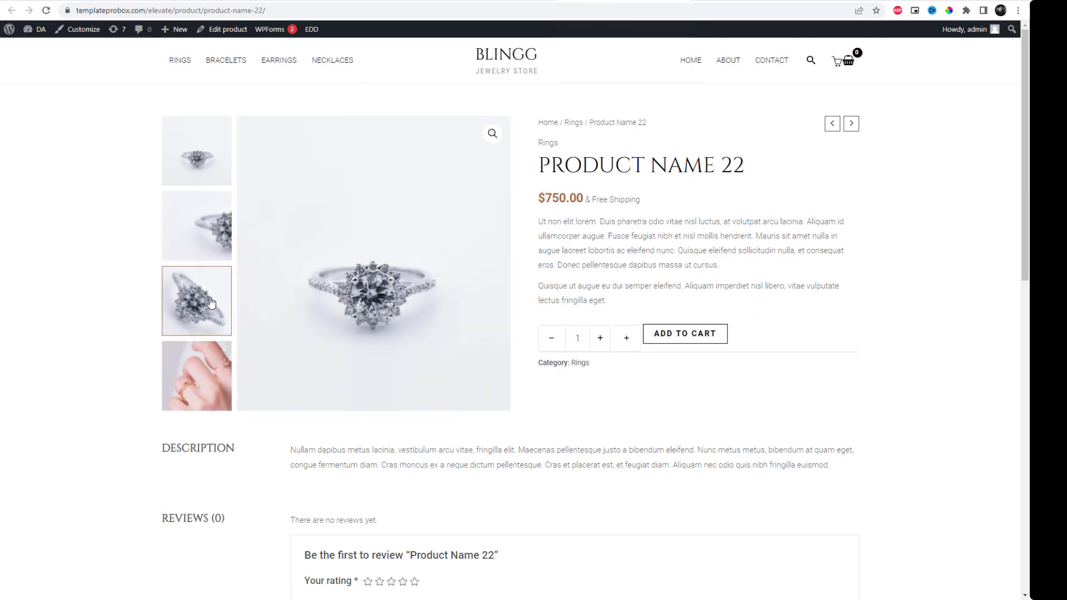
{"action": "left_click", "coordinate": [214, 245]}
{"action": "left_click", "coordinate": [208, 166]}
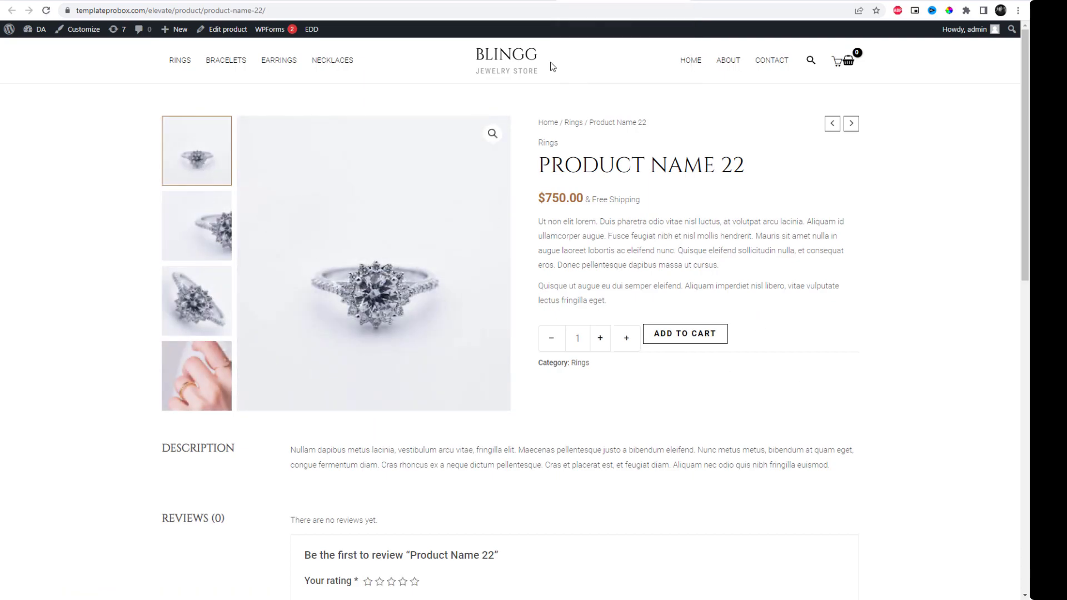
{"action": "left_click", "coordinate": [337, 1]}
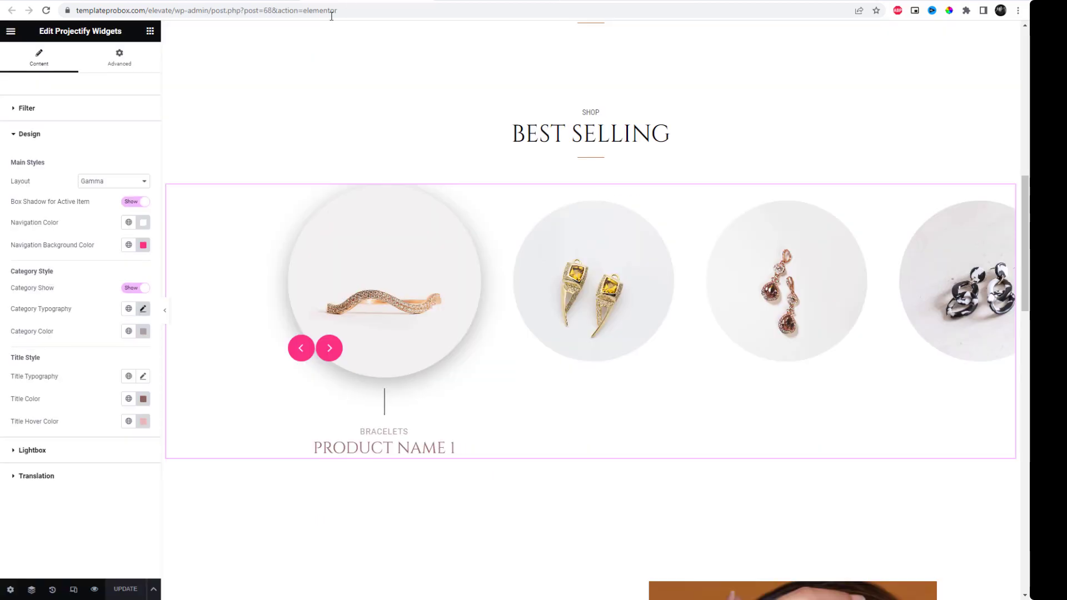
- Try the Numbered and Numbered 2 design layouts on the Best Selling carousel
{"action": "left_click", "coordinate": [116, 184]}
{"action": "left_click", "coordinate": [104, 217]}
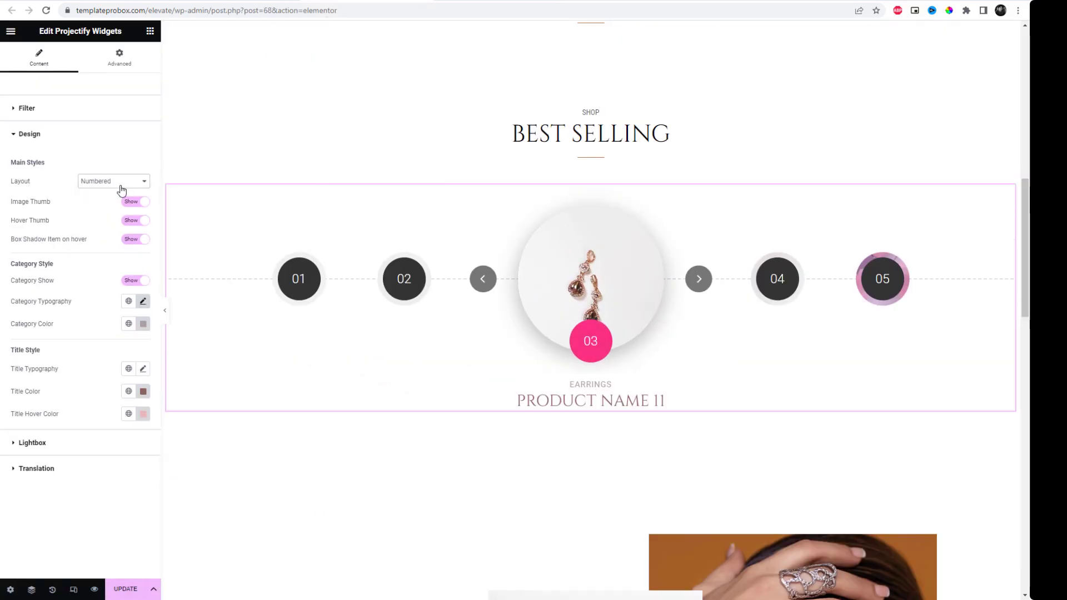
{"action": "left_click", "coordinate": [123, 186]}
{"action": "left_click", "coordinate": [119, 225]}
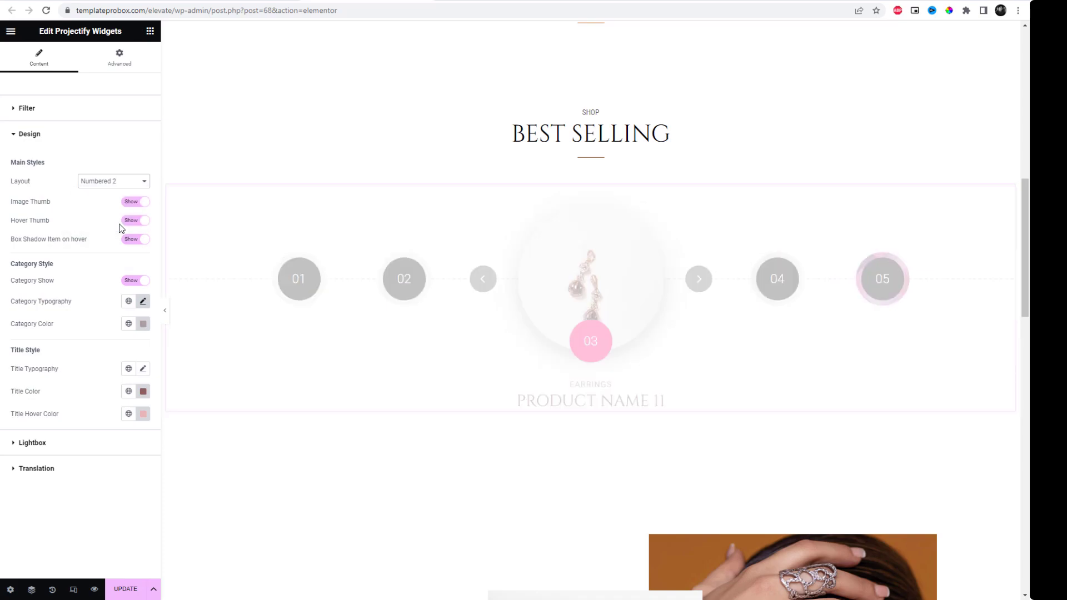
- Set the carousel's design layout to Alpha and save the page
{"action": "left_click", "coordinate": [125, 186]}
{"action": "left_click", "coordinate": [119, 193]}
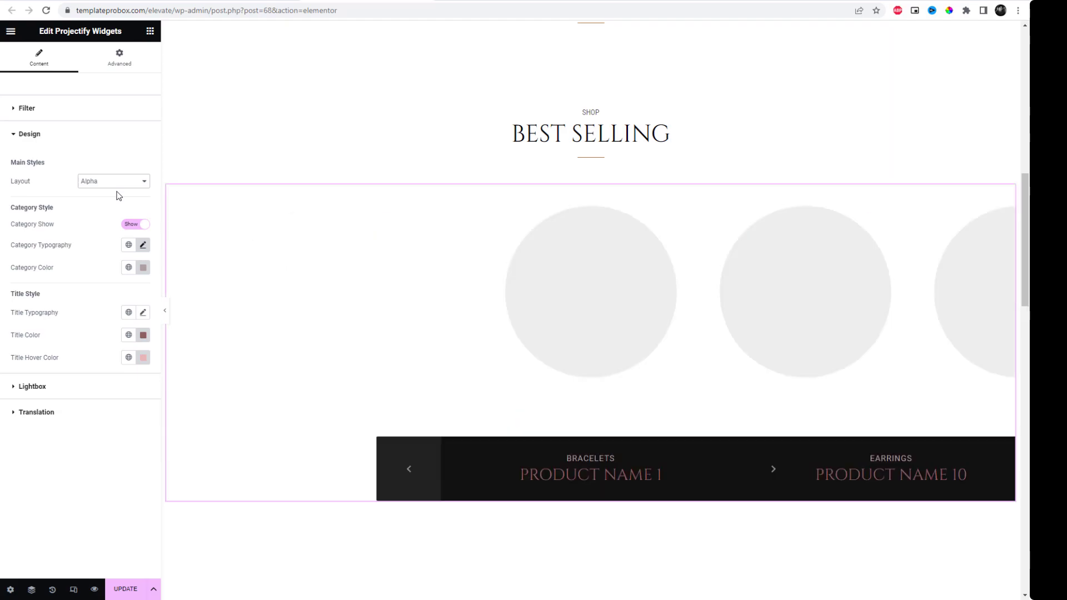
{"action": "left_click", "coordinate": [125, 592]}
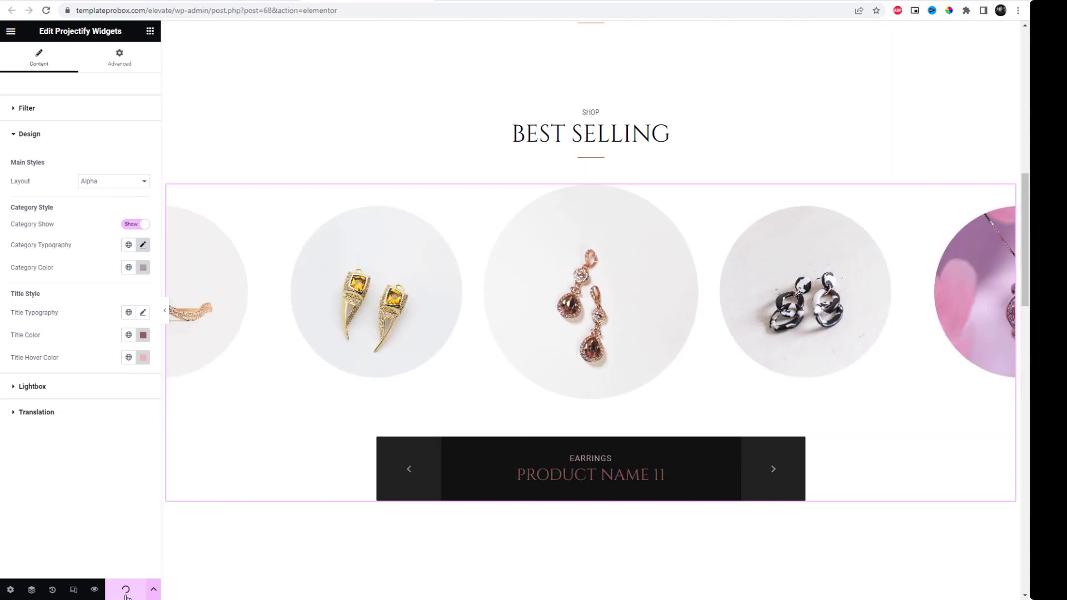
- Page forward through the carousel in the editor preview to Product Name 15
{"action": "left_click", "coordinate": [774, 486]}
{"action": "left_click", "coordinate": [775, 486]}
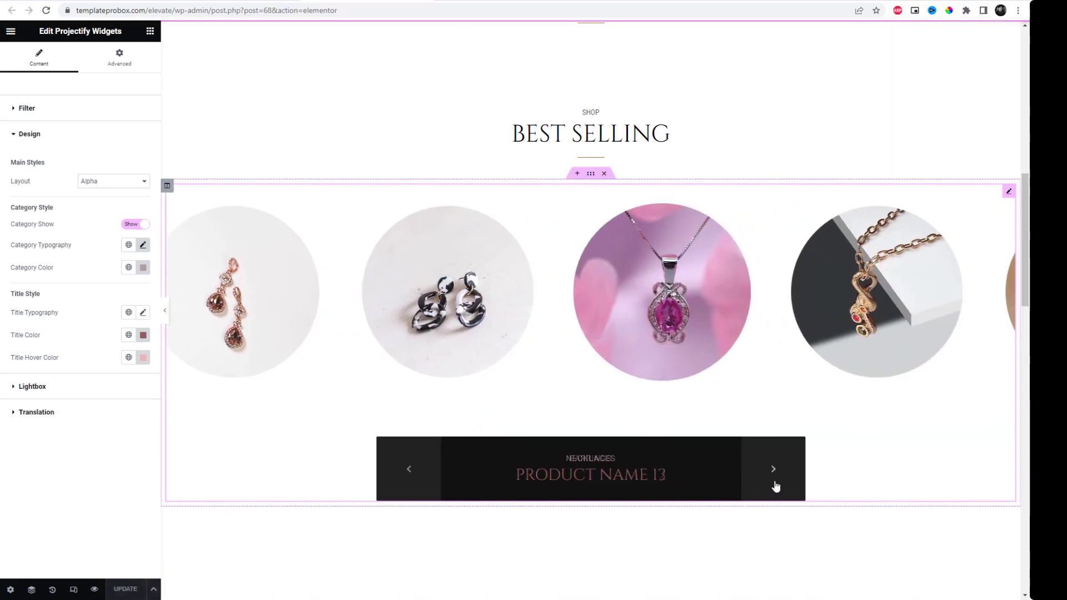
{"action": "left_click", "coordinate": [774, 487]}
{"action": "left_click", "coordinate": [774, 486]}
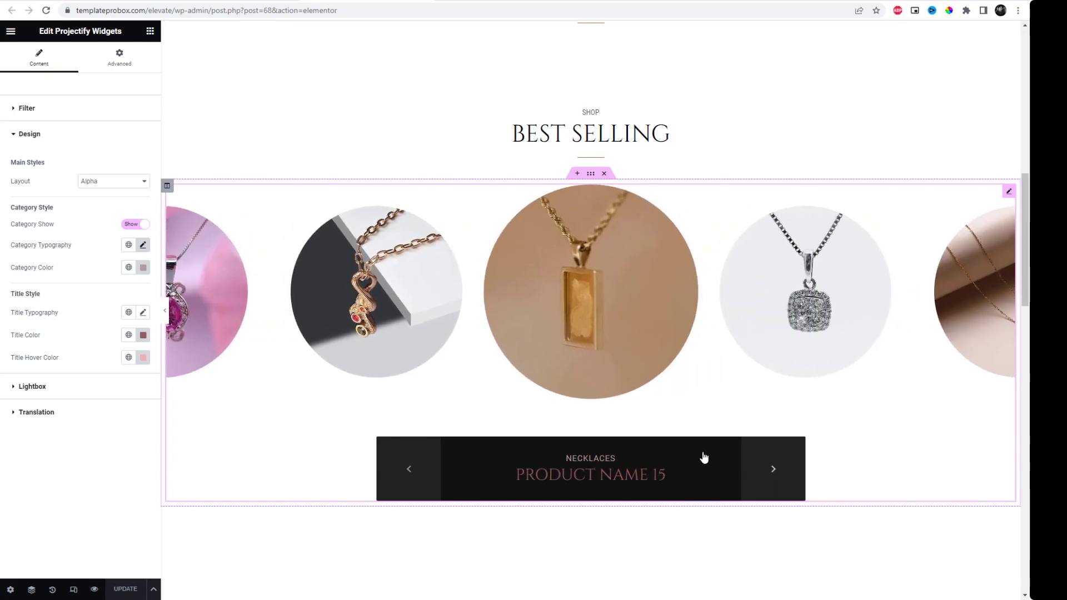
- Switch the Best Selling widget to the List Masonry layout, set its columns number to 6 and save the page
{"action": "left_click", "coordinate": [15, 109]}
{"action": "left_click", "coordinate": [126, 135]}
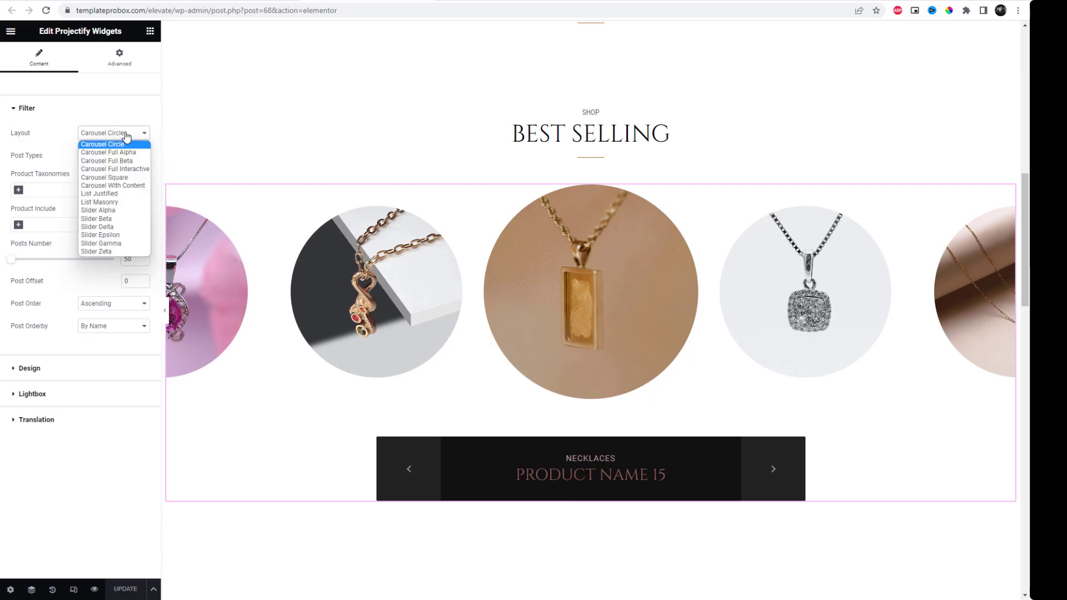
{"action": "left_click", "coordinate": [122, 202]}
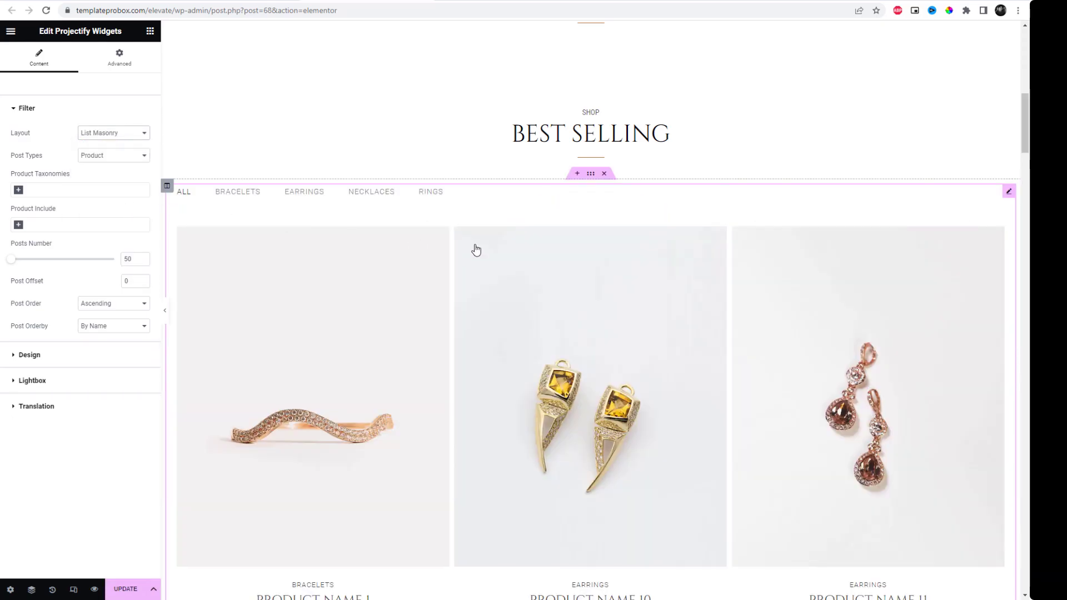
{"action": "scroll", "coordinate": [327, 136], "scroll_direction": "down", "scroll_amount": 2}
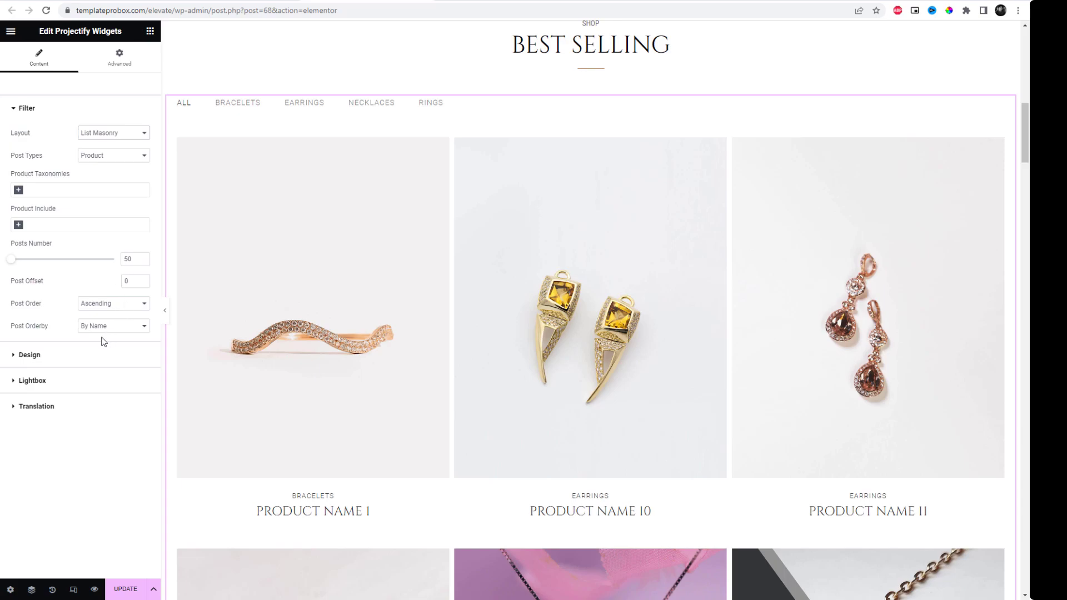
{"action": "left_click", "coordinate": [16, 356]}
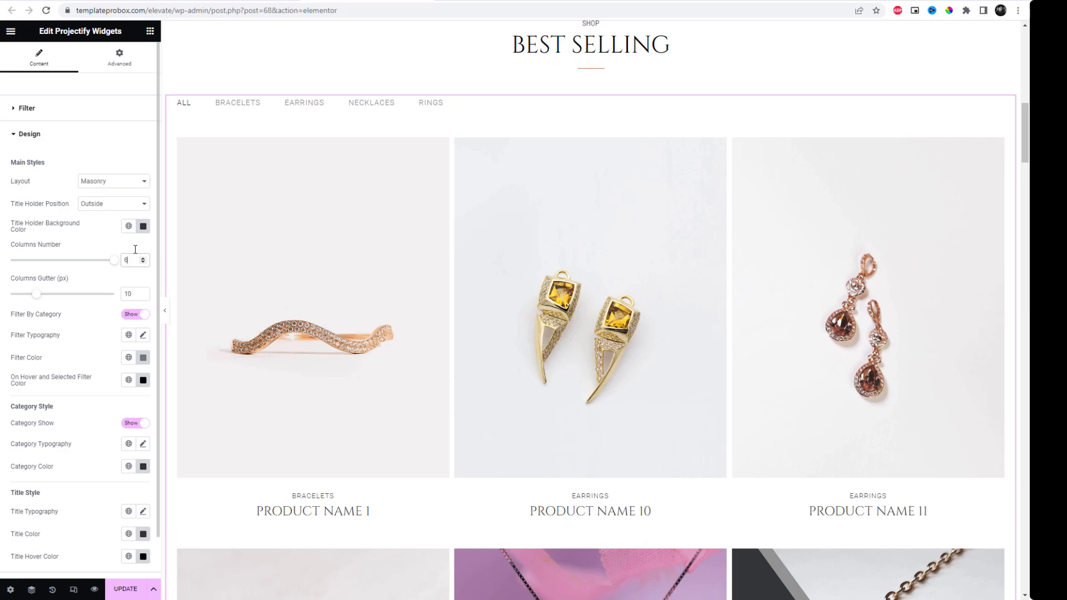
{"action": "key", "text": "ctrl+s"}
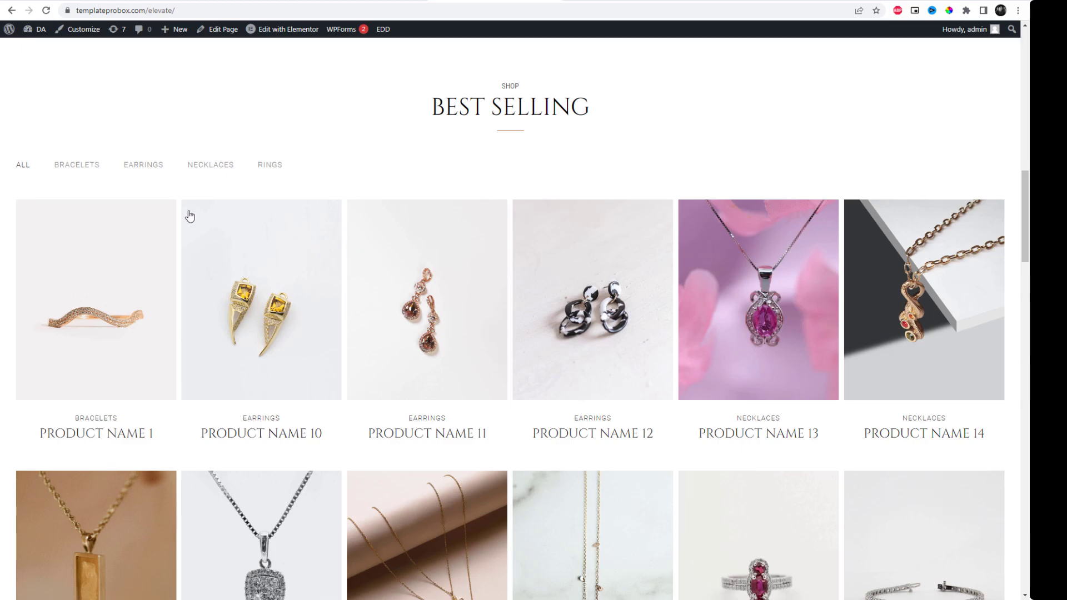
- Test the live product grid's category filters with Bracelets, Earrings, Necklaces, Rings and All
{"action": "left_click", "coordinate": [84, 168]}
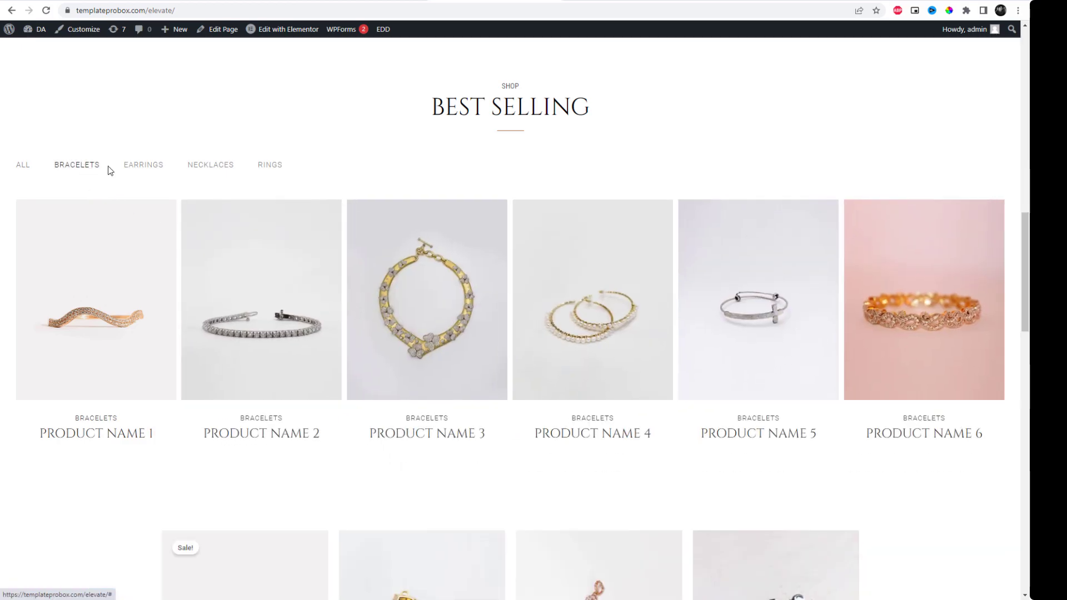
{"action": "left_click", "coordinate": [156, 173]}
{"action": "left_click", "coordinate": [206, 170]}
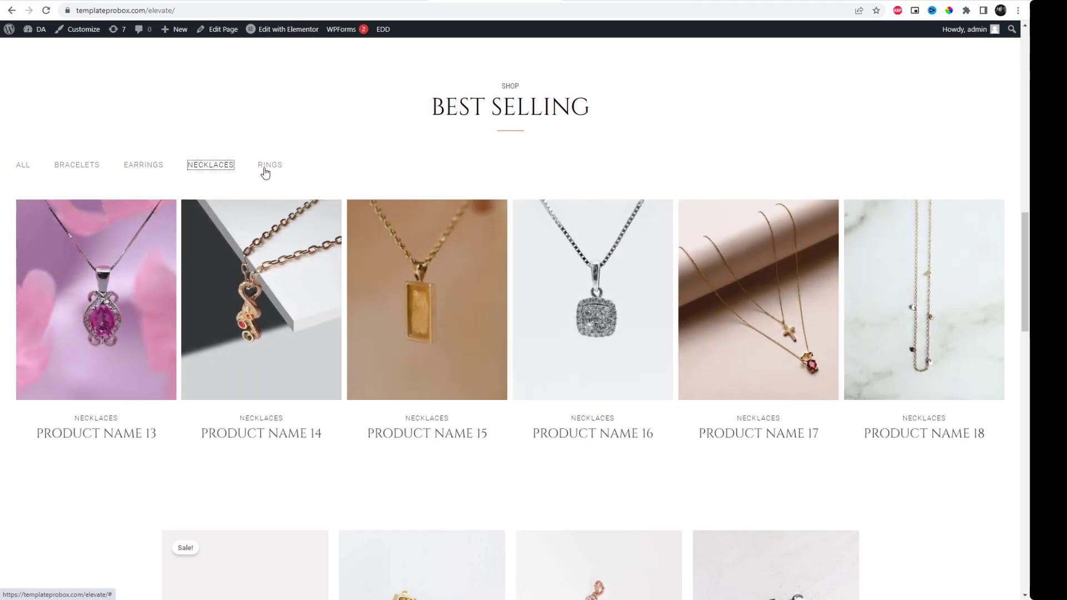
{"action": "left_click", "coordinate": [269, 173]}
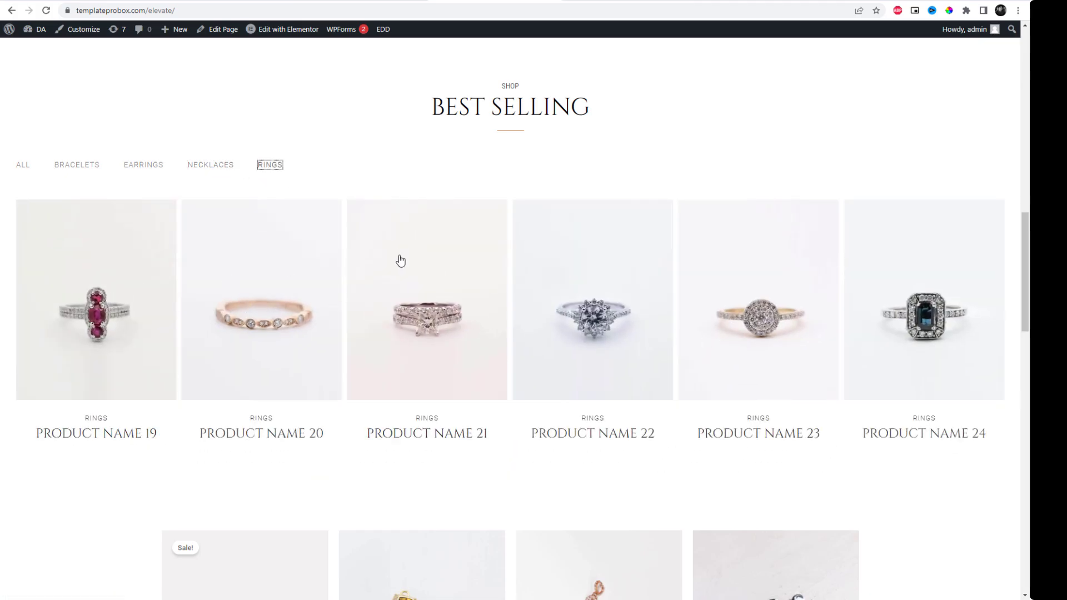
{"action": "left_click", "coordinate": [213, 170]}
{"action": "left_click", "coordinate": [84, 168]}
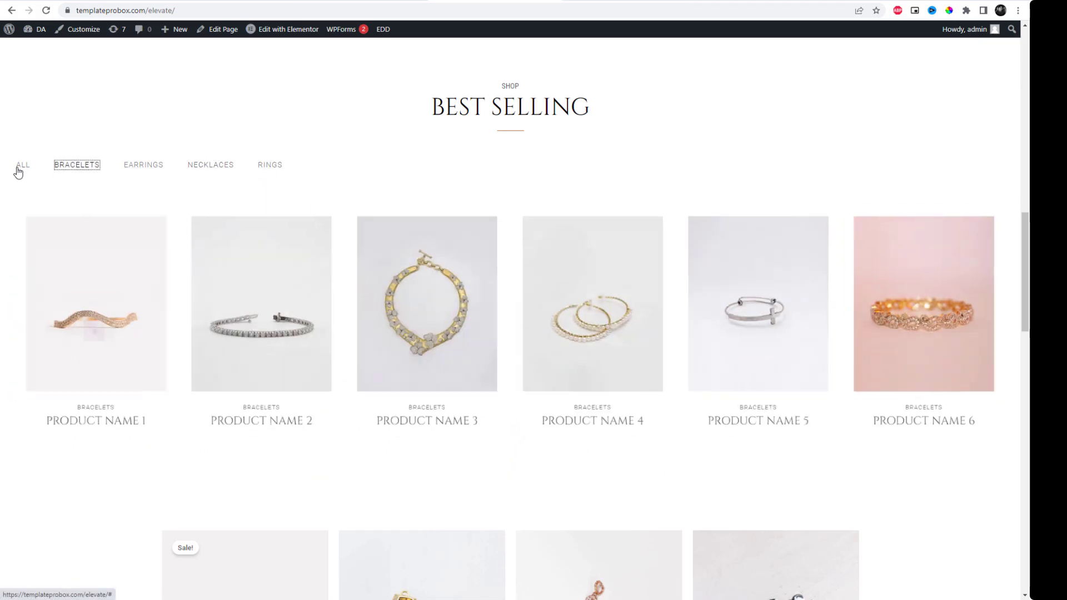
{"action": "left_click", "coordinate": [23, 169]}
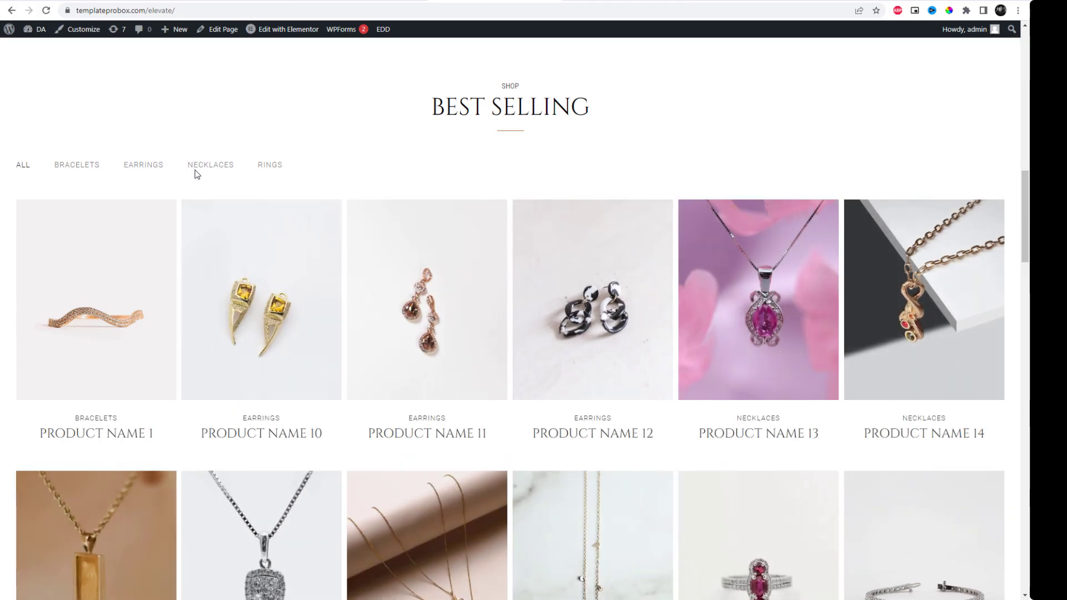
{"action": "left_click", "coordinate": [214, 168]}
{"action": "left_click", "coordinate": [274, 170]}
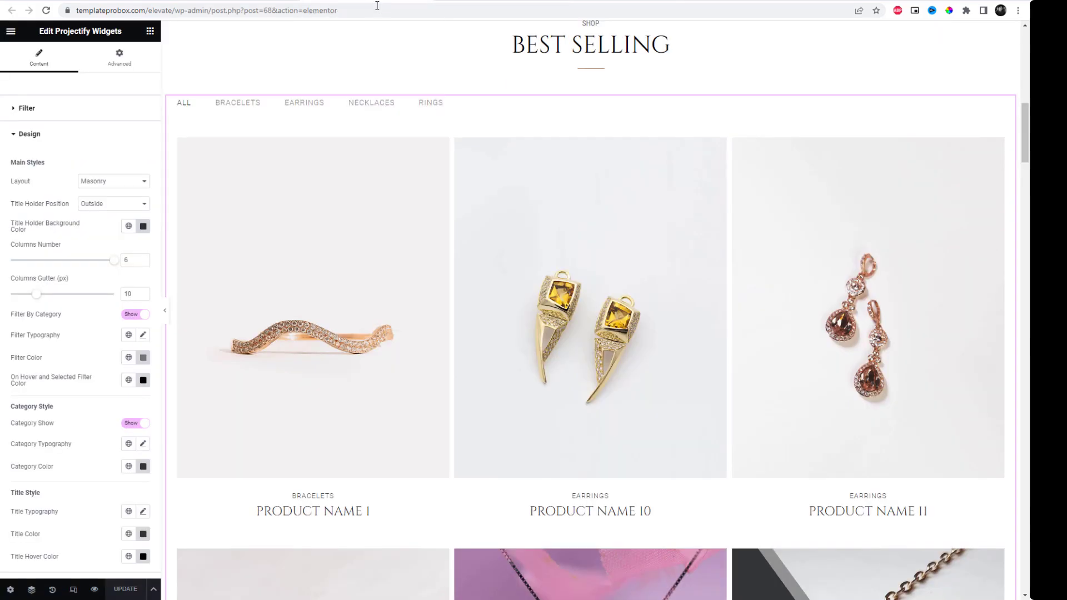
- Reload the page editor and open the Best Selling widget's design settings
{"action": "left_click", "coordinate": [372, 10]}
{"action": "key", "text": "Return"}
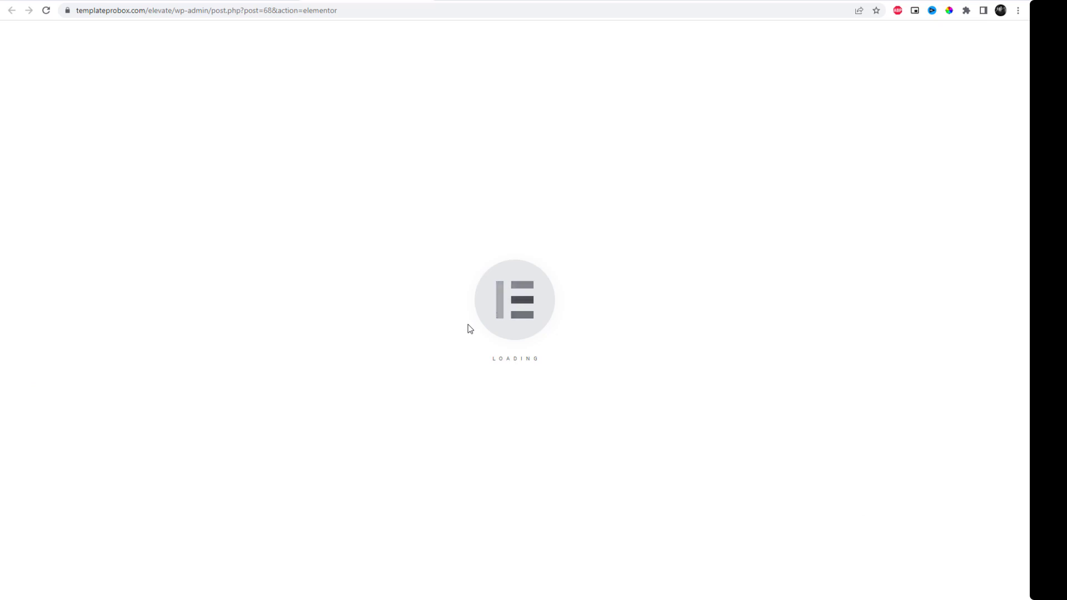
{"action": "scroll", "coordinate": [556, 350], "scroll_direction": "down", "scroll_amount": 10}
{"action": "scroll", "coordinate": [637, 375], "scroll_direction": "down", "scroll_amount": 2}
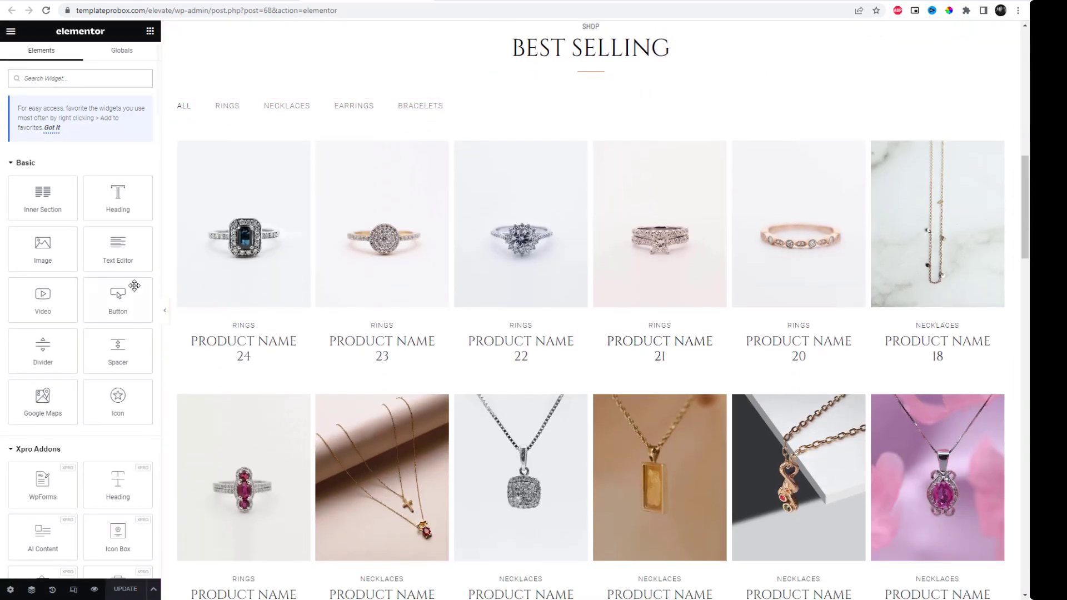
{"action": "left_click", "coordinate": [1009, 106]}
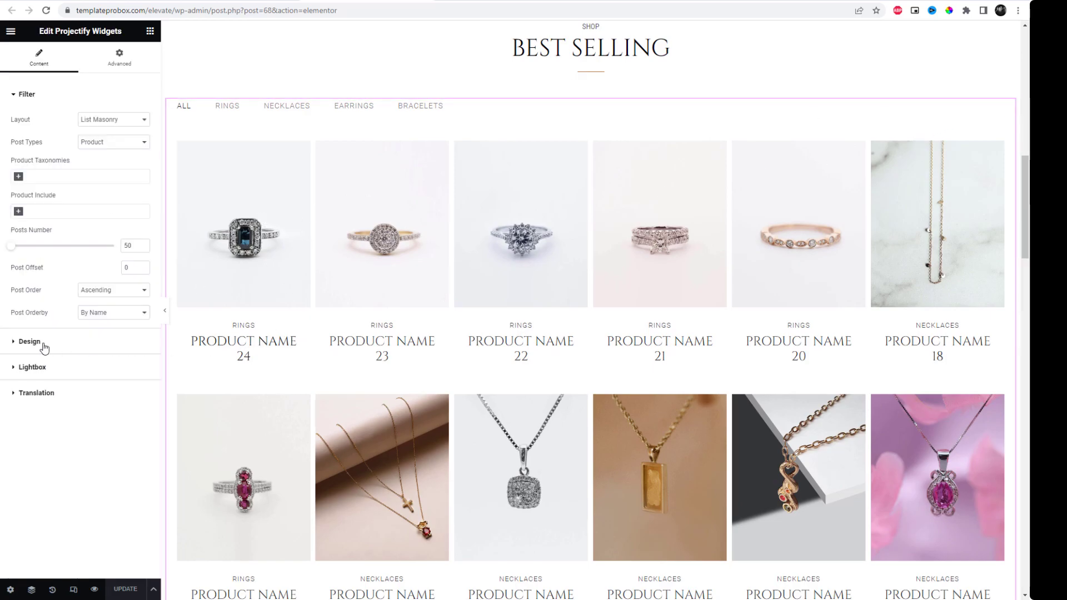
{"action": "left_click", "coordinate": [26, 342]}
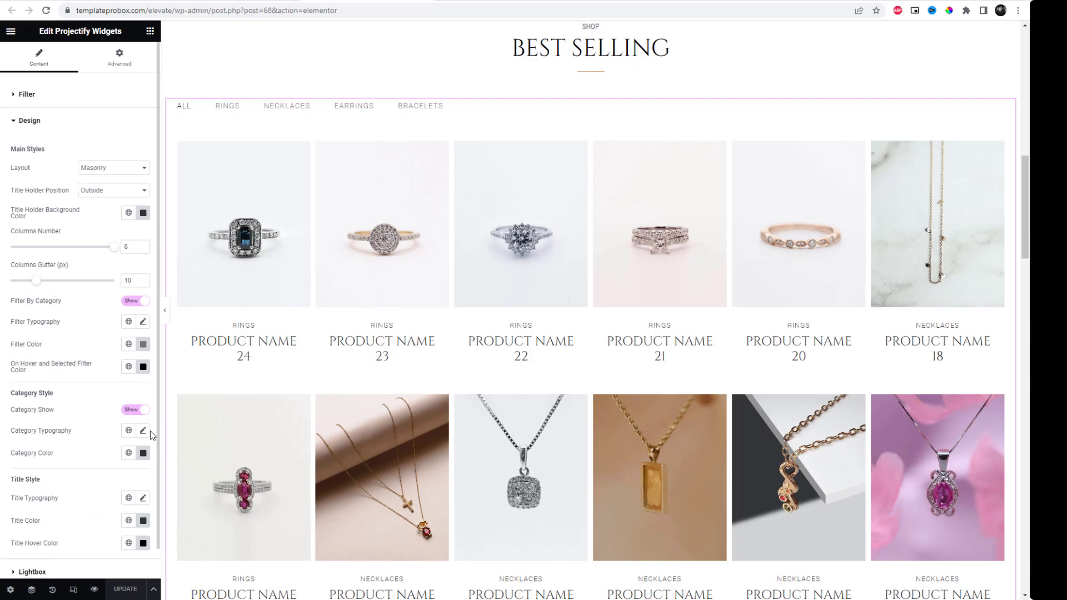
- Set the Best Selling product title size to 16 px and the title holder position to On Hover
{"action": "scroll", "coordinate": [150, 520], "scroll_direction": "down", "scroll_amount": 1}
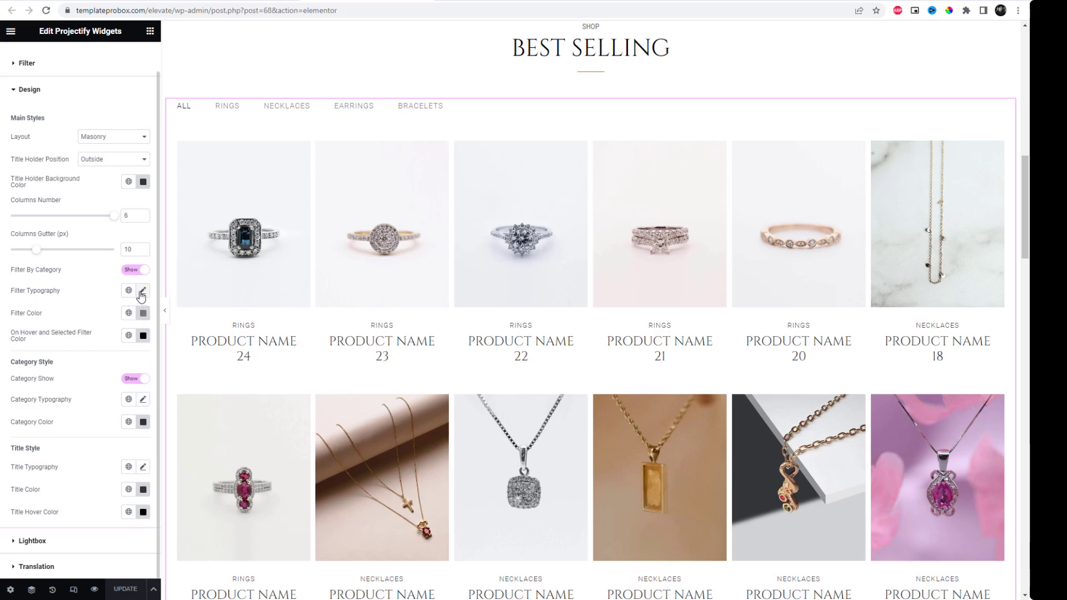
{"action": "left_click", "coordinate": [144, 467]}
{"action": "left_click_drag", "start_coordinate": [20, 556], "coordinate": [26, 555]}
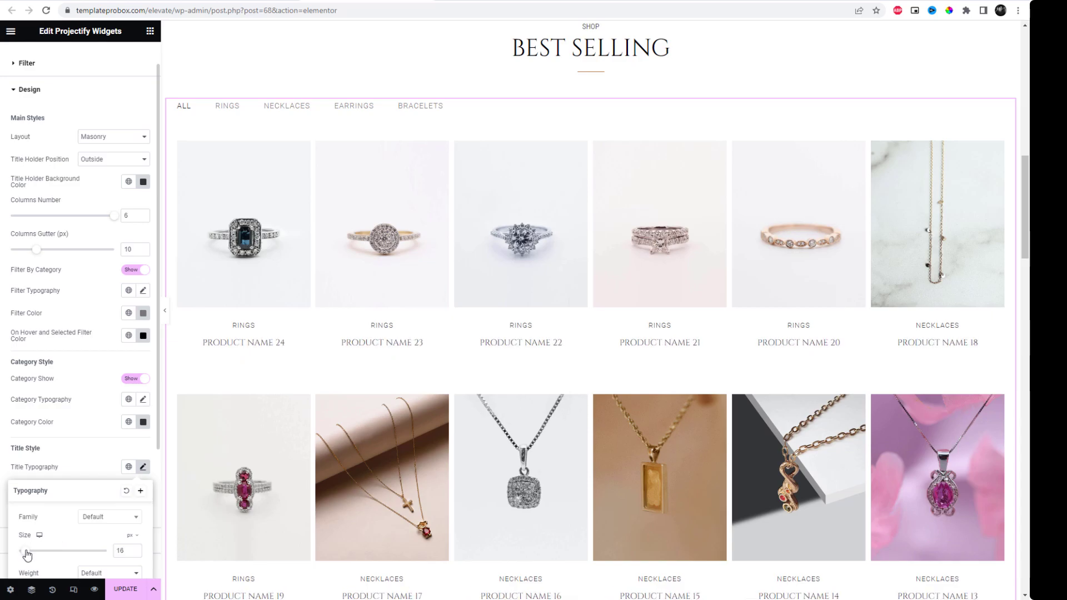
{"action": "left_click", "coordinate": [88, 165]}
{"action": "left_click", "coordinate": [95, 189]}
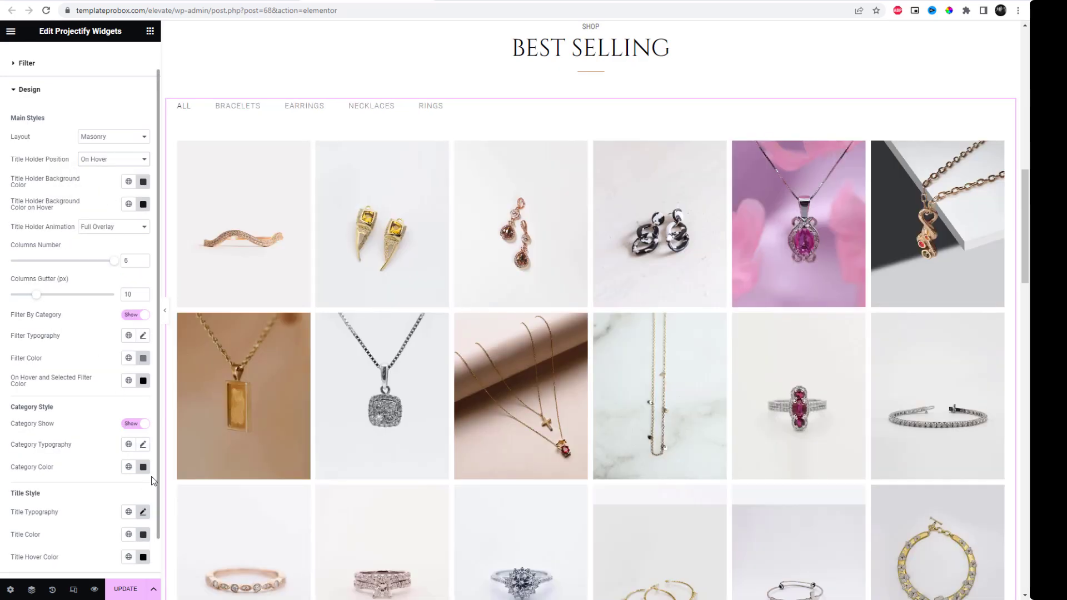
- Set both the title color and the category color of the Best Selling products to a pale pink
{"action": "scroll", "coordinate": [147, 484], "scroll_direction": "down", "scroll_amount": 2}
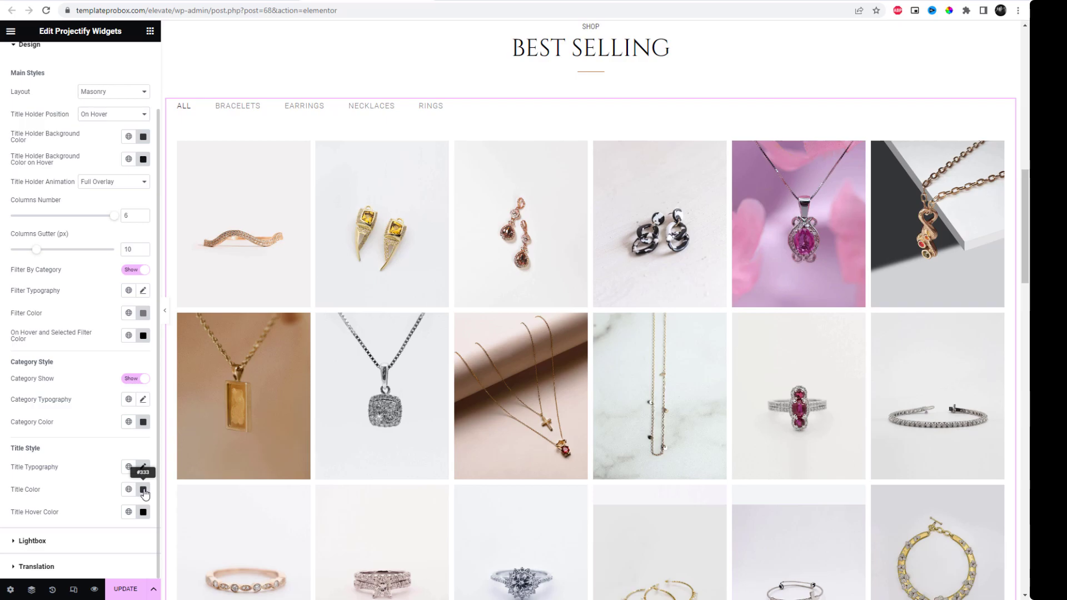
{"action": "left_click", "coordinate": [144, 494]}
{"action": "left_click_drag", "start_coordinate": [114, 389], "coordinate": [93, 360]}
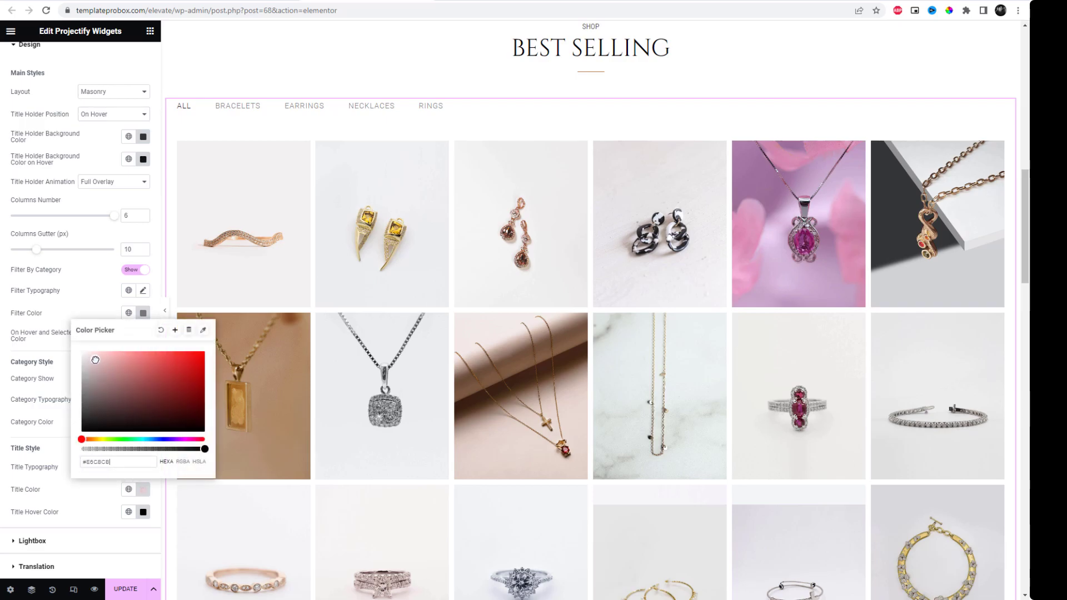
{"action": "left_click", "coordinate": [90, 299]}
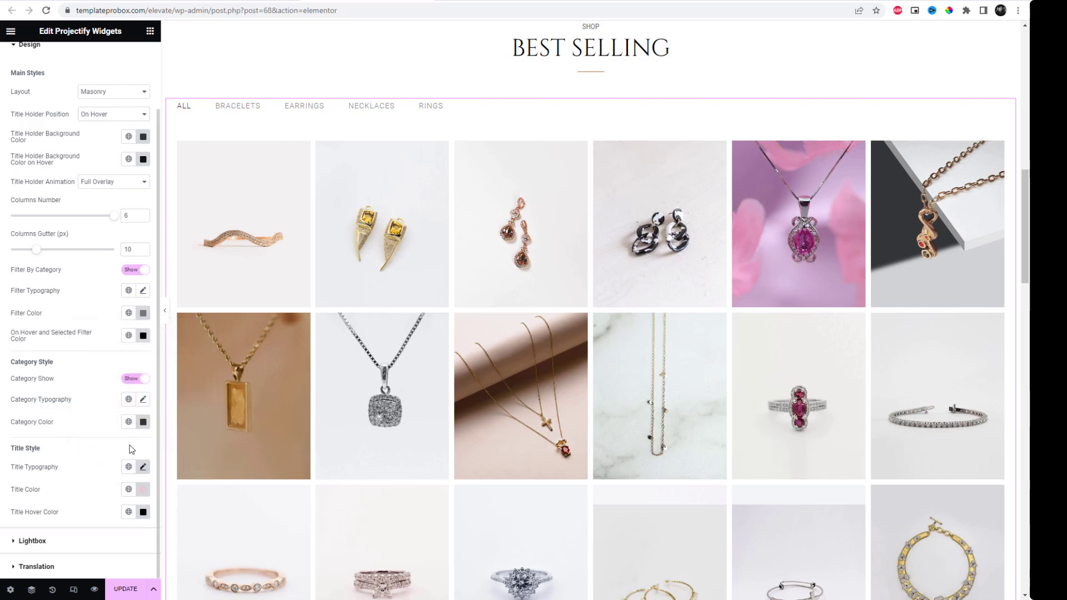
{"action": "left_click", "coordinate": [143, 424]}
{"action": "left_click_drag", "start_coordinate": [119, 488], "coordinate": [104, 466]}
{"action": "left_click", "coordinate": [233, 278]}
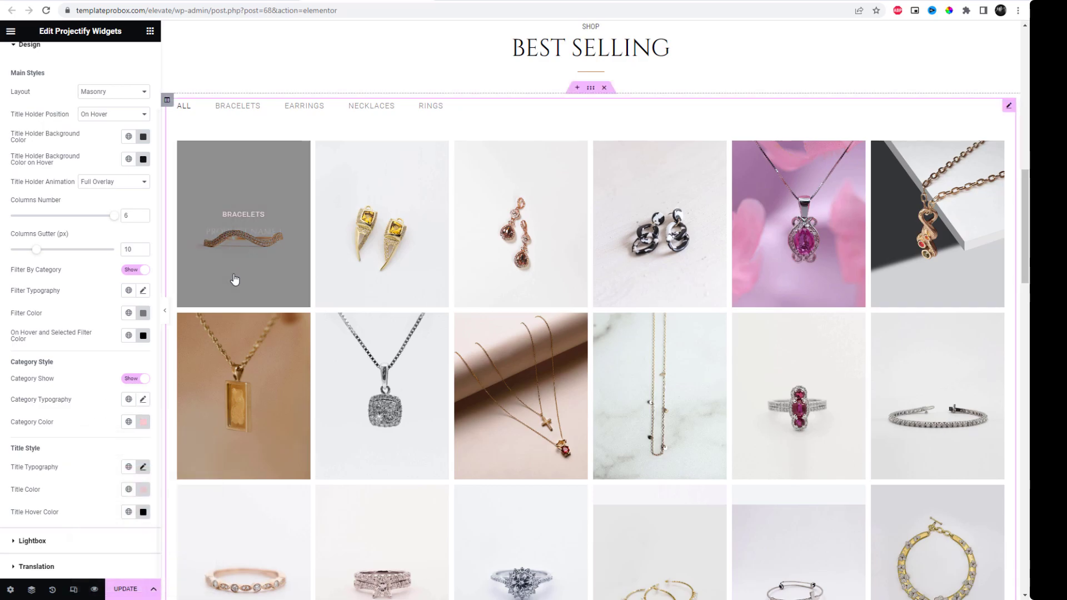
- Set the title hover color to a near-white pink and check the hover overlay on the products
{"action": "left_click", "coordinate": [143, 511]}
{"action": "left_click", "coordinate": [87, 371]}
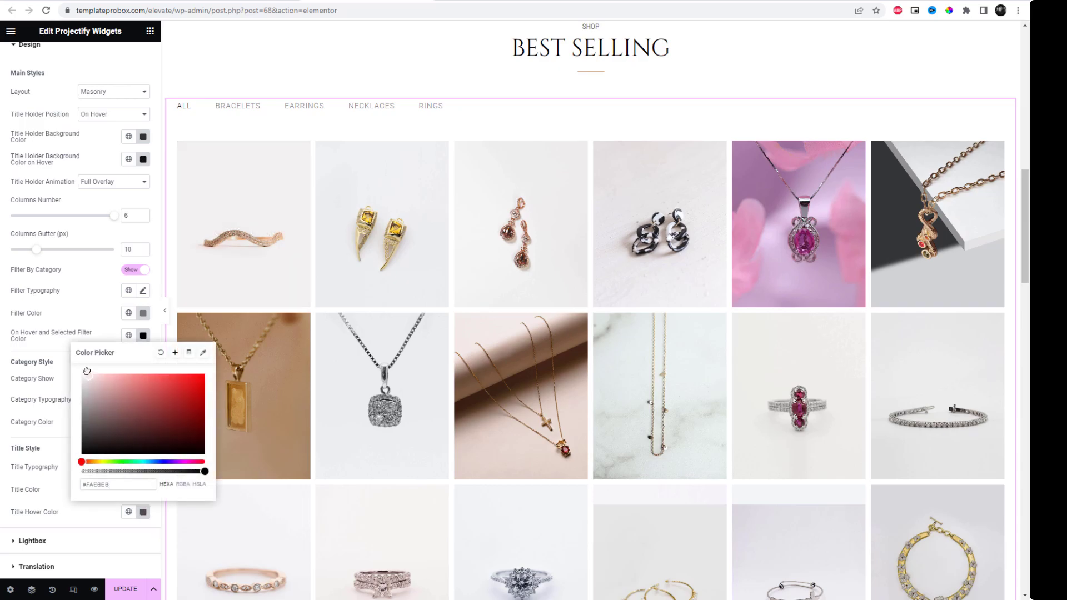
{"action": "left_click", "coordinate": [239, 279]}
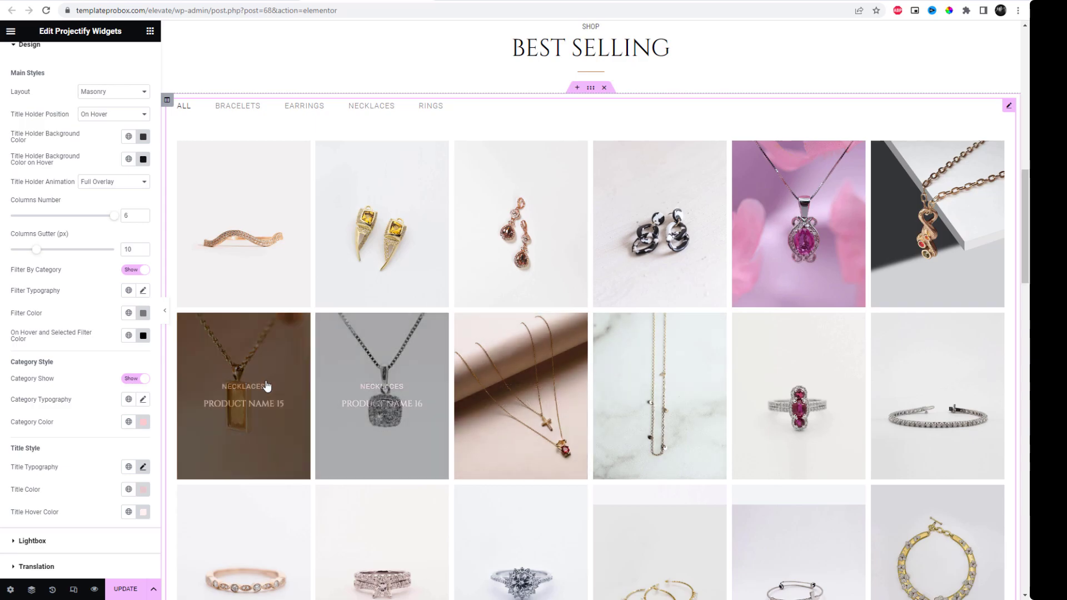
- Change the product list's design layout from Masonry to Grid and save the page
{"action": "scroll", "coordinate": [249, 391], "scroll_direction": "down", "scroll_amount": 2}
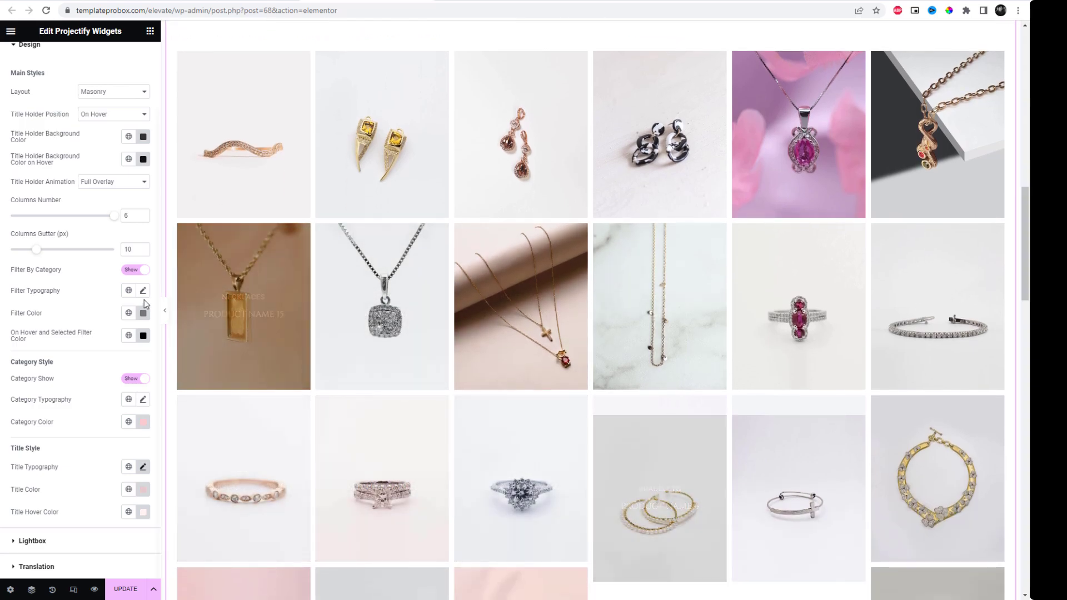
{"action": "left_click", "coordinate": [106, 92]}
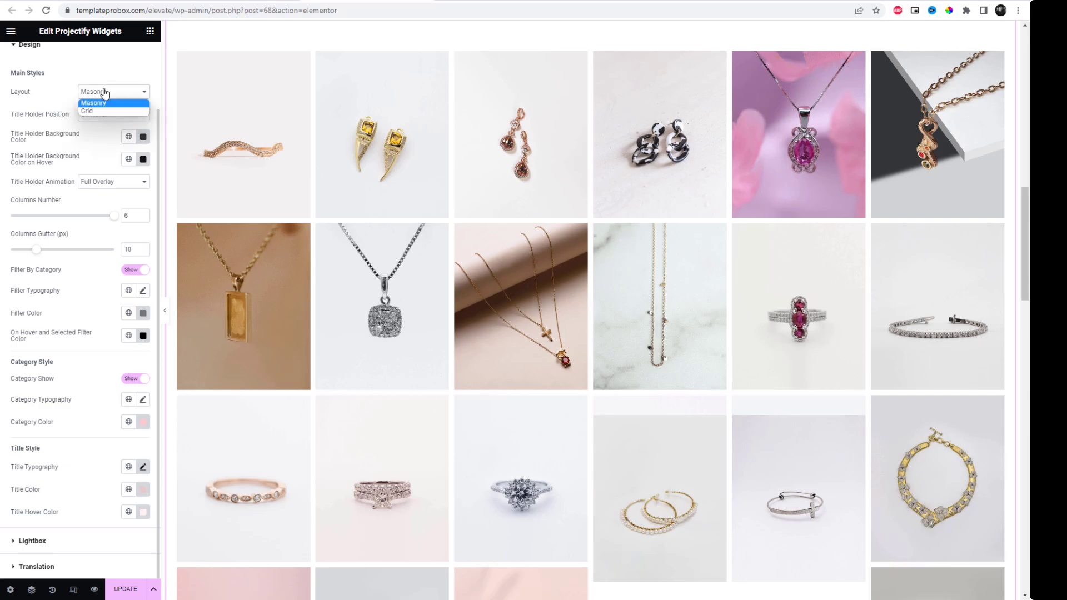
{"action": "left_click", "coordinate": [104, 111]}
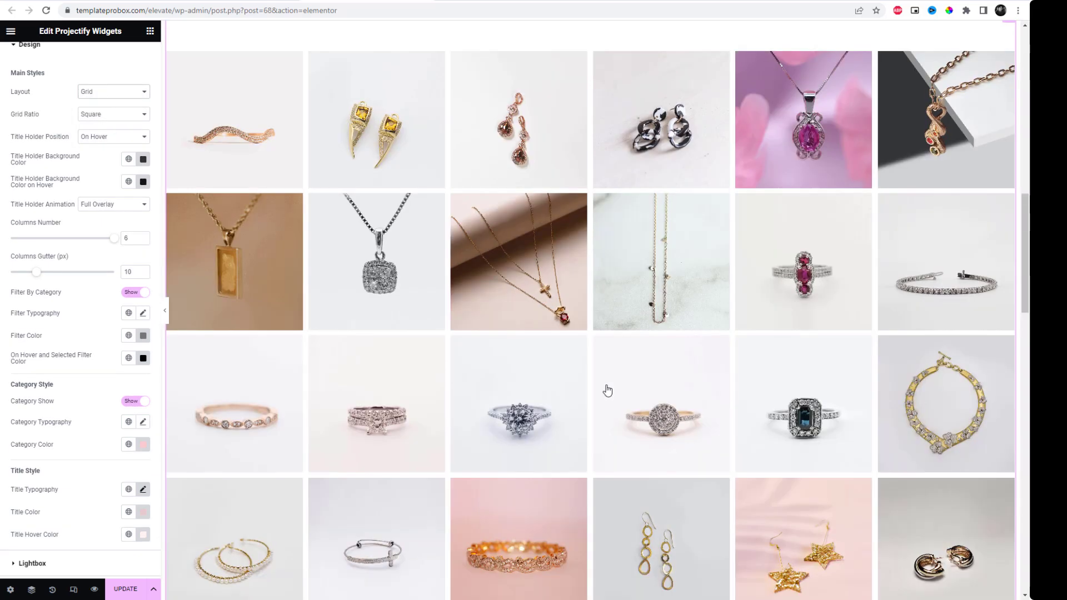
{"action": "scroll", "coordinate": [606, 391], "scroll_direction": "up", "scroll_amount": 3}
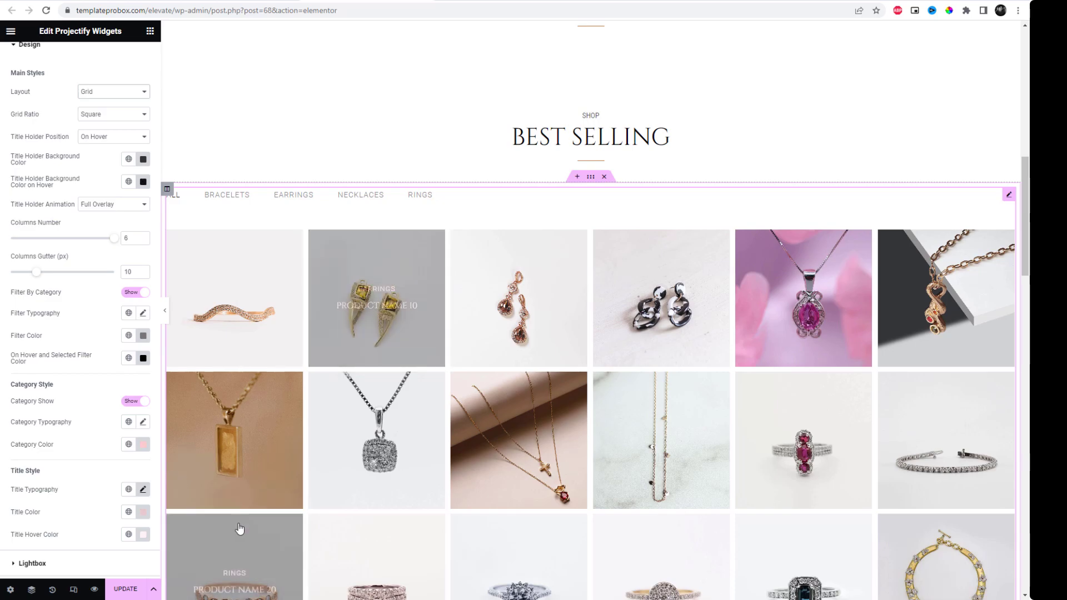
{"action": "left_click", "coordinate": [129, 591]}
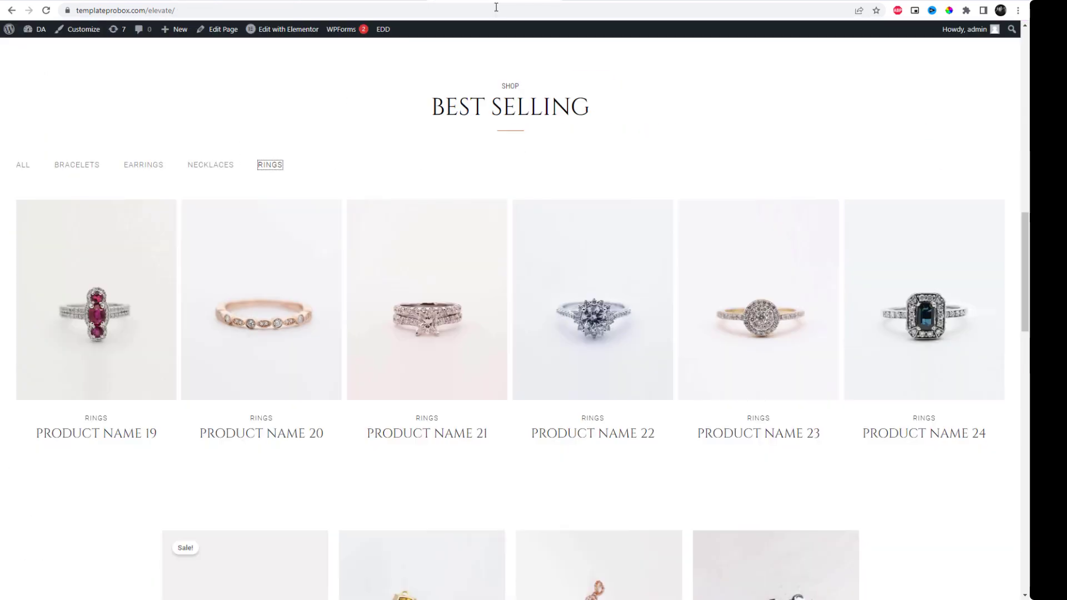
- Reload the live home page and test the square grid's Bracelets, Earrings, Necklaces and Rings filters
{"action": "left_click", "coordinate": [497, 7]}
{"action": "key", "text": "Return"}
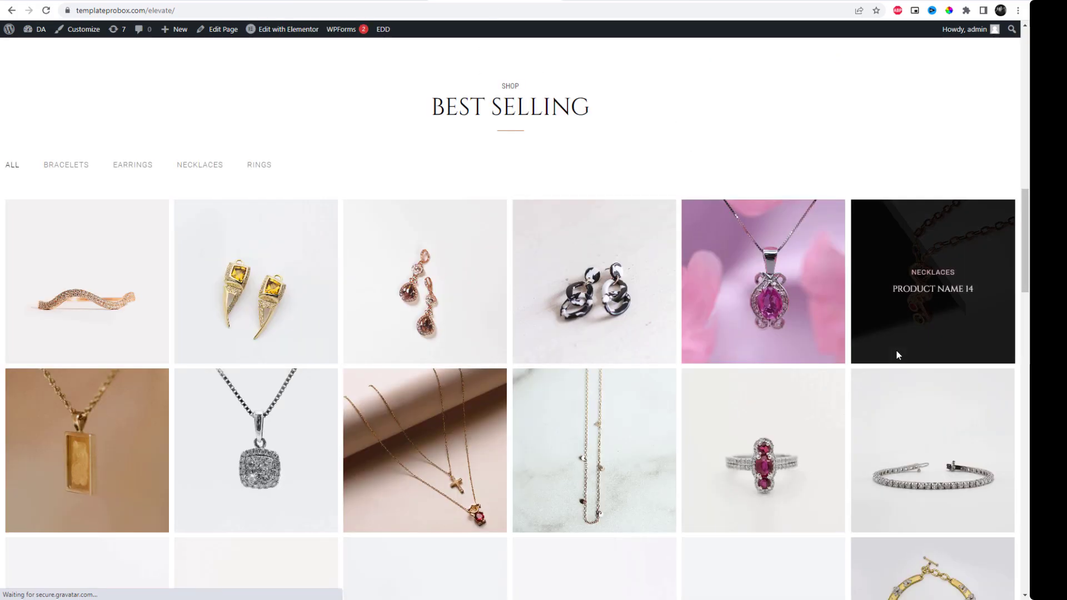
{"action": "scroll", "coordinate": [917, 362], "scroll_direction": "down", "scroll_amount": 3}
{"action": "scroll", "coordinate": [915, 363], "scroll_direction": "up", "scroll_amount": 2}
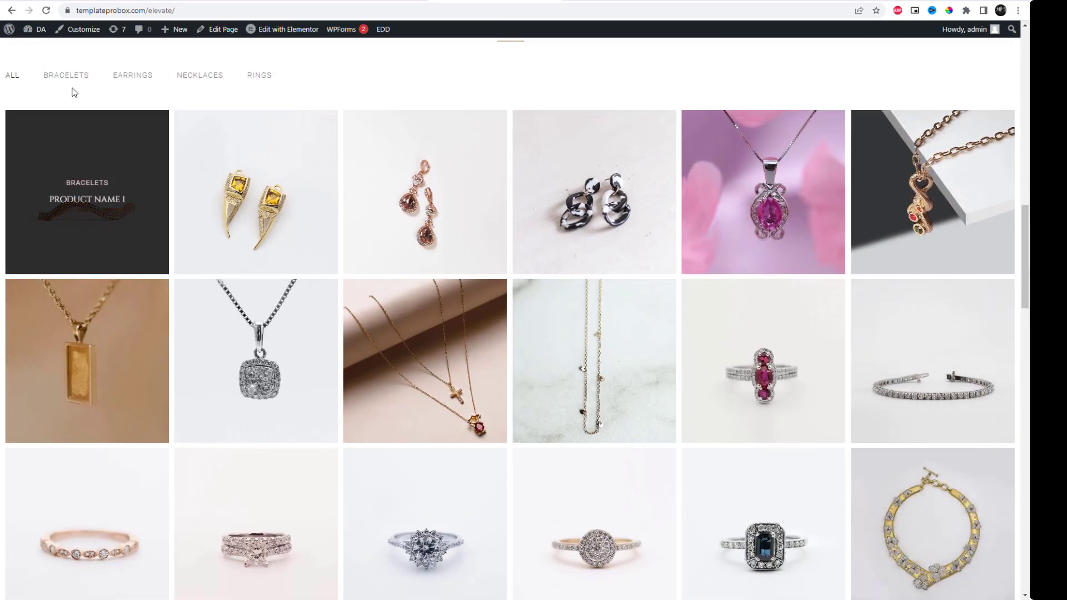
{"action": "left_click", "coordinate": [69, 76]}
{"action": "left_click", "coordinate": [136, 76]}
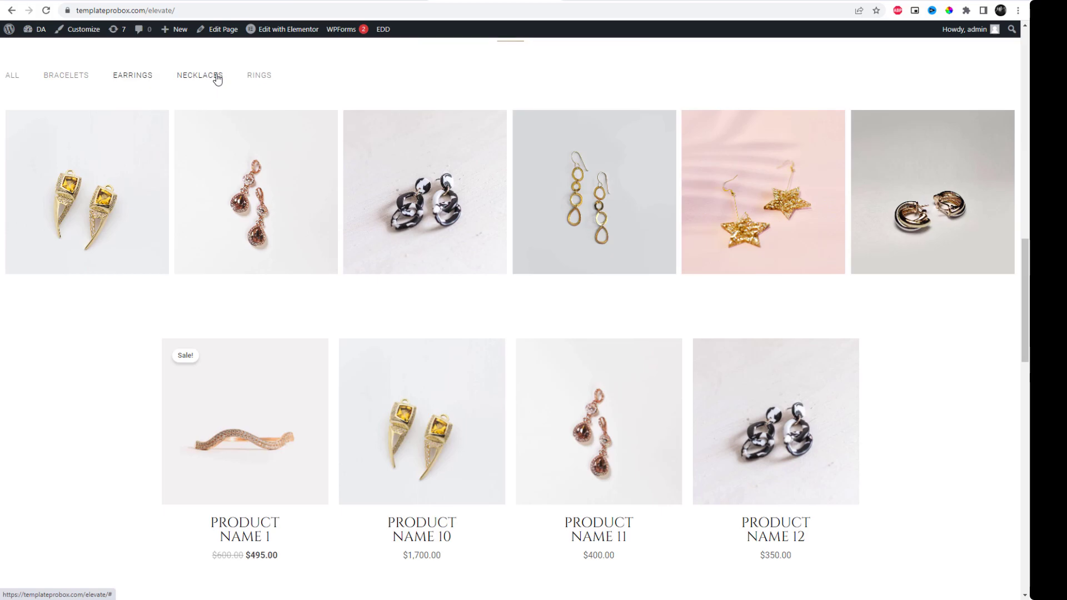
{"action": "left_click", "coordinate": [212, 78]}
{"action": "left_click", "coordinate": [259, 77]}
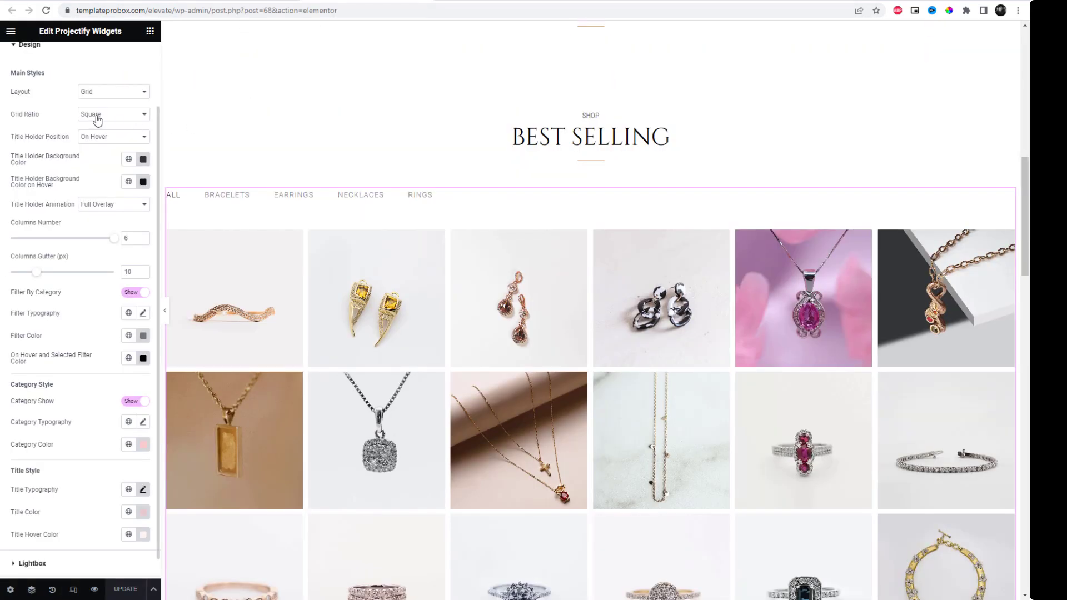
- Set the grid's title holder position to Inside and its columns number to 4, and save the page
{"action": "left_click", "coordinate": [97, 119]}
{"action": "left_click", "coordinate": [98, 119]}
{"action": "left_click", "coordinate": [104, 141]}
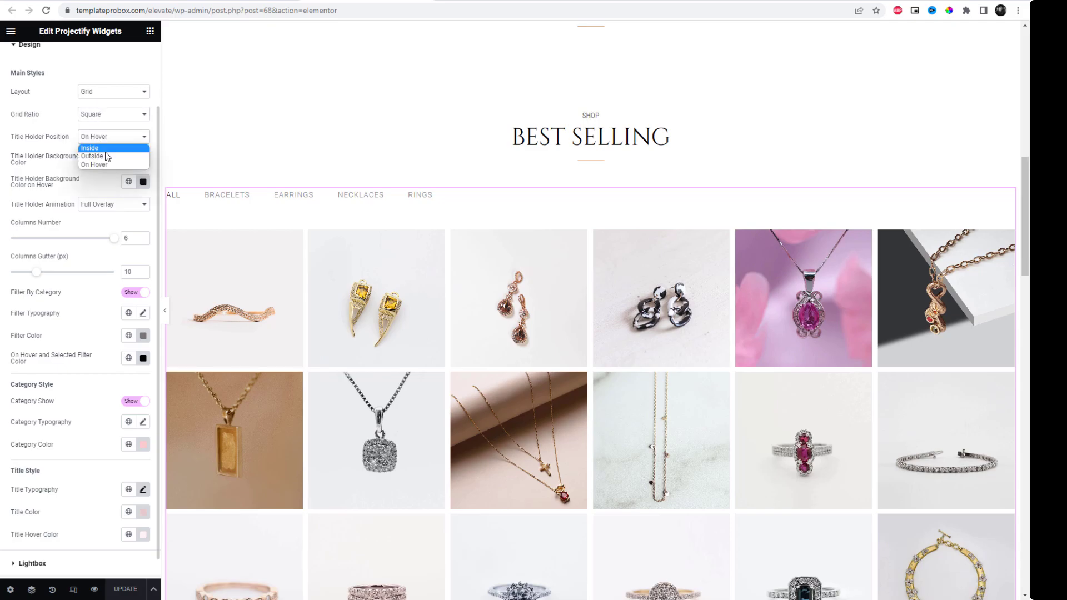
{"action": "left_click", "coordinate": [107, 148]}
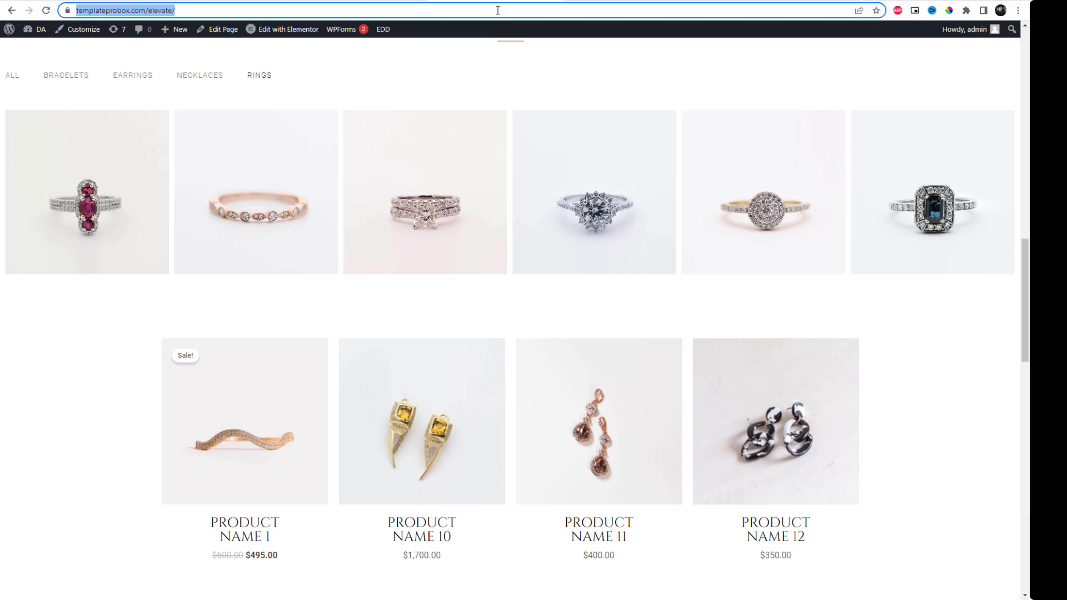
- Reload the live page and test the four-column grid's Earrings, Necklaces and Rings filters
{"action": "key", "text": "Return"}
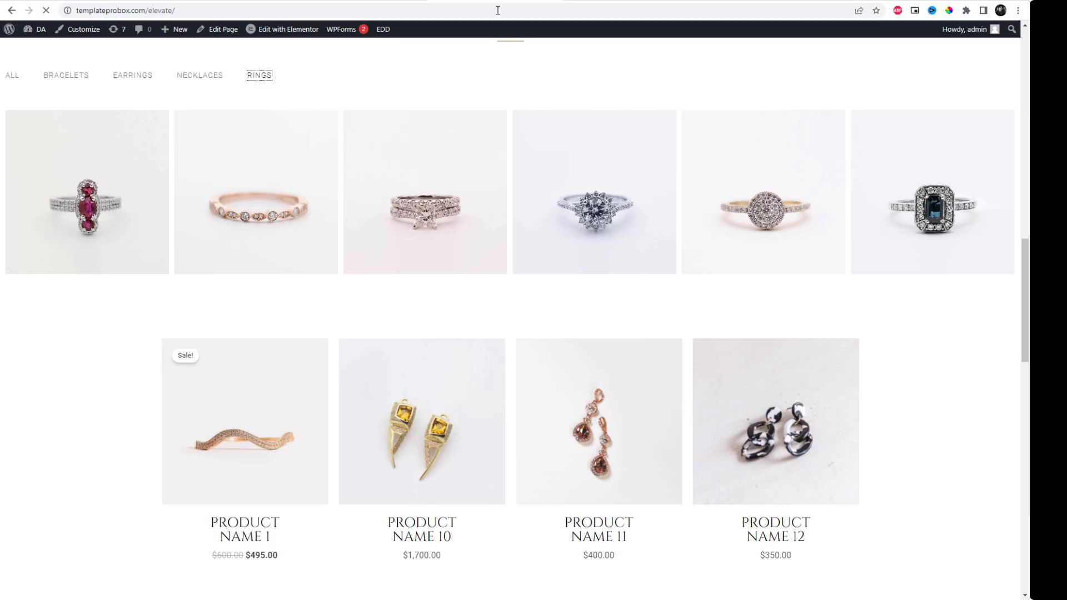
{"action": "mouse_move", "coordinate": [838, 373]}
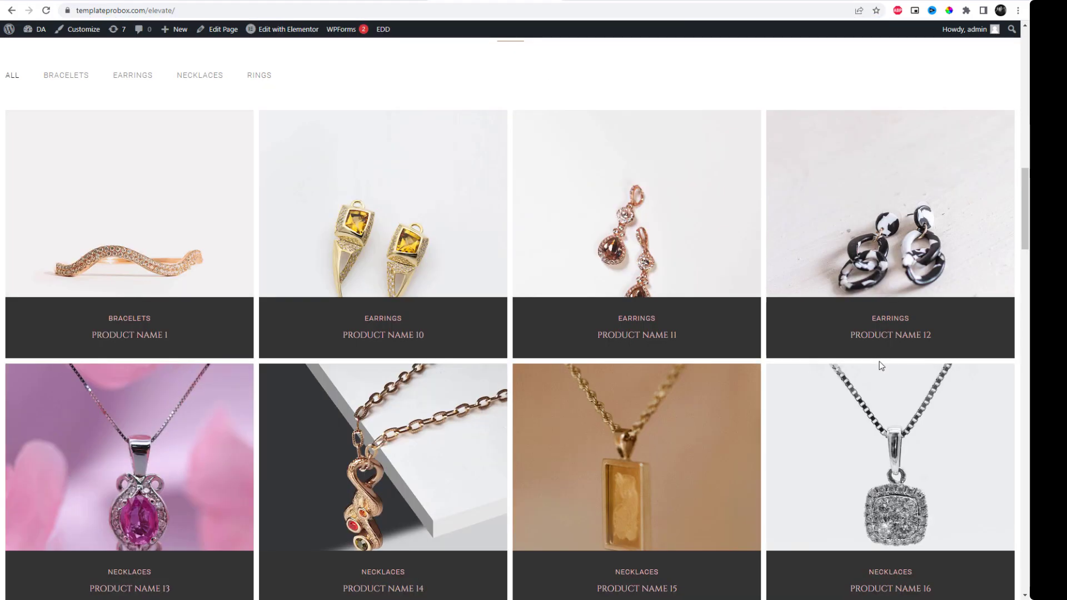
{"action": "left_click", "coordinate": [126, 78]}
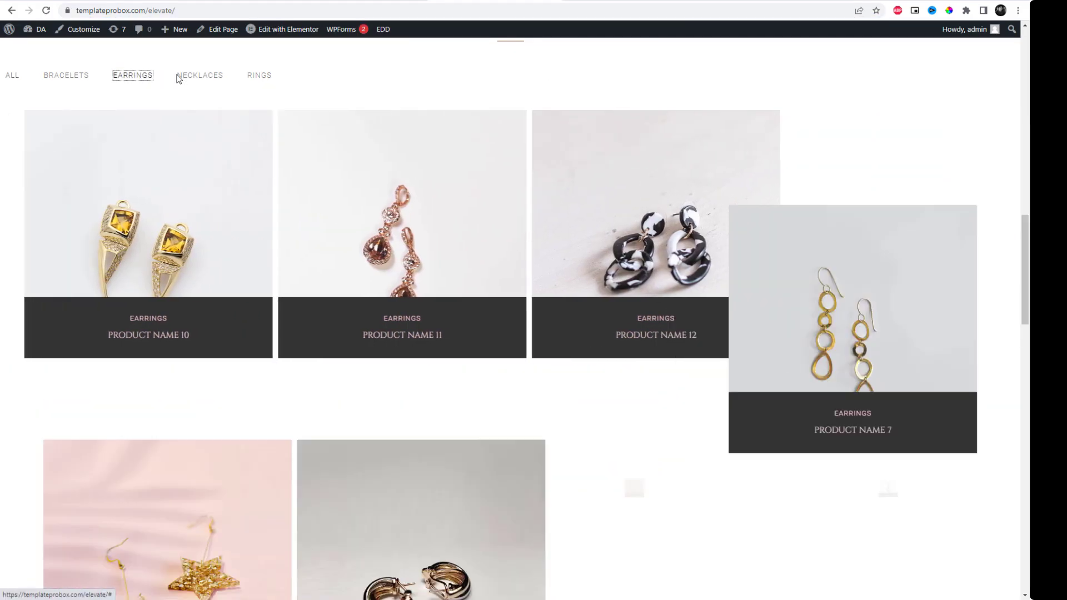
{"action": "left_click", "coordinate": [198, 76]}
{"action": "left_click", "coordinate": [271, 77]}
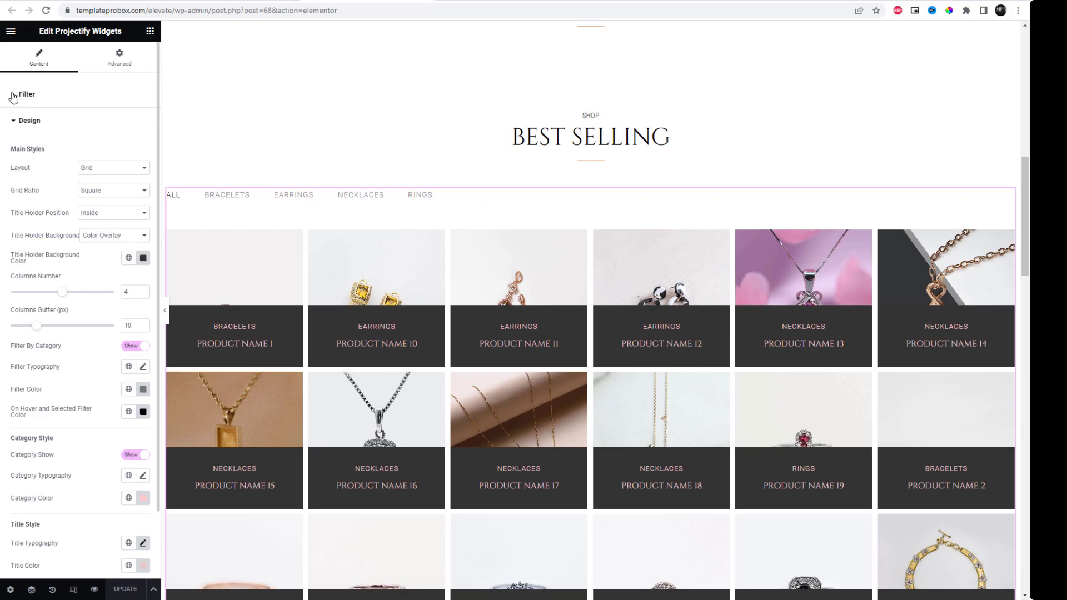
- Try the Carousel Full Beta layout on the Best Selling widget and view it in the preview
{"action": "left_click", "coordinate": [17, 95]}
{"action": "left_click", "coordinate": [128, 138]}
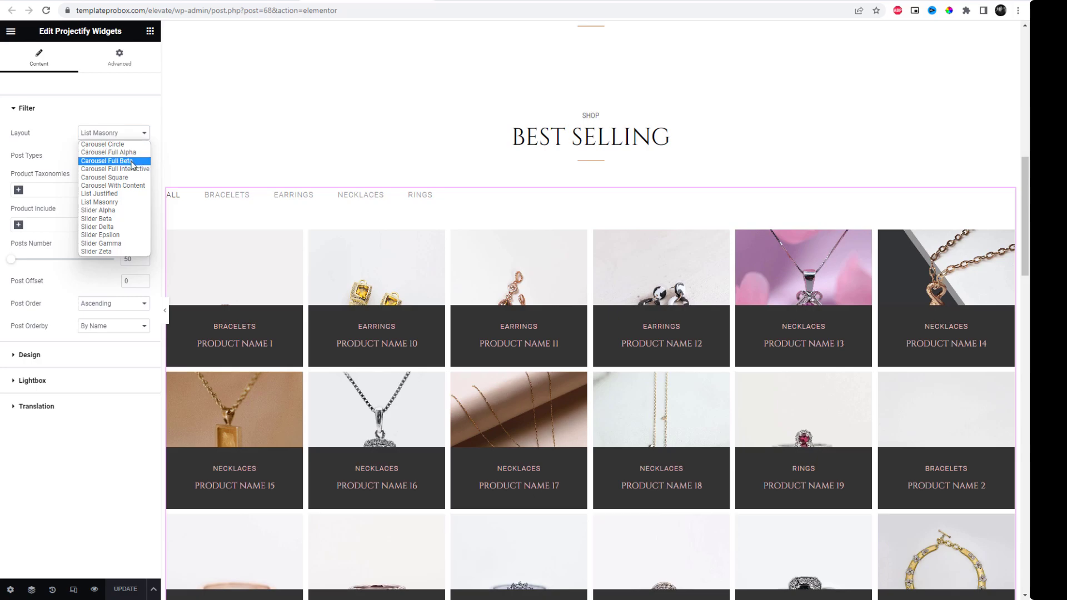
{"action": "left_click", "coordinate": [132, 161]}
{"action": "scroll", "coordinate": [820, 276], "scroll_direction": "down", "scroll_amount": 3}
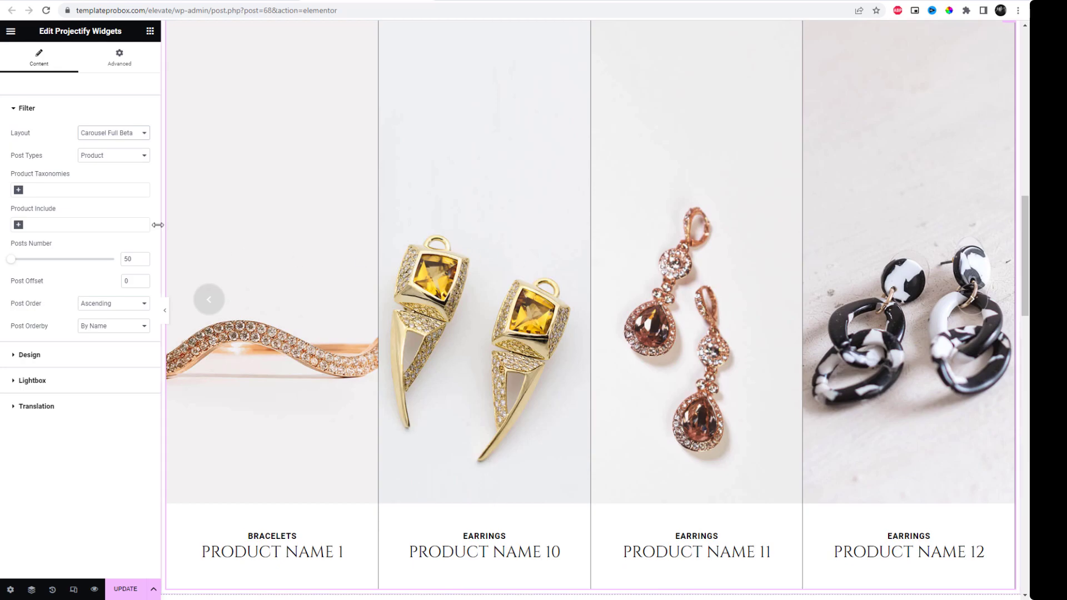
- Switch the Best Selling widget's layout to Carousel Full Interactive and view it in the preview
{"action": "left_click", "coordinate": [110, 137]}
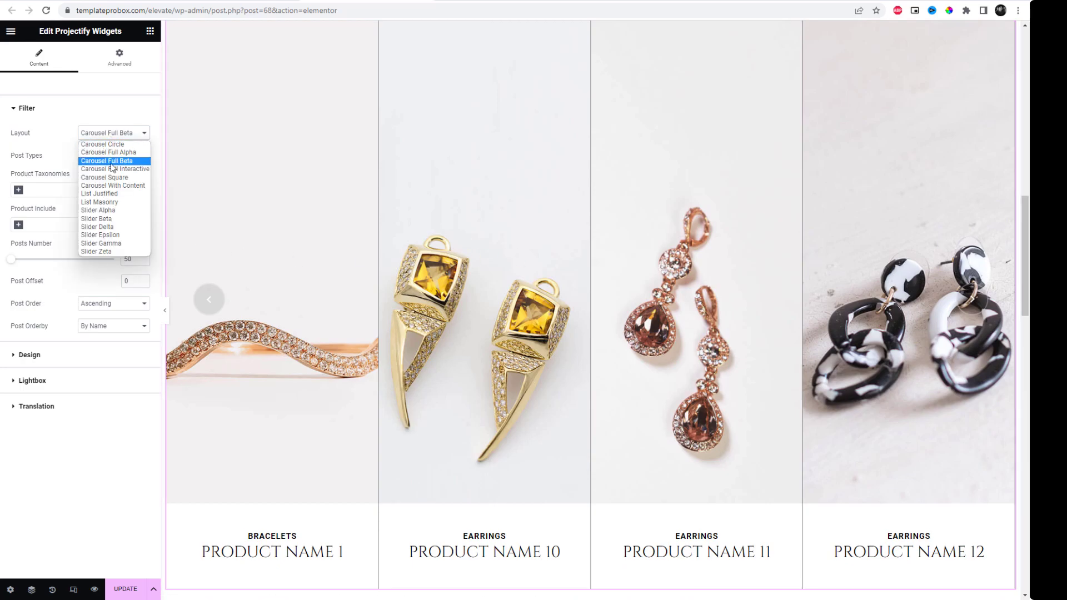
{"action": "left_click", "coordinate": [112, 169]}
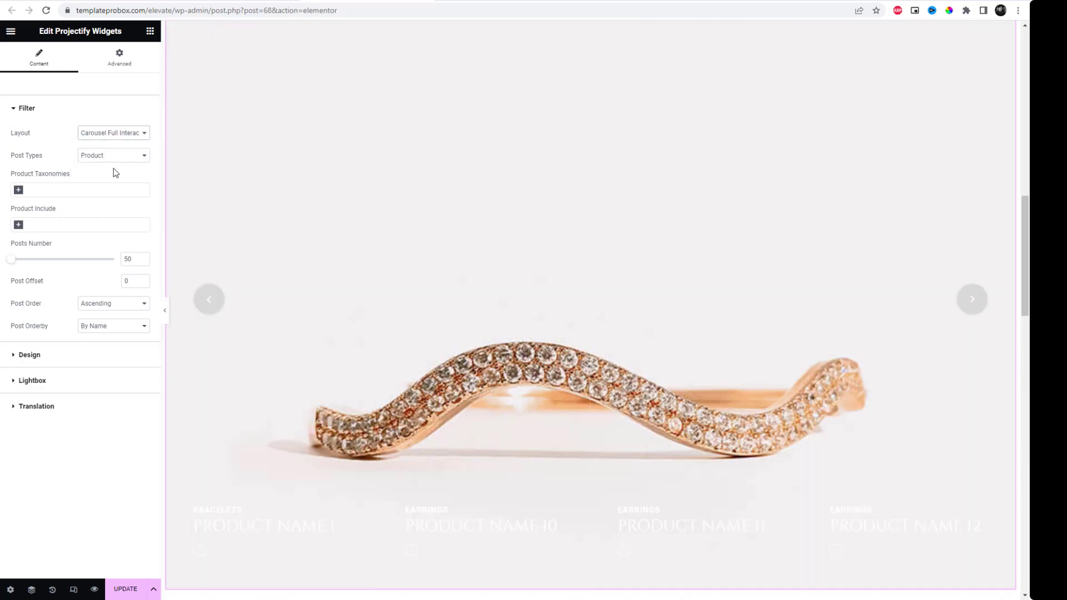
{"action": "scroll", "coordinate": [548, 371], "scroll_direction": "down", "scroll_amount": 2}
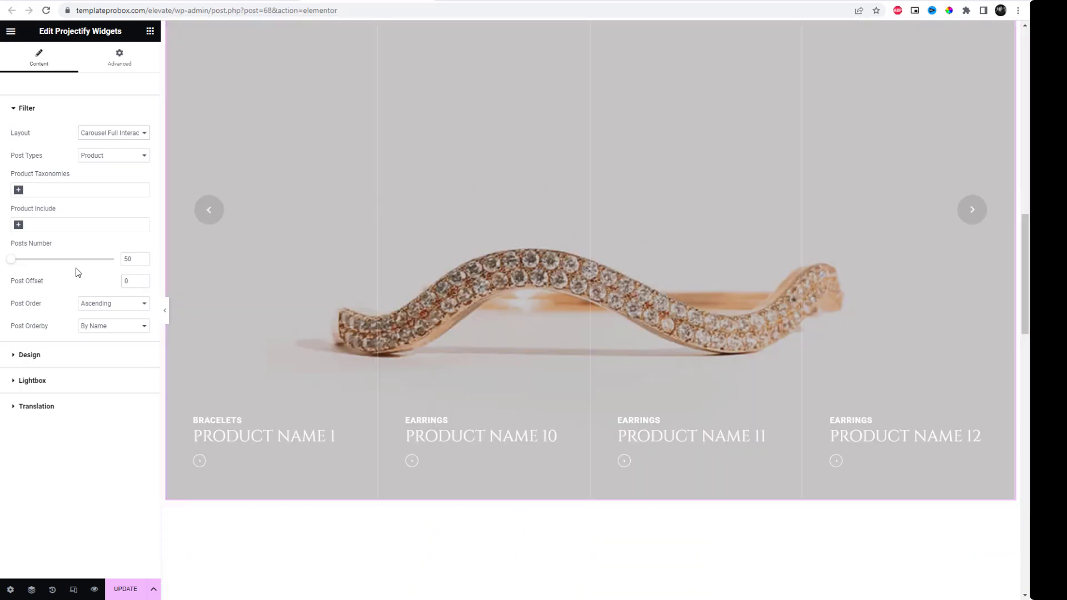
- Set the interactive carousel's title color to a dark maroon in its design settings
{"action": "left_click", "coordinate": [57, 356]}
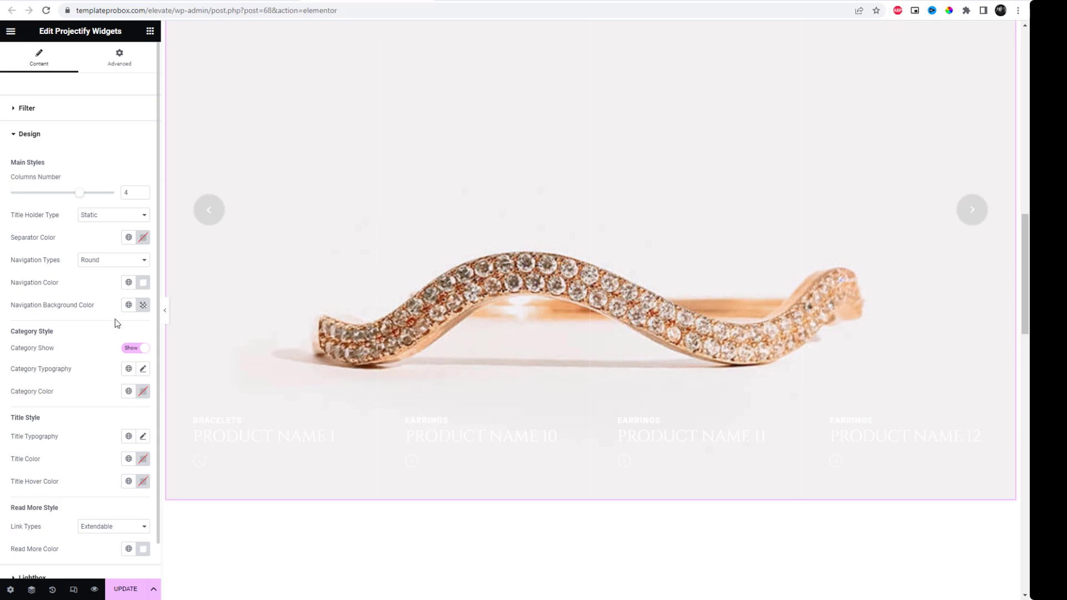
{"action": "scroll", "coordinate": [116, 322], "scroll_direction": "down", "scroll_amount": 1}
{"action": "left_click", "coordinate": [143, 423]}
{"action": "left_click_drag", "start_coordinate": [143, 545], "coordinate": [173, 520]}
{"action": "left_click", "coordinate": [75, 414]}
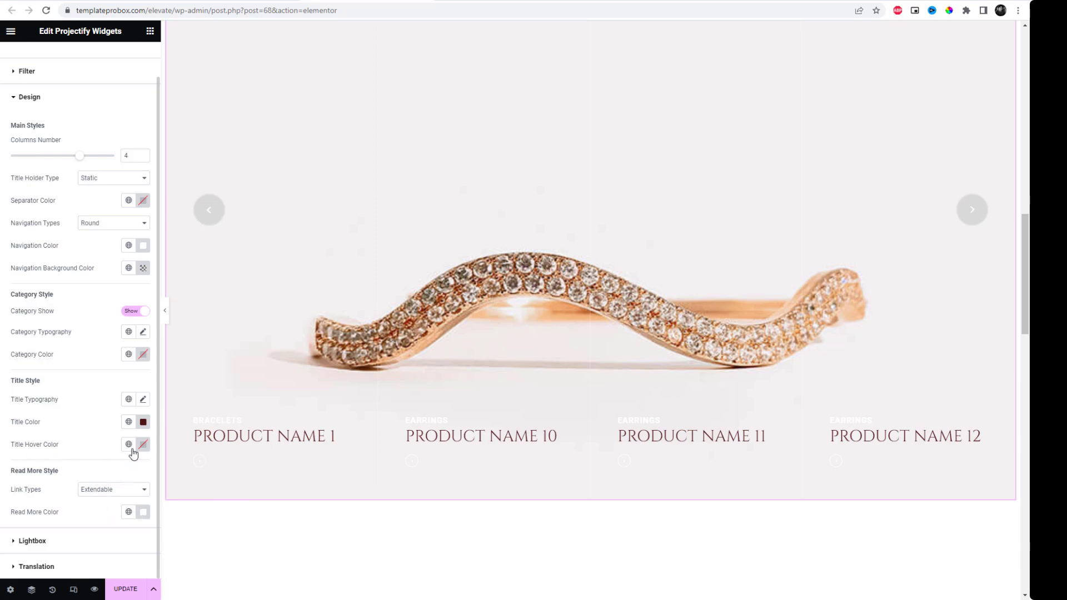
- Set the interactive carousel's category color to dark red and its Read More color to dark maroon (#4B1111)
{"action": "left_click", "coordinate": [144, 354]}
{"action": "left_click", "coordinate": [164, 441]}
{"action": "left_click", "coordinate": [110, 378]}
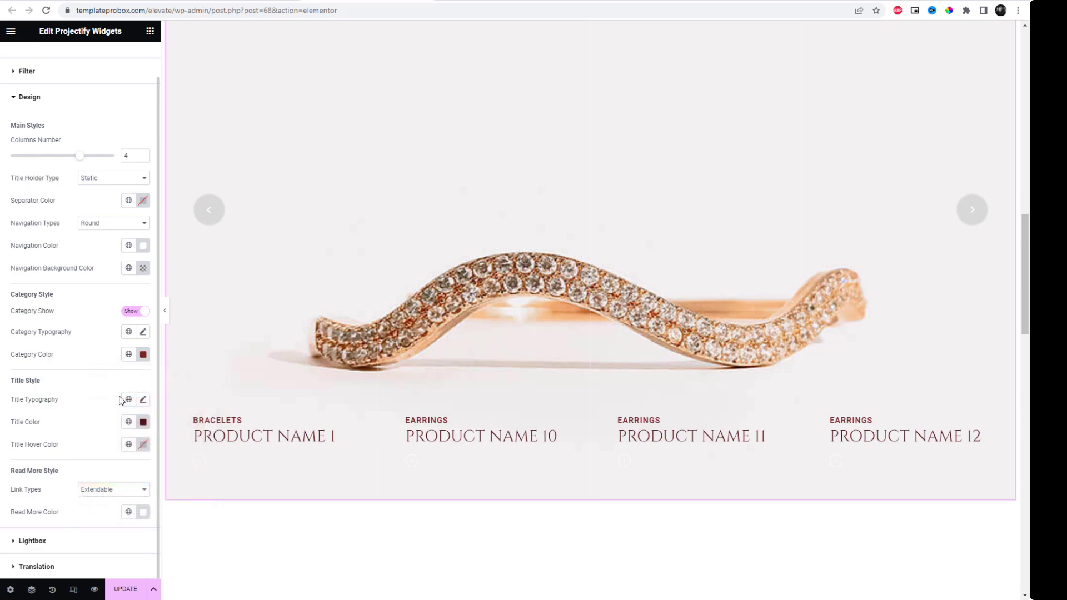
{"action": "left_click", "coordinate": [144, 516]}
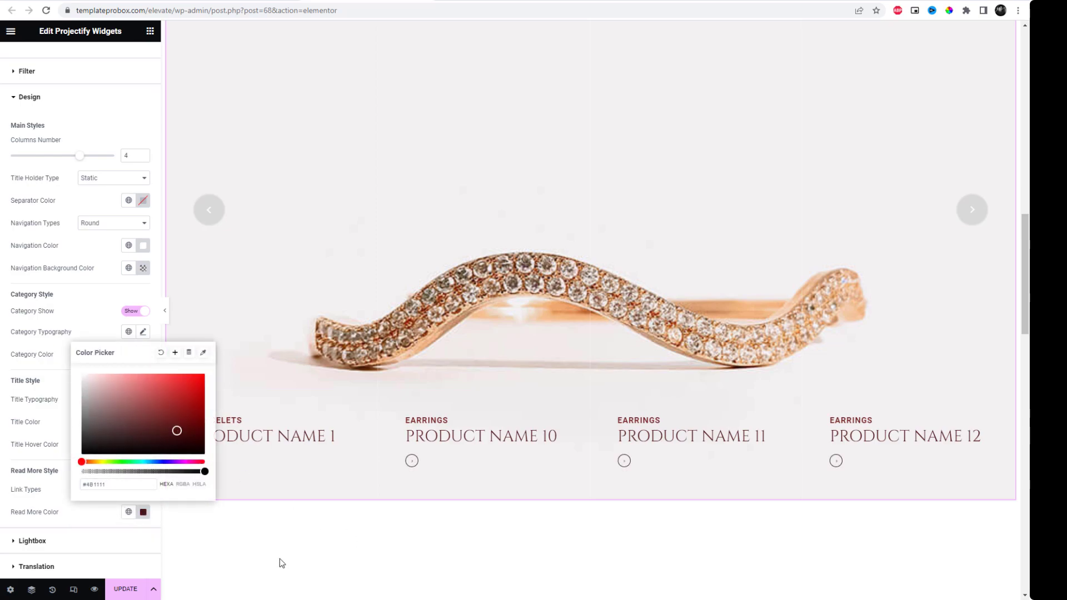
- Save the page and check the recolored interactive carousel on the live home page
{"action": "left_click", "coordinate": [123, 588]}
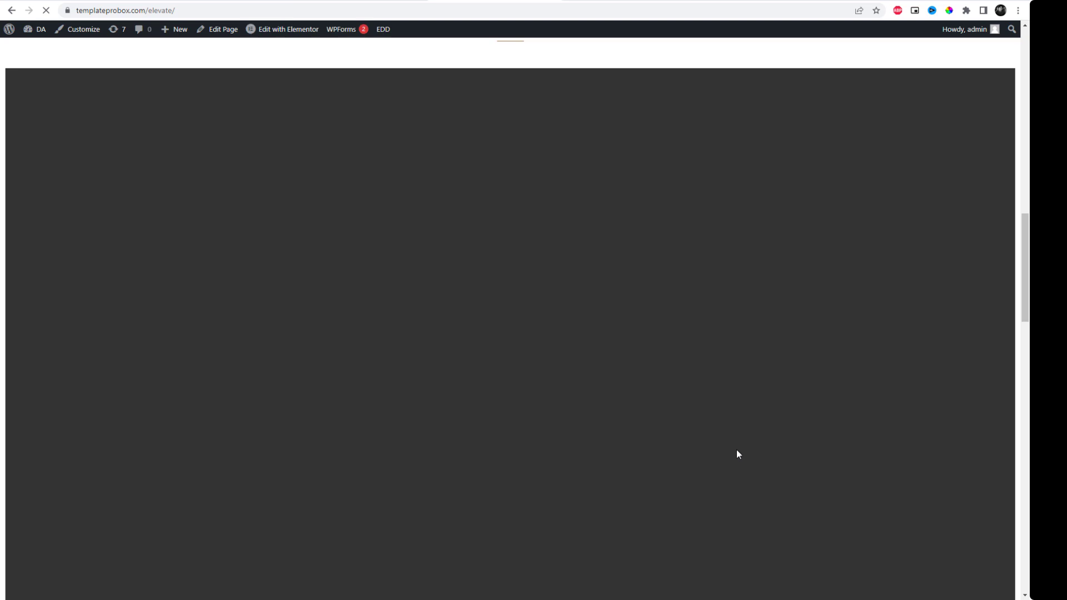
{"action": "scroll", "coordinate": [923, 377], "scroll_direction": "down", "scroll_amount": 3}
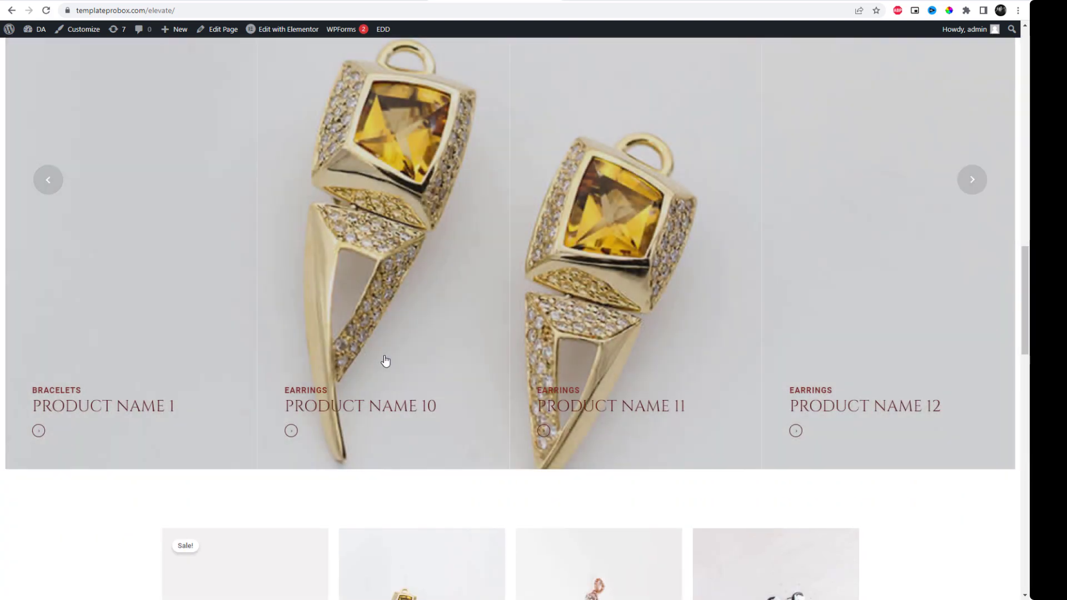
{"action": "scroll", "coordinate": [1028, 332], "scroll_direction": "up", "scroll_amount": 2}
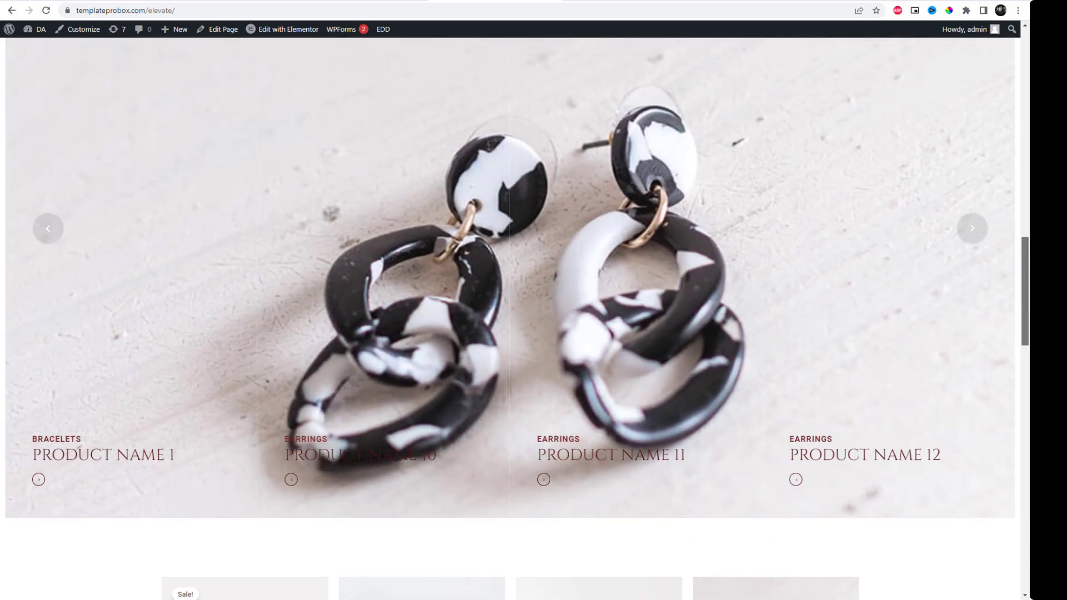
{"action": "left_click_drag", "start_coordinate": [1025, 308], "coordinate": [1026, 310]}
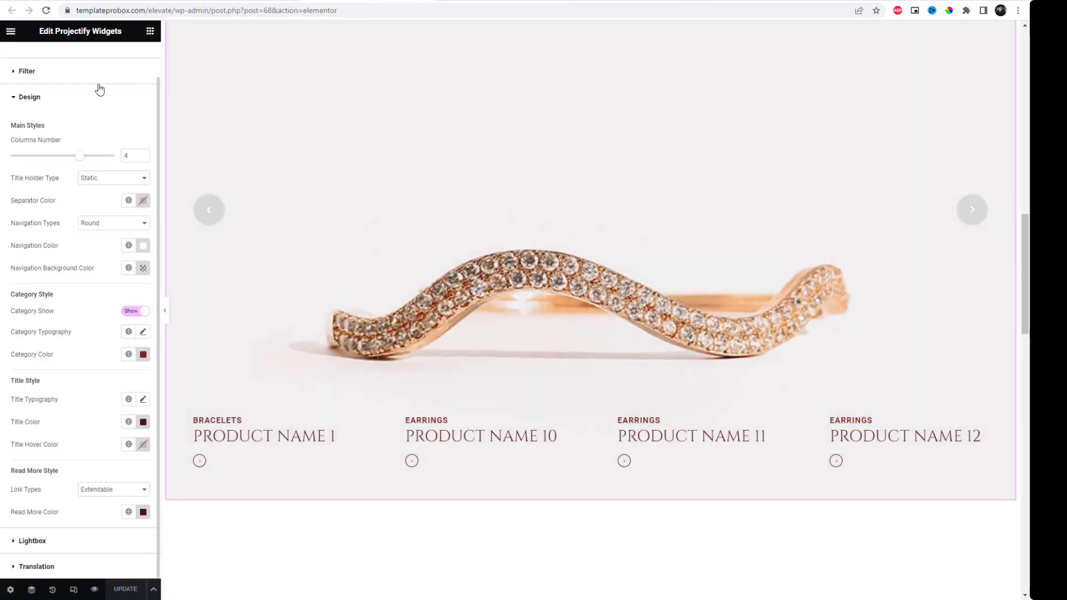
- Switch the Best Selling widget's layout back to Carousel Full Beta
{"action": "left_click", "coordinate": [99, 96]}
{"action": "left_click", "coordinate": [88, 112]}
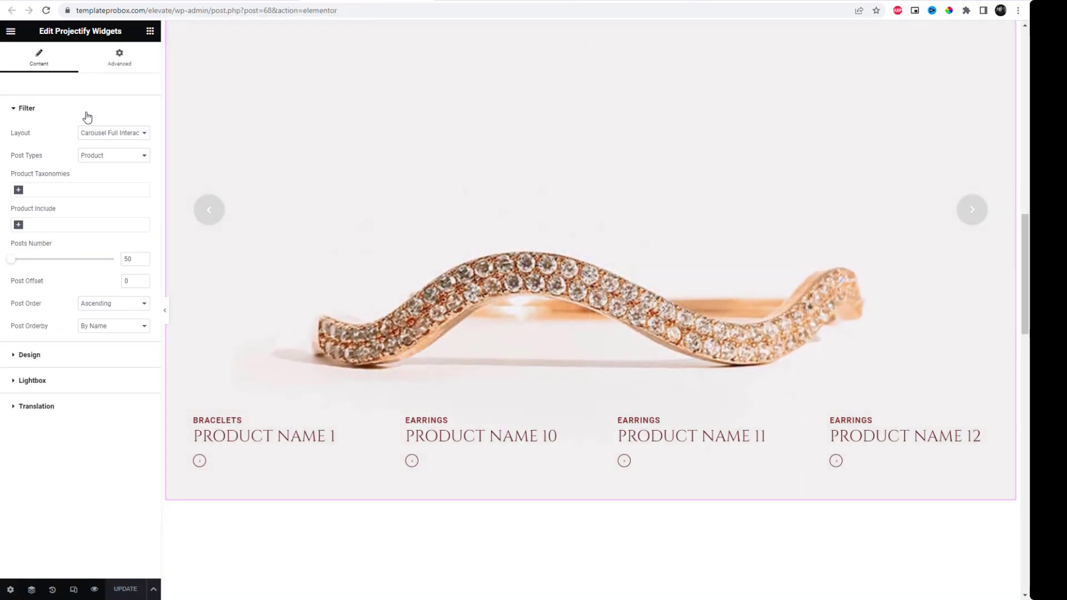
{"action": "left_click", "coordinate": [139, 133]}
{"action": "left_click", "coordinate": [109, 161]}
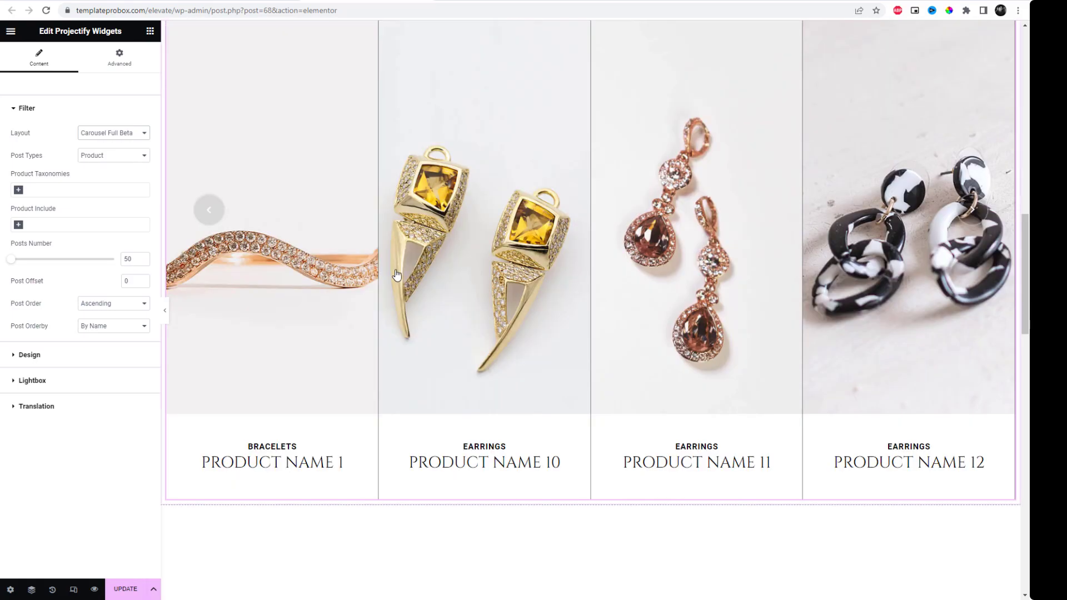
- Enable autoplay for the carousel in its design settings
{"action": "left_click", "coordinate": [83, 362]}
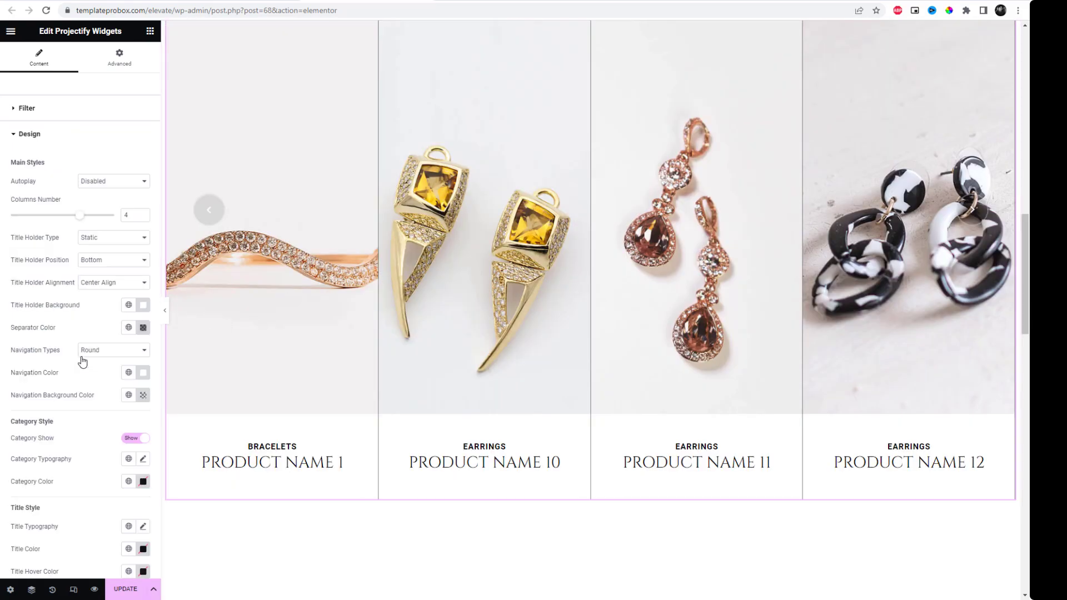
{"action": "left_click", "coordinate": [118, 183]}
{"action": "left_click", "coordinate": [116, 190]}
{"action": "left_click", "coordinate": [122, 188]}
{"action": "left_click", "coordinate": [117, 190]}
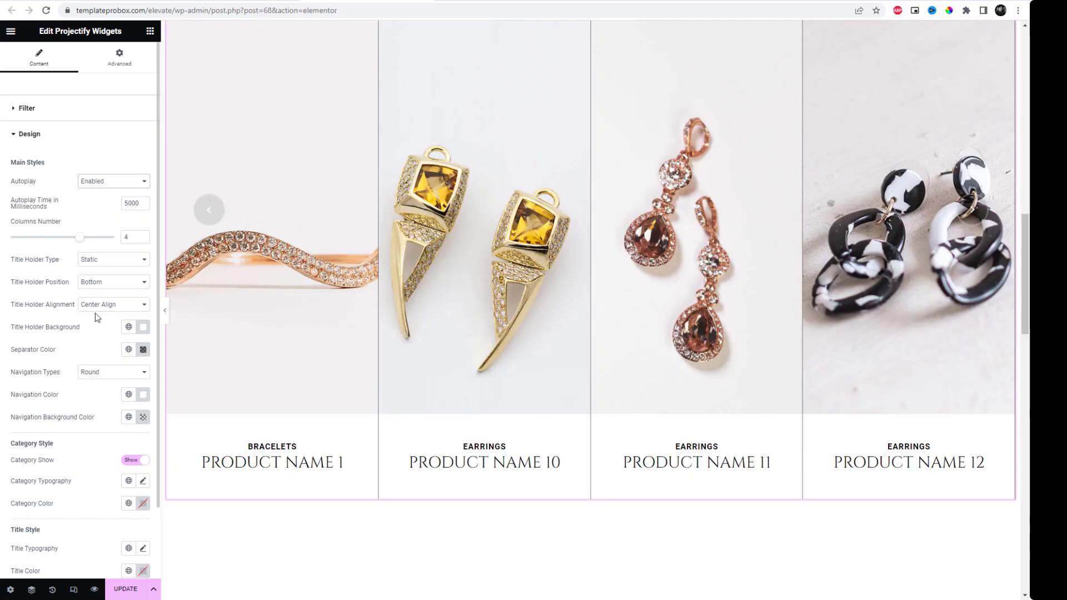
- Try the Middle title holder position, set it to Top instead, and check the carousel in the preview
{"action": "left_click", "coordinate": [112, 261]}
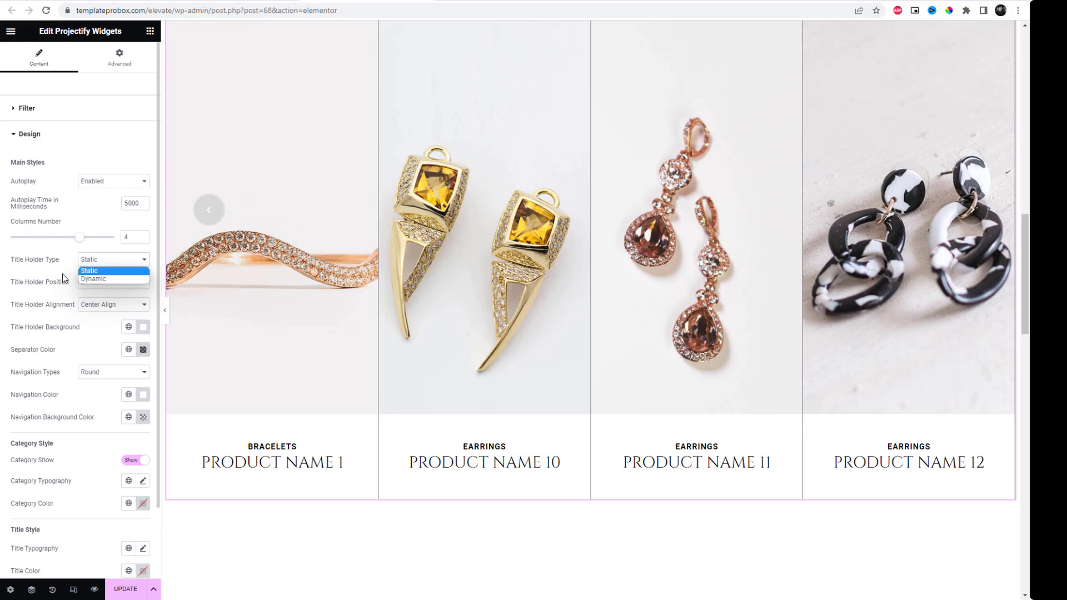
{"action": "left_click", "coordinate": [62, 273]}
{"action": "left_click", "coordinate": [111, 283]}
{"action": "left_click", "coordinate": [109, 301]}
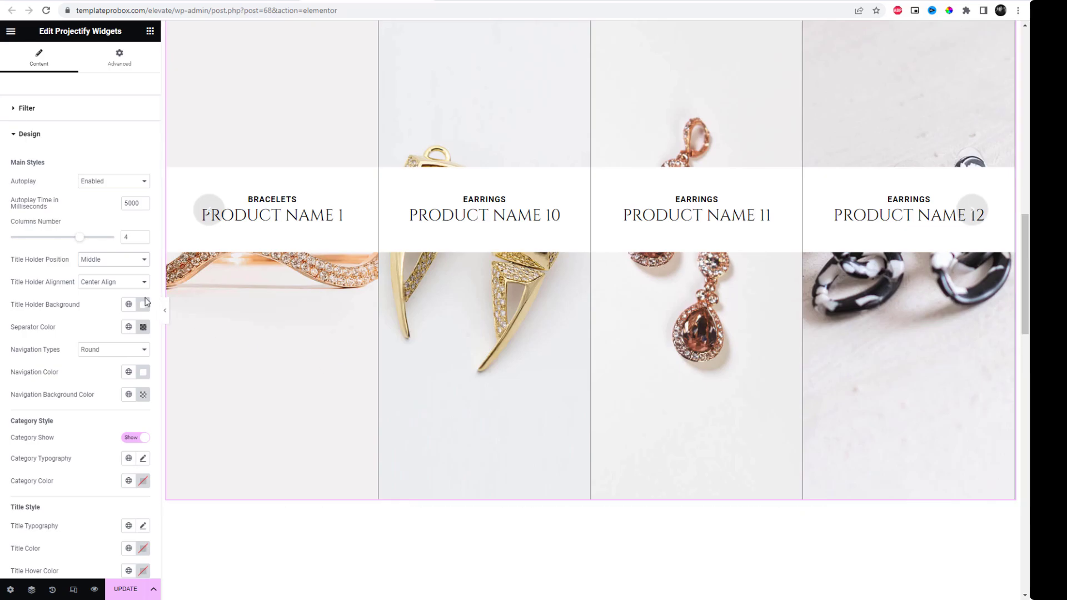
{"action": "left_click", "coordinate": [121, 265]}
{"action": "left_click", "coordinate": [121, 272]}
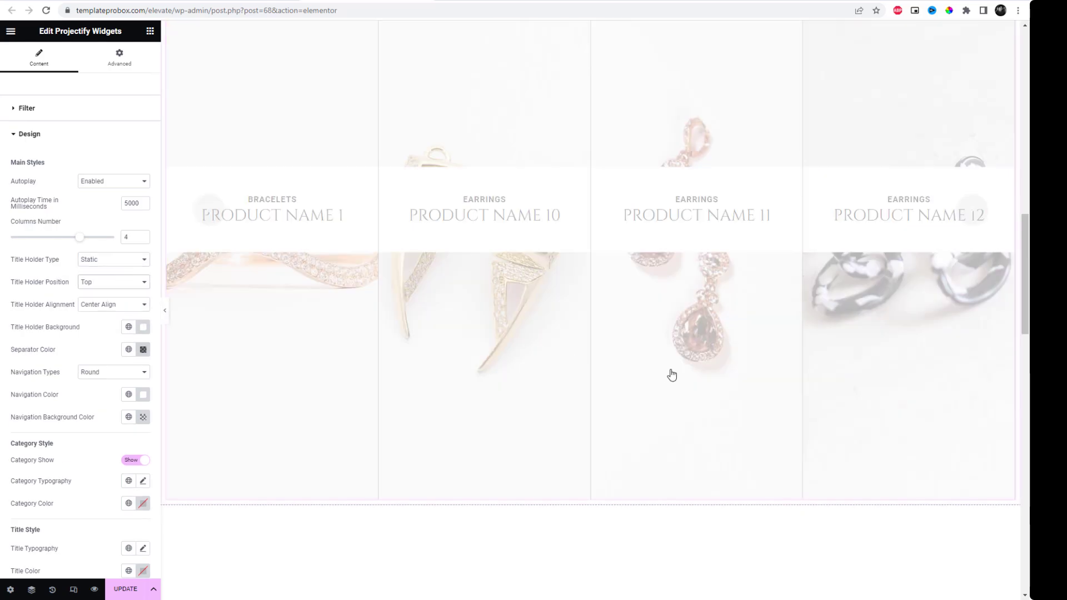
{"action": "scroll", "coordinate": [672, 375], "scroll_direction": "up", "scroll_amount": 3}
{"action": "scroll", "coordinate": [672, 376], "scroll_direction": "down", "scroll_amount": 2}
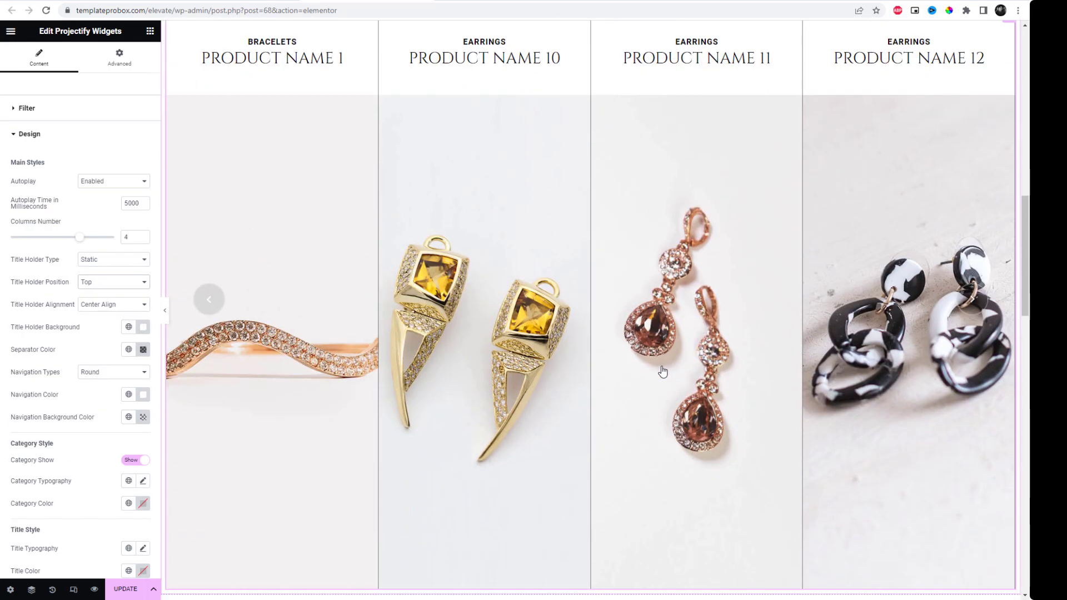
{"action": "scroll", "coordinate": [654, 369], "scroll_direction": "down", "scroll_amount": 2}
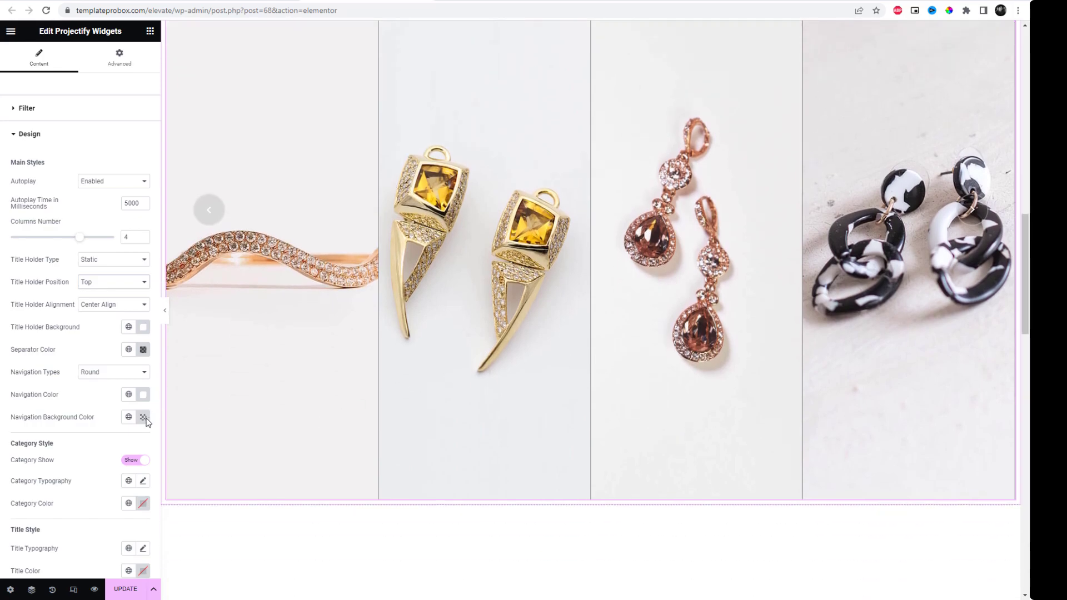
- Save the page, reload the live home page and view the autoplaying carousel with titles on top
{"action": "scroll", "coordinate": [131, 439], "scroll_direction": "down", "scroll_amount": 2}
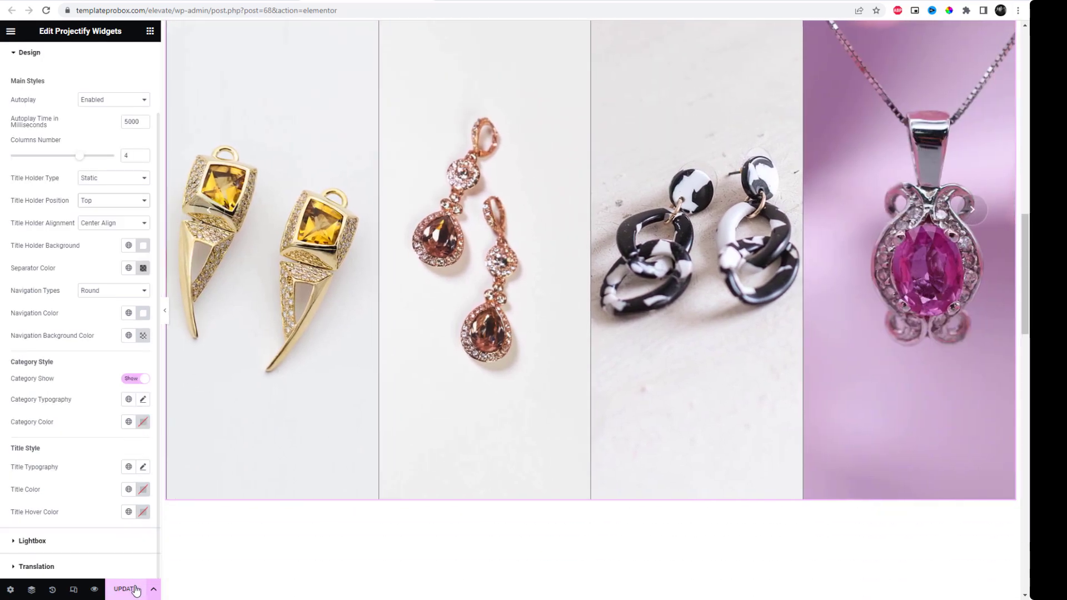
{"action": "left_click", "coordinate": [135, 590]}
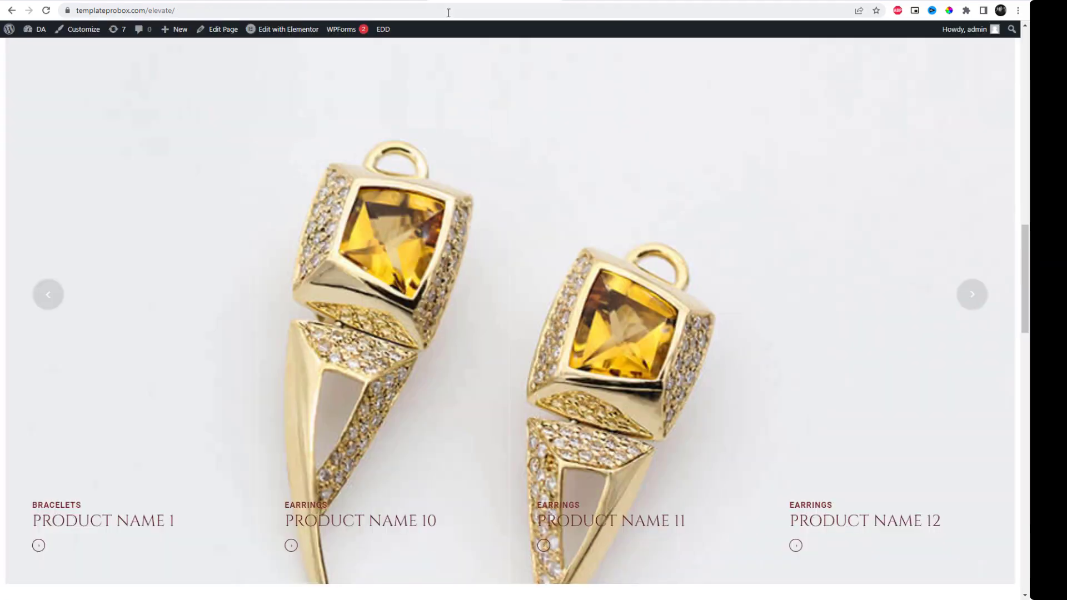
{"action": "left_click", "coordinate": [448, 12]}
{"action": "key", "text": "Return"}
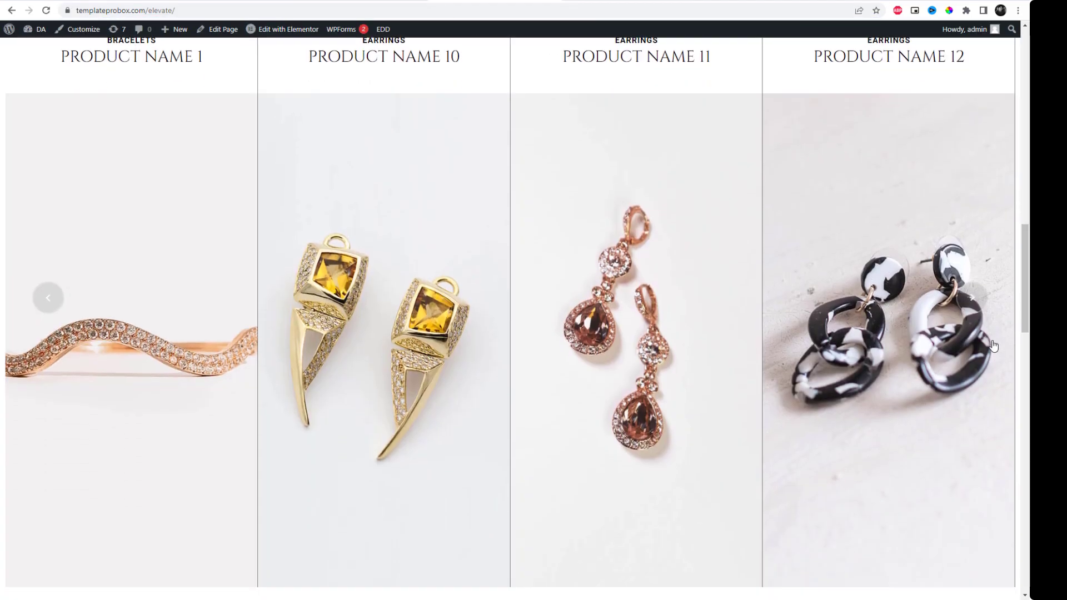
{"action": "left_click_drag", "start_coordinate": [1025, 297], "coordinate": [1025, 288]}
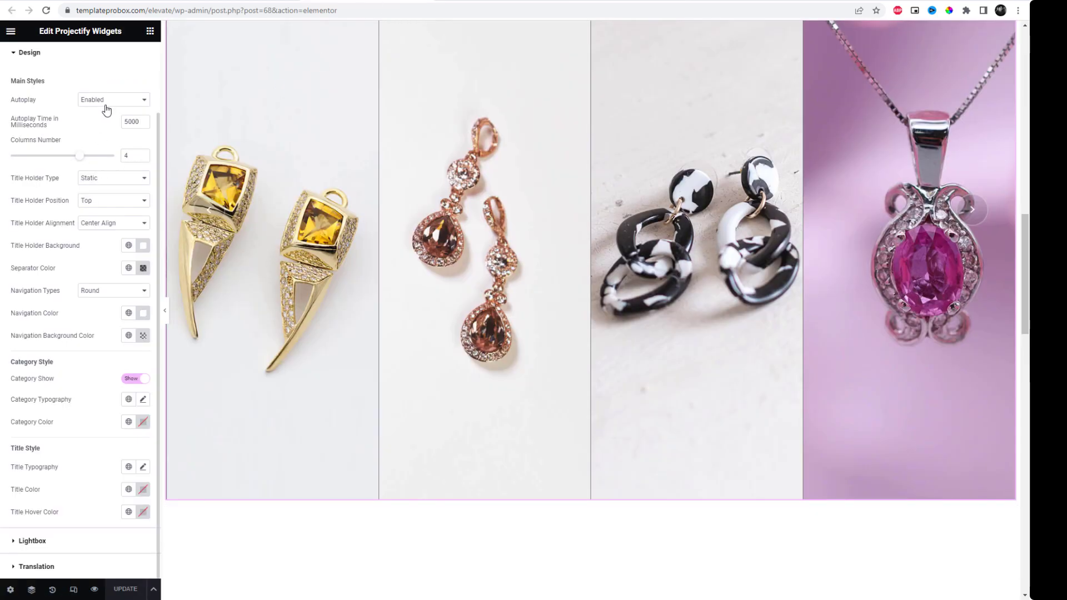
- Preview the Carousel Square layout on the Best Selling widget and change the layout to Carousel With Content
{"action": "left_click", "coordinate": [78, 113]}
{"action": "left_click", "coordinate": [105, 134]}
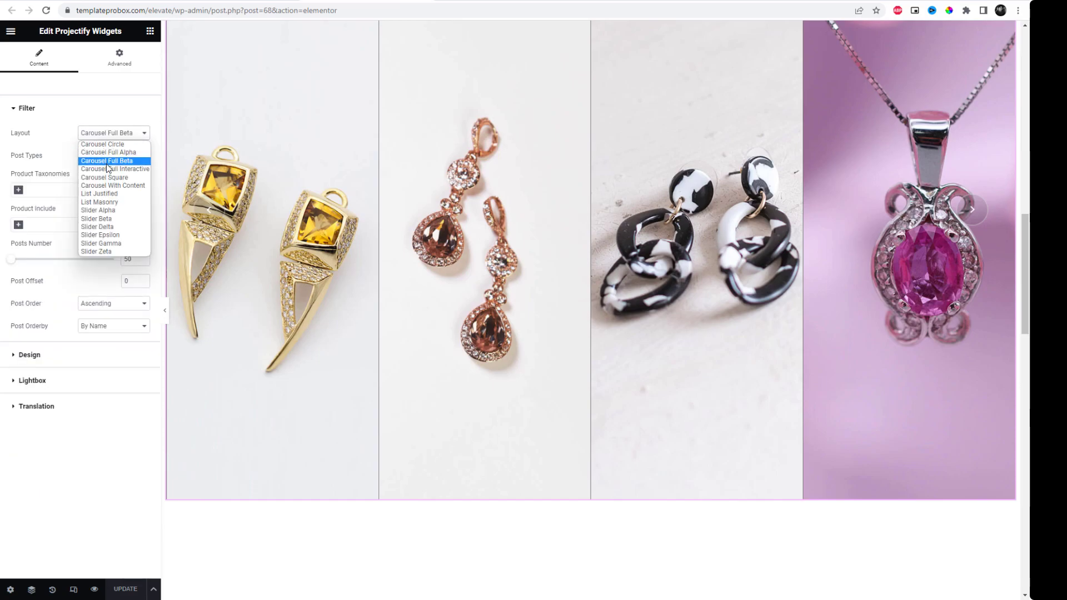
{"action": "left_click", "coordinate": [111, 178]}
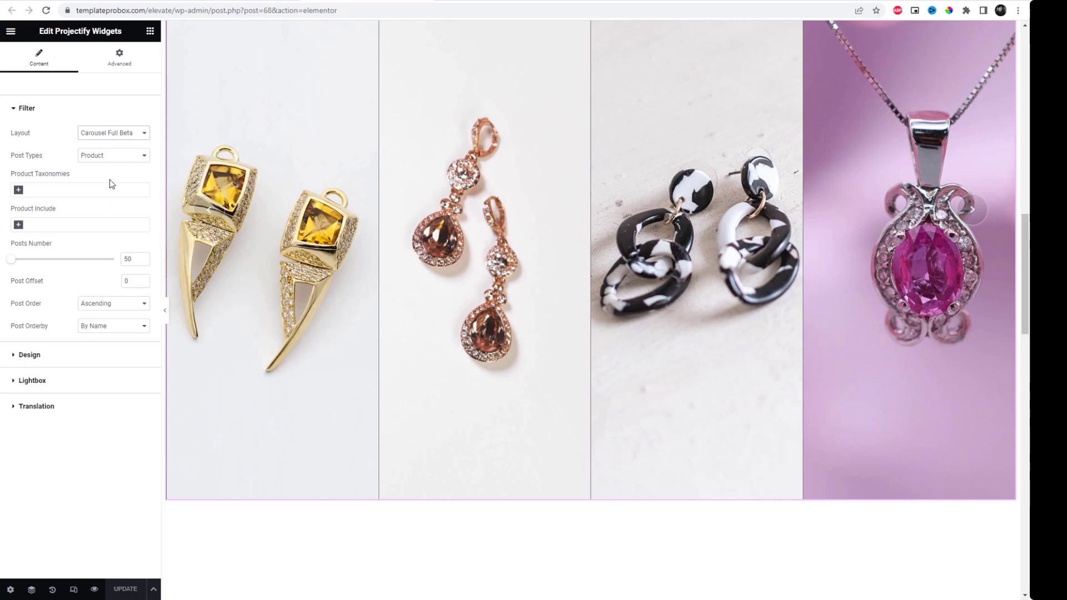
{"action": "scroll", "coordinate": [539, 336], "scroll_direction": "up", "scroll_amount": 2}
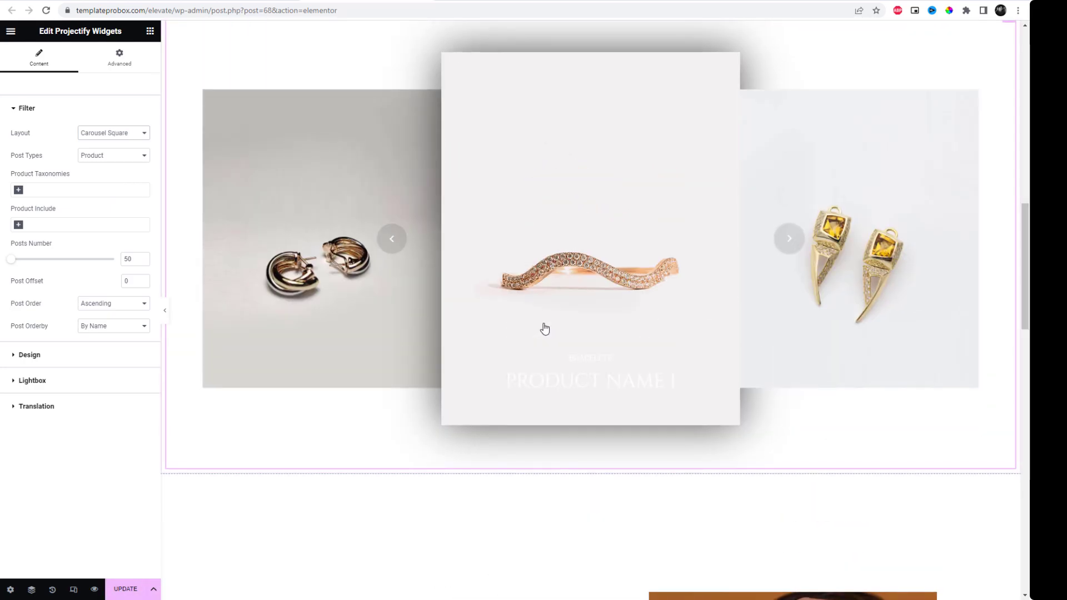
{"action": "left_click", "coordinate": [98, 141]}
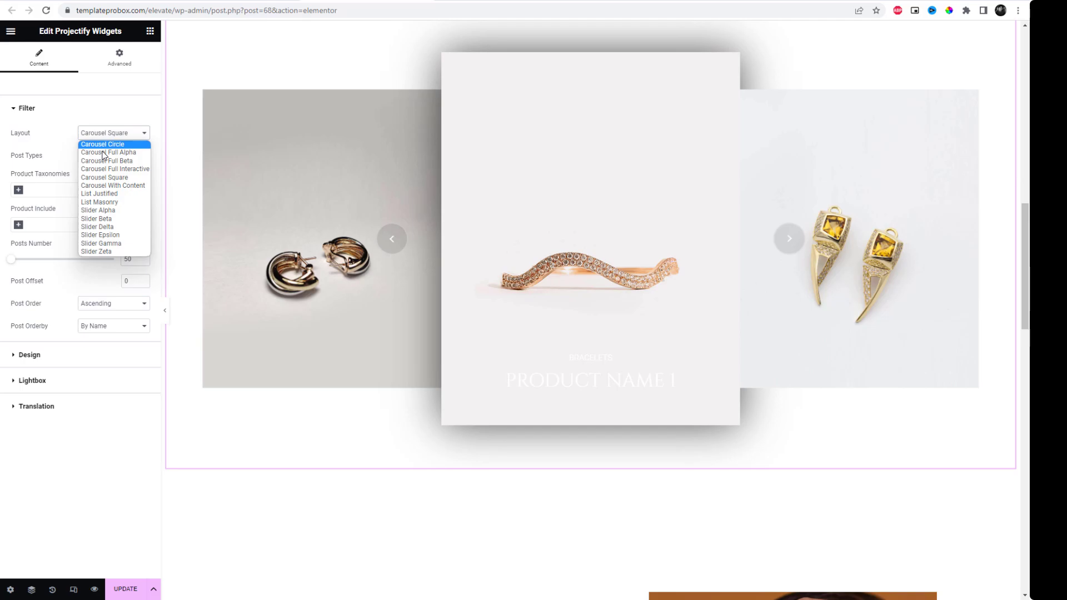
{"action": "left_click", "coordinate": [115, 192]}
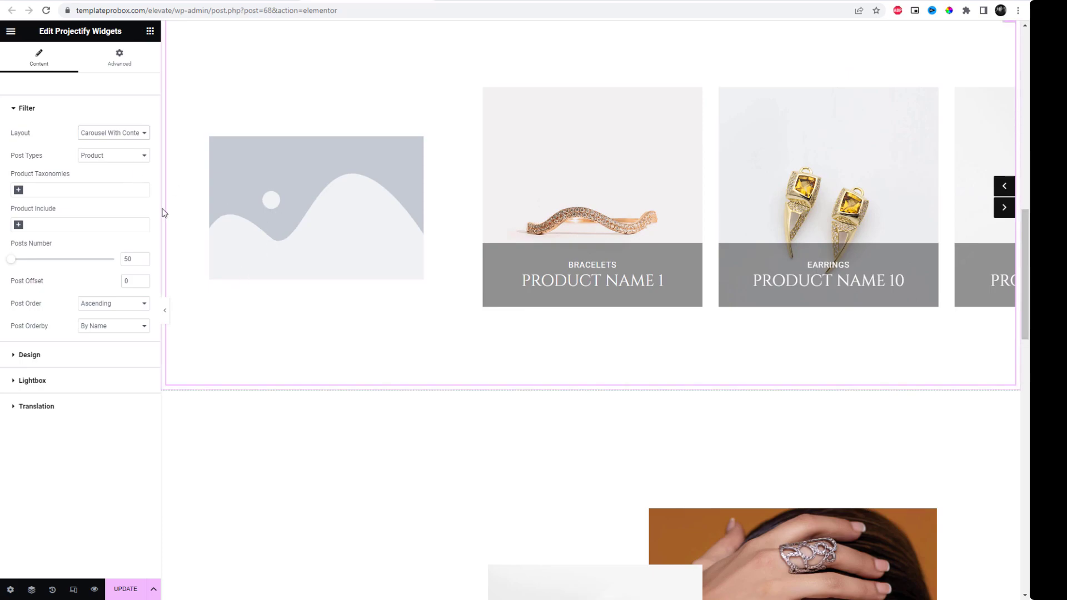
- Set the content part's image to earrings-d.jpg from the media library
{"action": "left_click", "coordinate": [83, 354]}
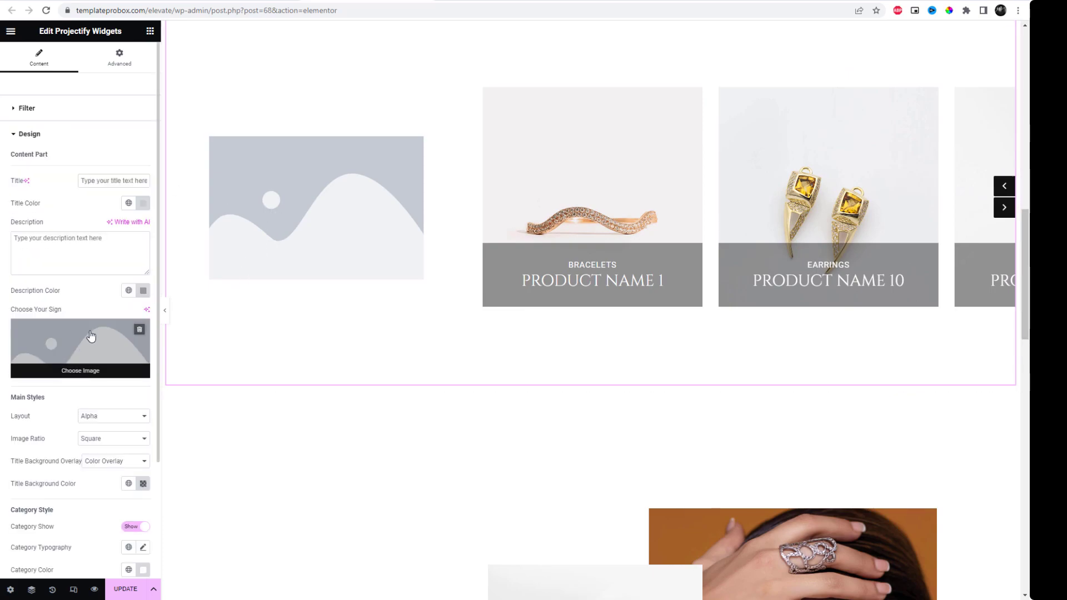
{"action": "left_click", "coordinate": [91, 337]}
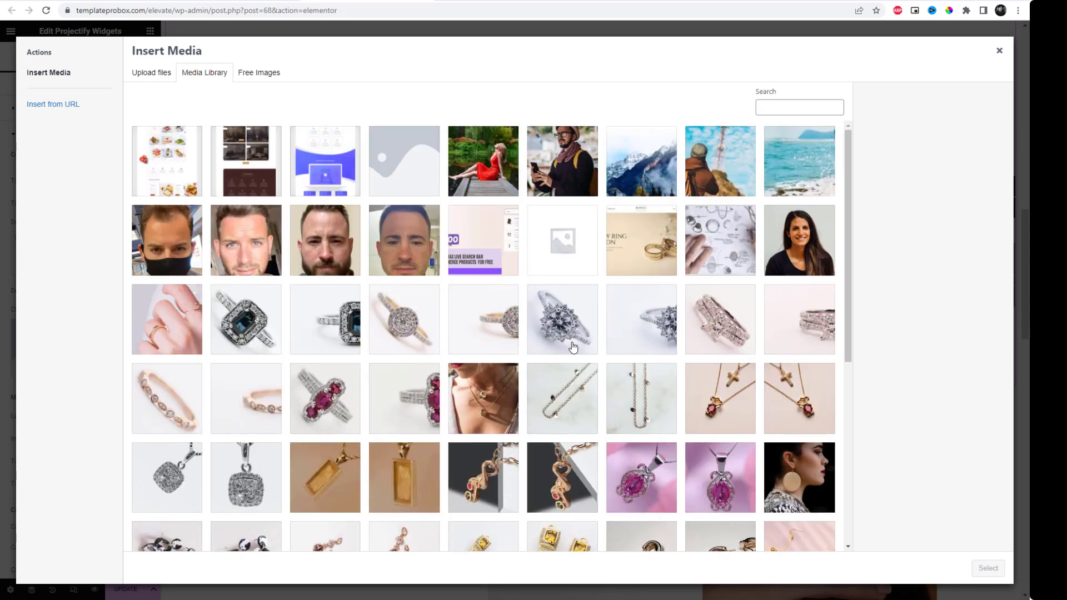
{"action": "scroll", "coordinate": [575, 349], "scroll_direction": "down", "scroll_amount": 5}
{"action": "scroll", "coordinate": [586, 353], "scroll_direction": "up", "scroll_amount": 1}
{"action": "left_click", "coordinate": [795, 235]}
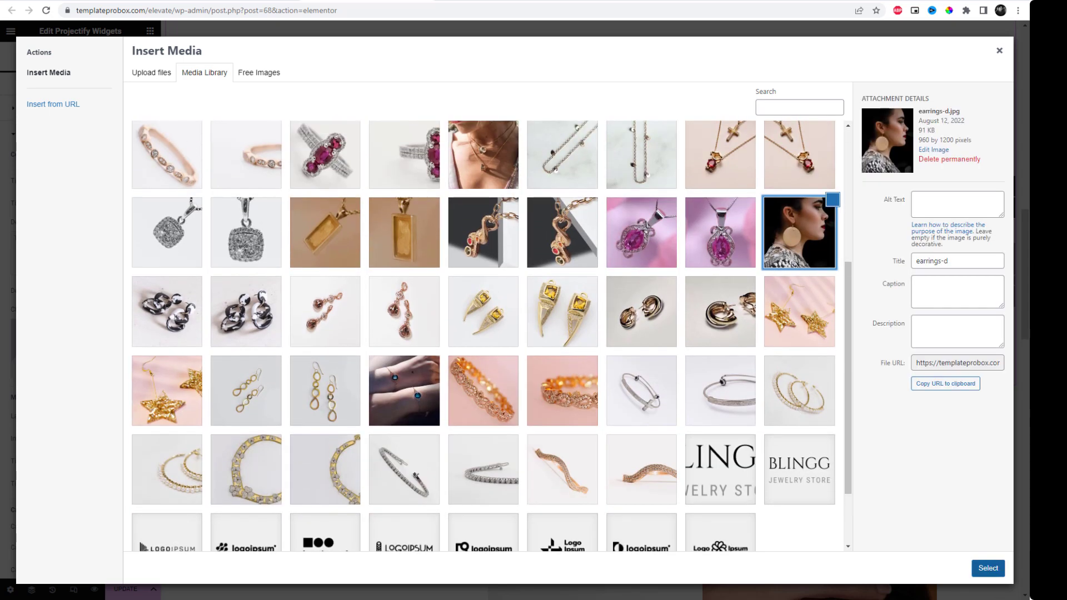
{"action": "left_click", "coordinate": [988, 568]}
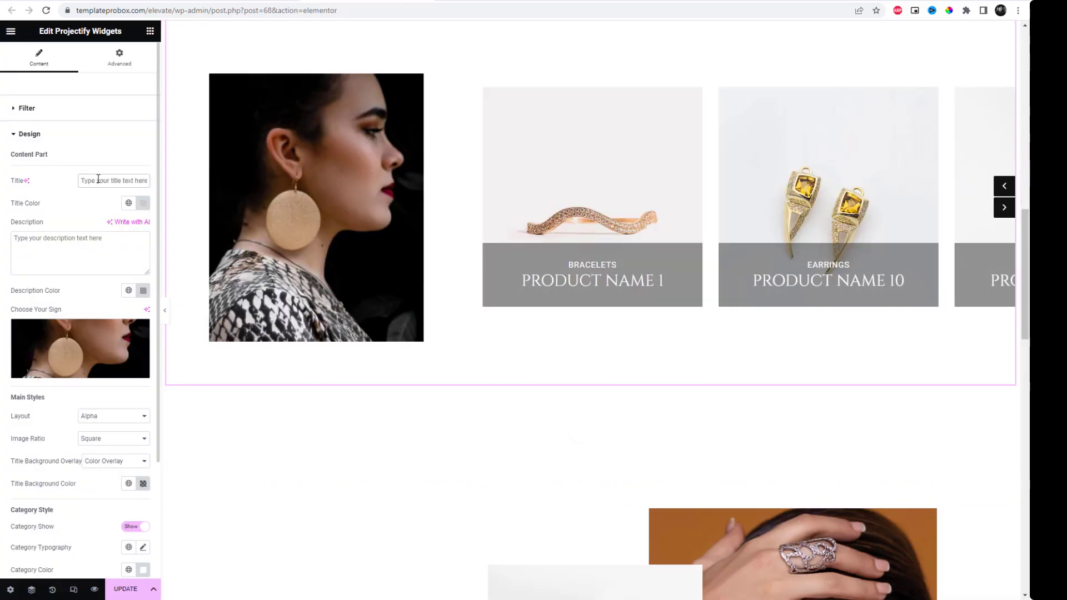
- Title the content part "Explore Our Store" and enter "Amazing" as its description
{"action": "type", "text": "W"}
{"action": "key", "text": "BackSpace"}
{"action": "type", "text": "E"}
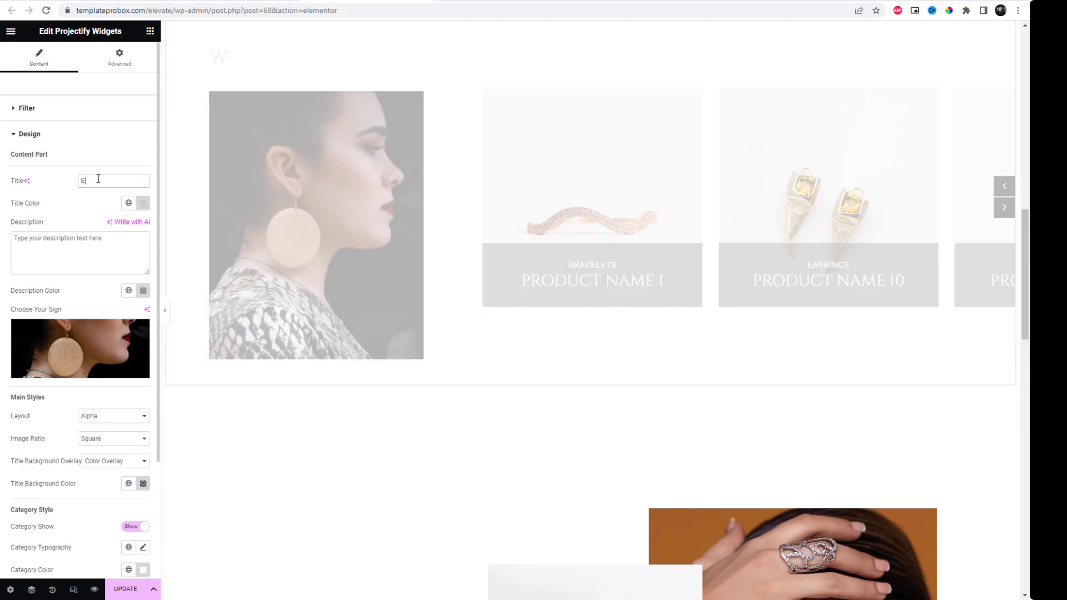
{"action": "type", "text": "xplore Our Store"}
{"action": "left_click", "coordinate": [111, 241]}
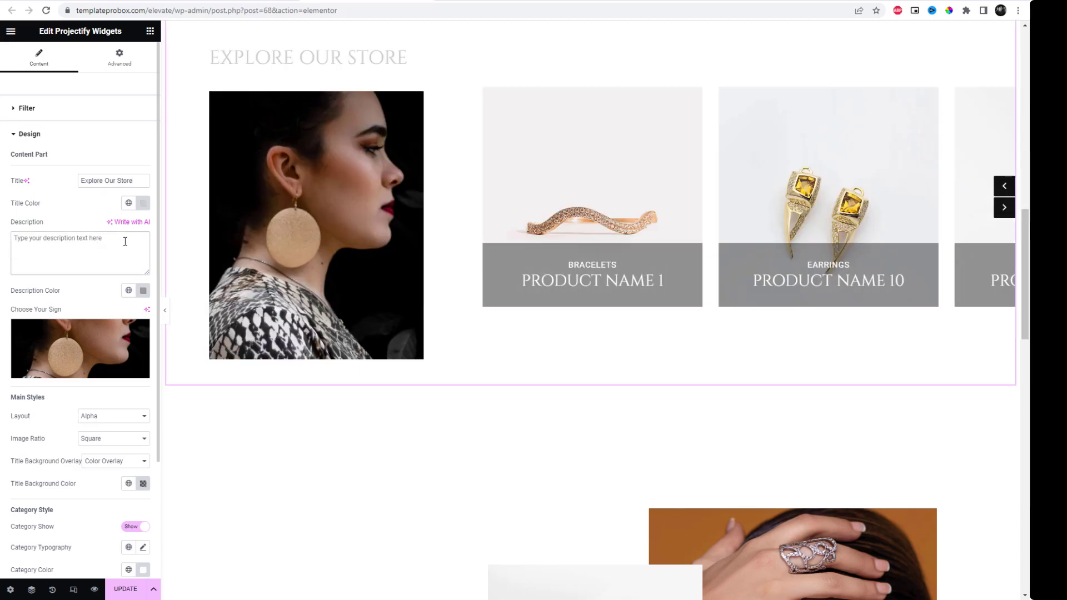
{"action": "type", "text": "Amazing"}
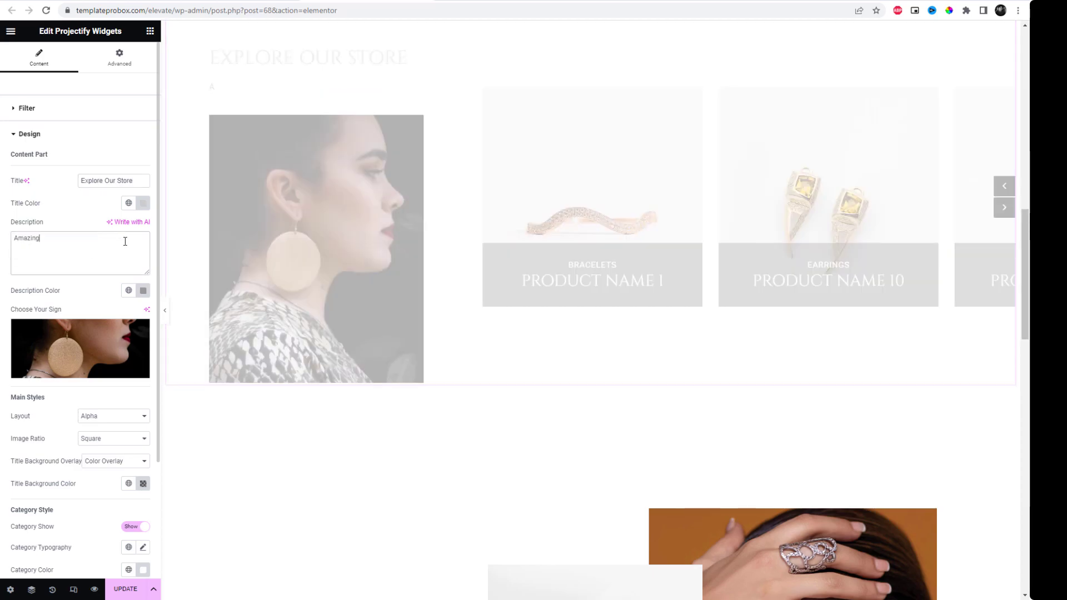
{"action": "scroll", "coordinate": [335, 282], "scroll_direction": "up", "scroll_amount": 2}
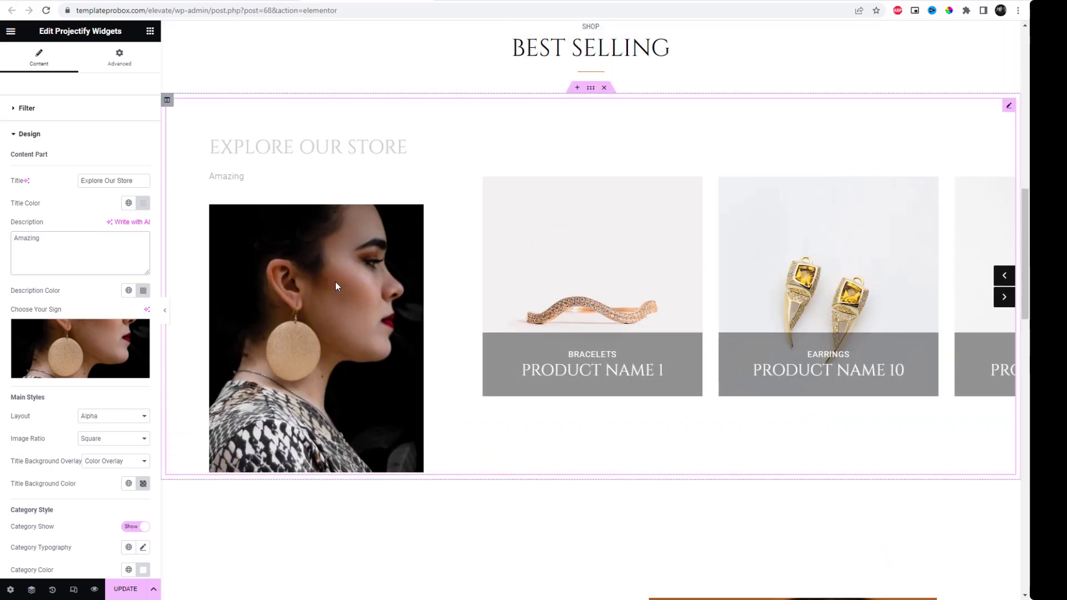
- Try a muted pink title color on the product names and return it to white (#FFFFFF)
{"action": "scroll", "coordinate": [126, 408], "scroll_direction": "down", "scroll_amount": 3}
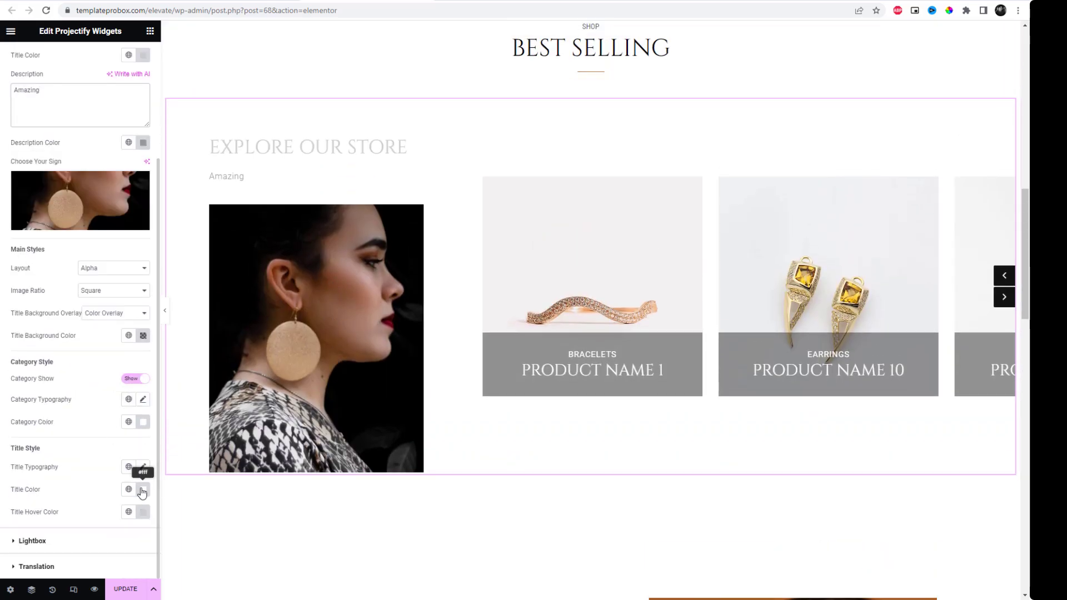
{"action": "left_click", "coordinate": [142, 490]}
{"action": "left_click", "coordinate": [118, 386]}
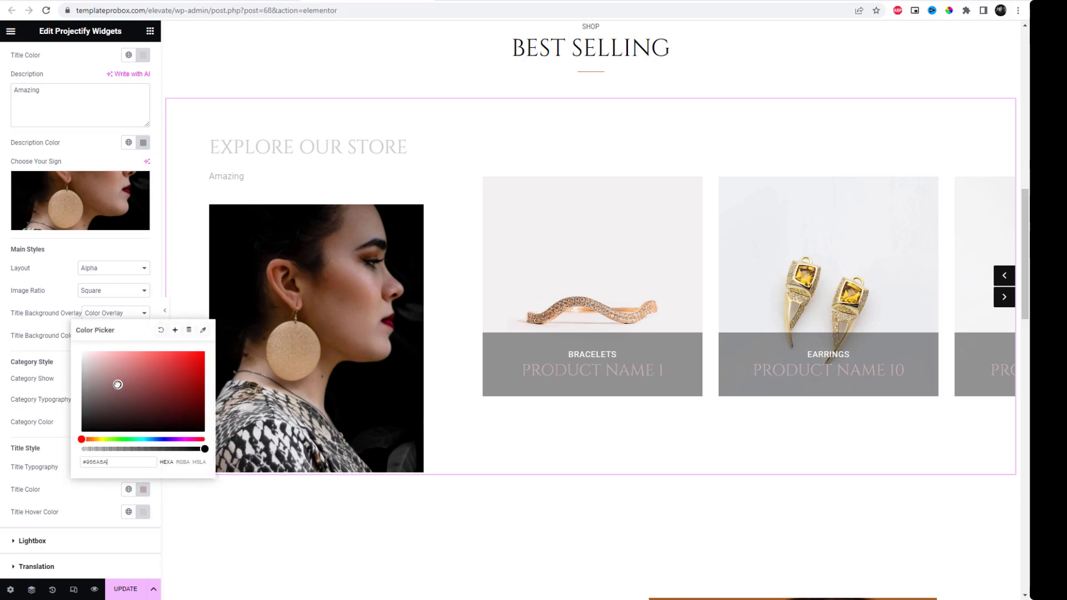
{"action": "mouse_move", "coordinate": [118, 385]}
{"action": "left_mouse_down"}
{"action": "mouse_move", "coordinate": [156, 382]}
{"action": "mouse_move", "coordinate": [53, 336]}
{"action": "left_mouse_up"}
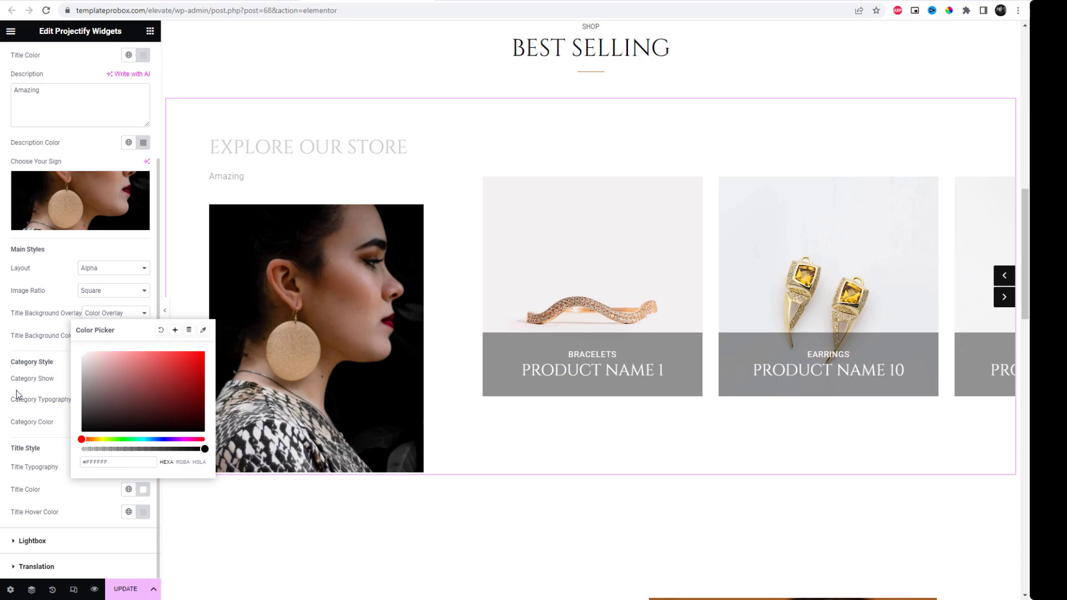
- Reduce the product title font size to about 19 px and set the title background overlay to Gradient Overlay
{"action": "left_click", "coordinate": [62, 305]}
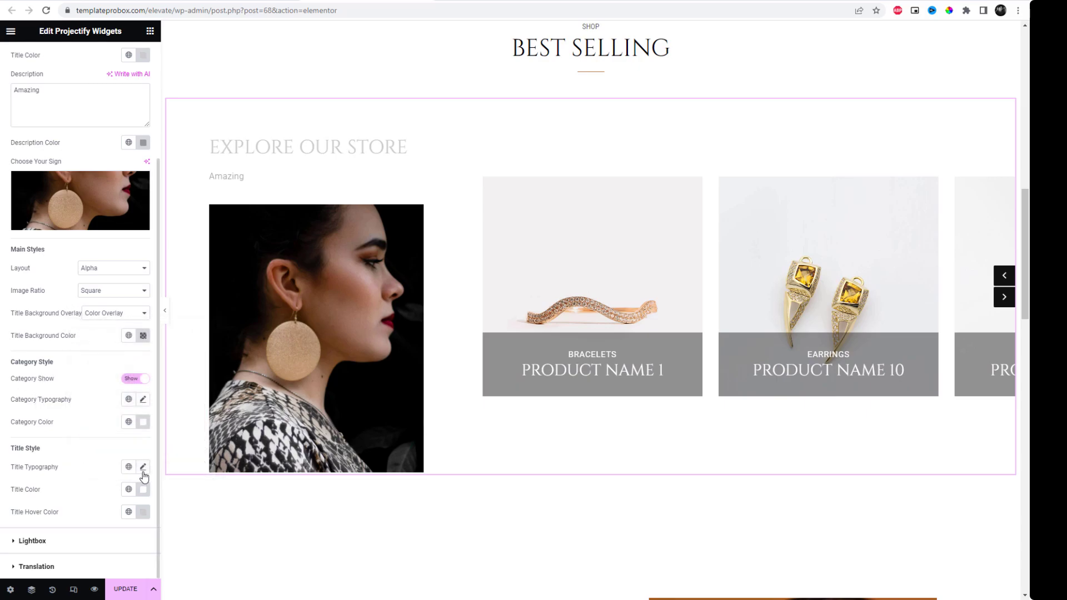
{"action": "left_click", "coordinate": [143, 470]}
{"action": "scroll", "coordinate": [109, 521], "scroll_direction": "down", "scroll_amount": 2}
{"action": "left_click_drag", "start_coordinate": [21, 465], "coordinate": [29, 465]}
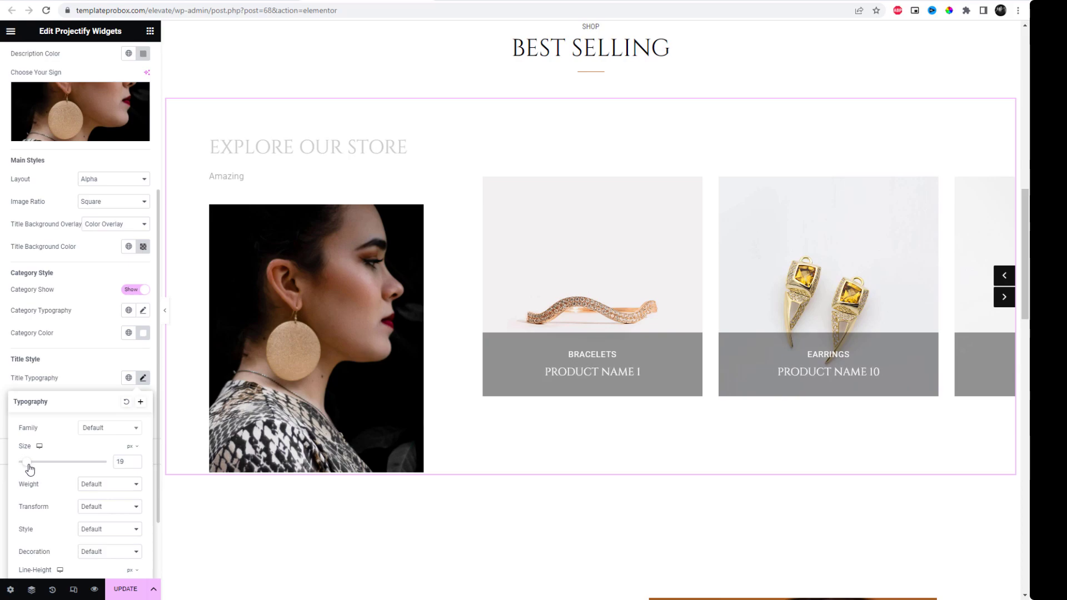
{"action": "left_click", "coordinate": [93, 305]}
{"action": "left_click", "coordinate": [117, 227]}
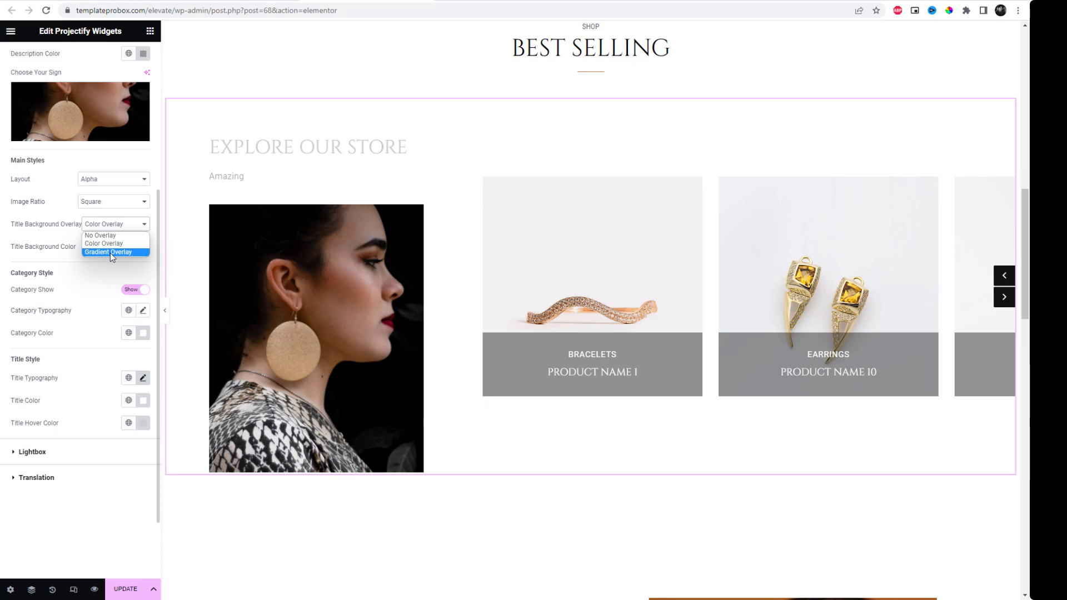
{"action": "left_click", "coordinate": [110, 252]}
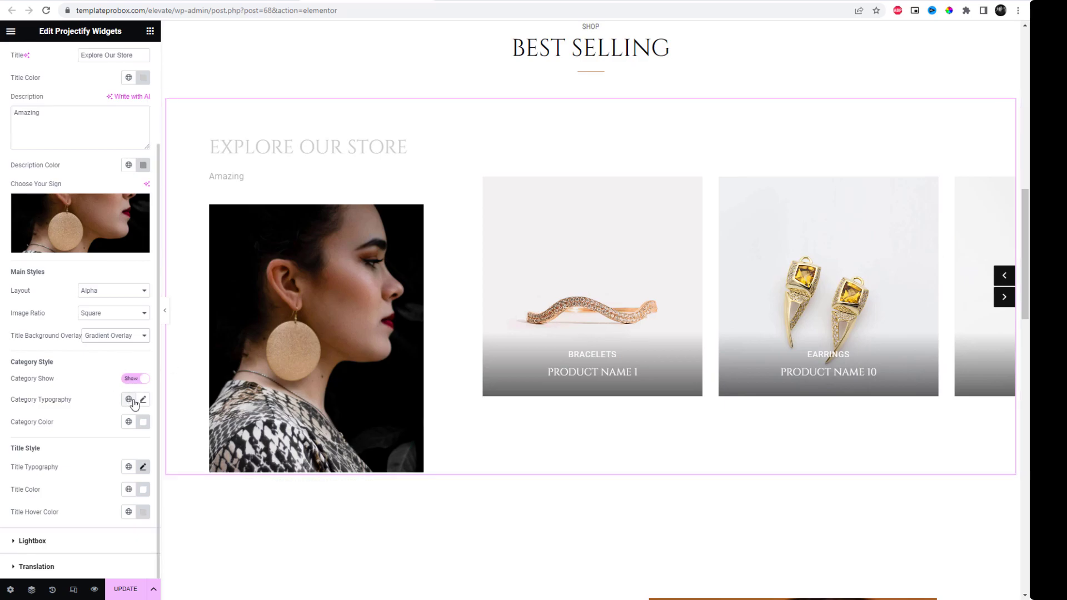
- Try the Beta layout in the carousel's main styles and switch back to Alpha
{"action": "left_click", "coordinate": [124, 297]}
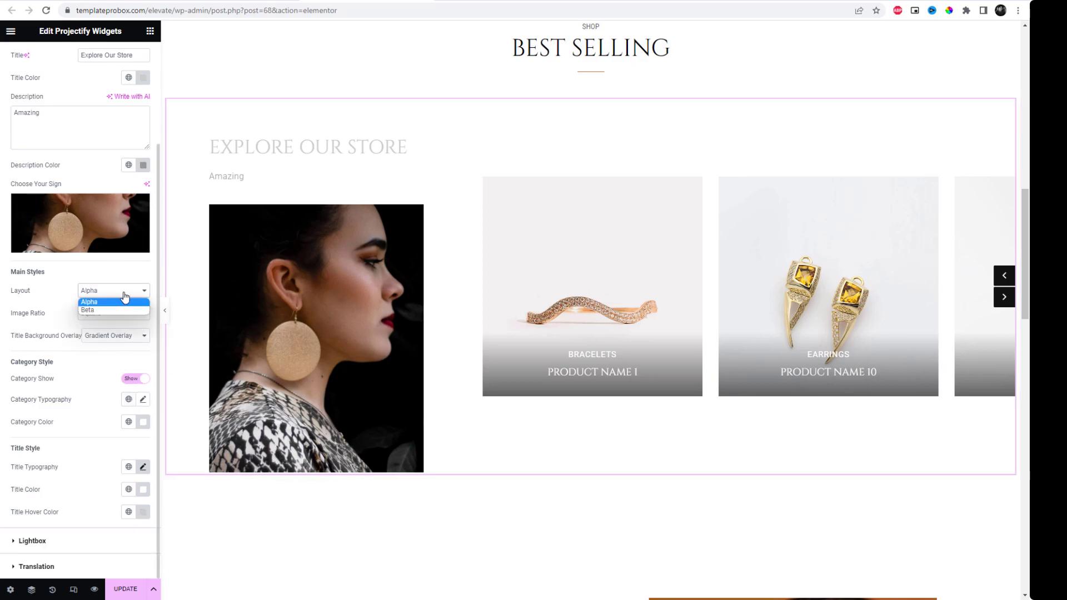
{"action": "left_click", "coordinate": [113, 309]}
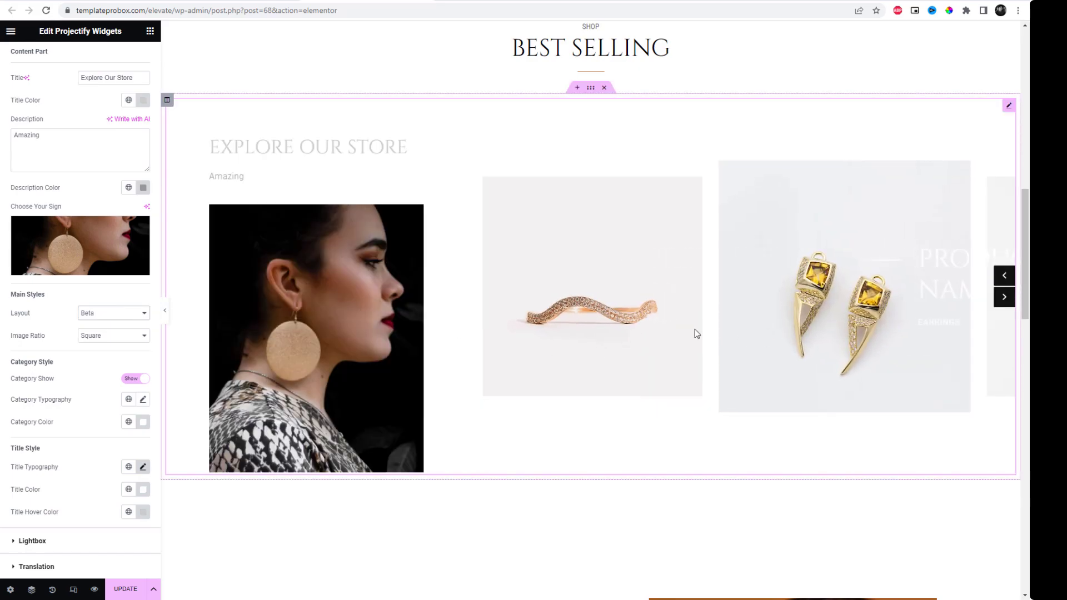
{"action": "left_click", "coordinate": [115, 312]}
{"action": "left_click", "coordinate": [113, 321]}
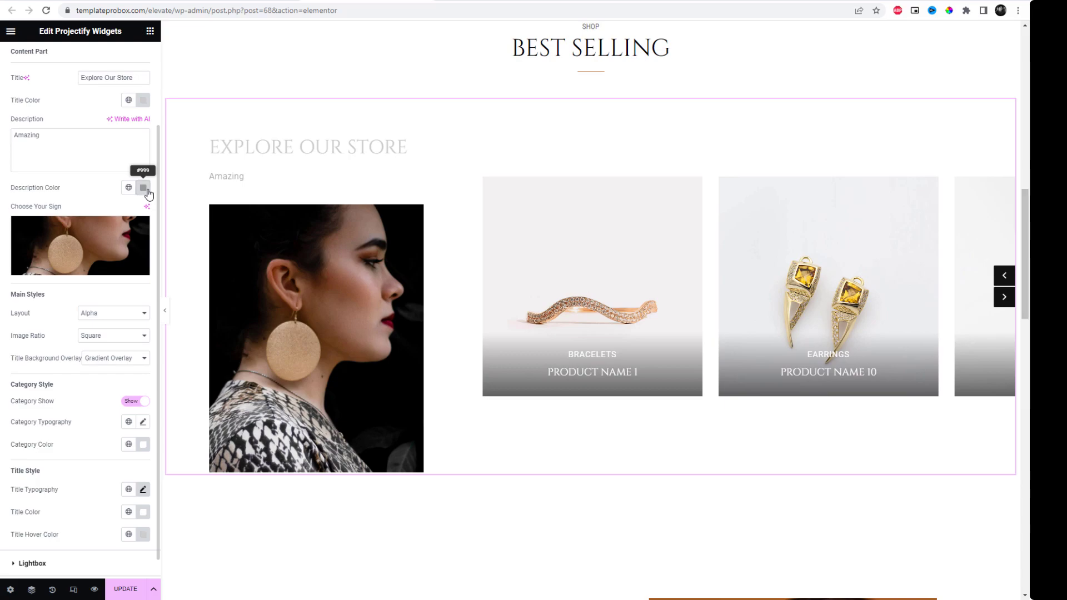
- Set the content part's description color to a dark red
{"action": "left_click", "coordinate": [143, 187]}
{"action": "left_click_drag", "start_coordinate": [138, 238], "coordinate": [160, 278]}
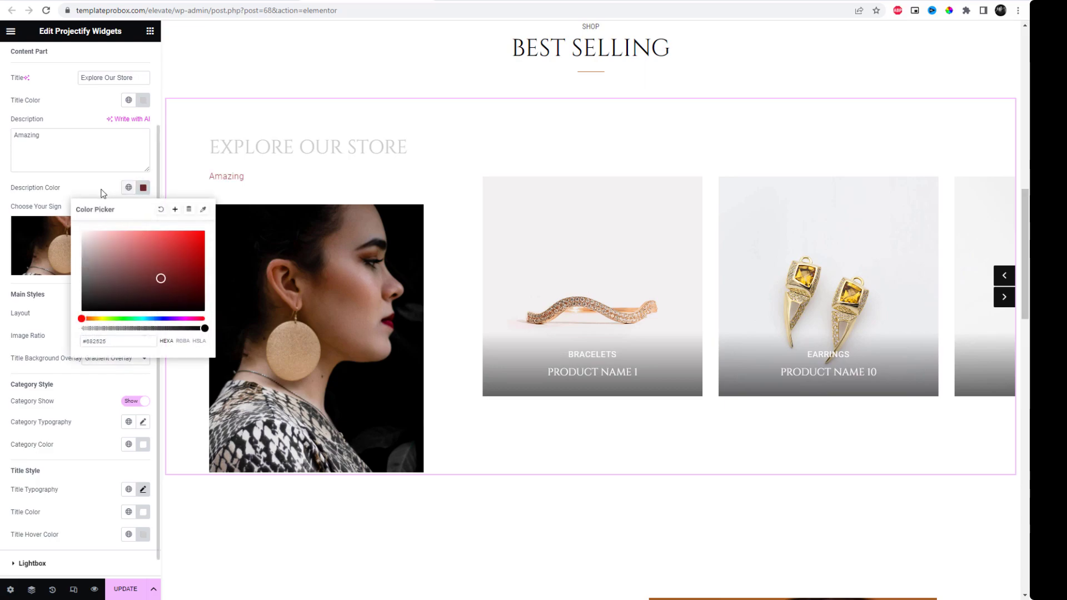
{"action": "left_click", "coordinate": [102, 192]}
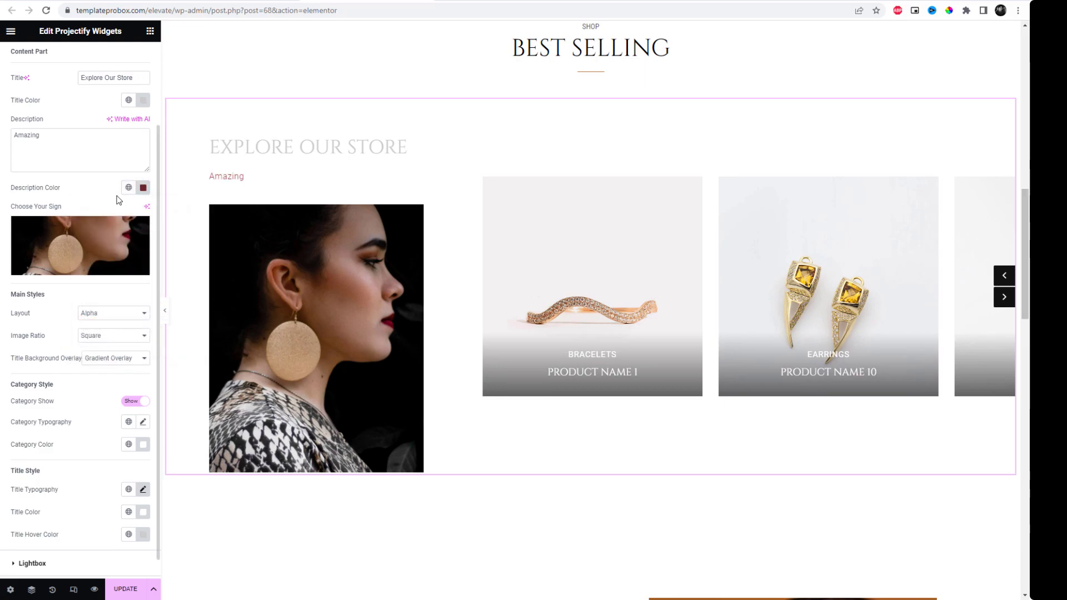
- Extend the content part's description to "Amazing Collection." and update the page
{"action": "left_click", "coordinate": [101, 136]}
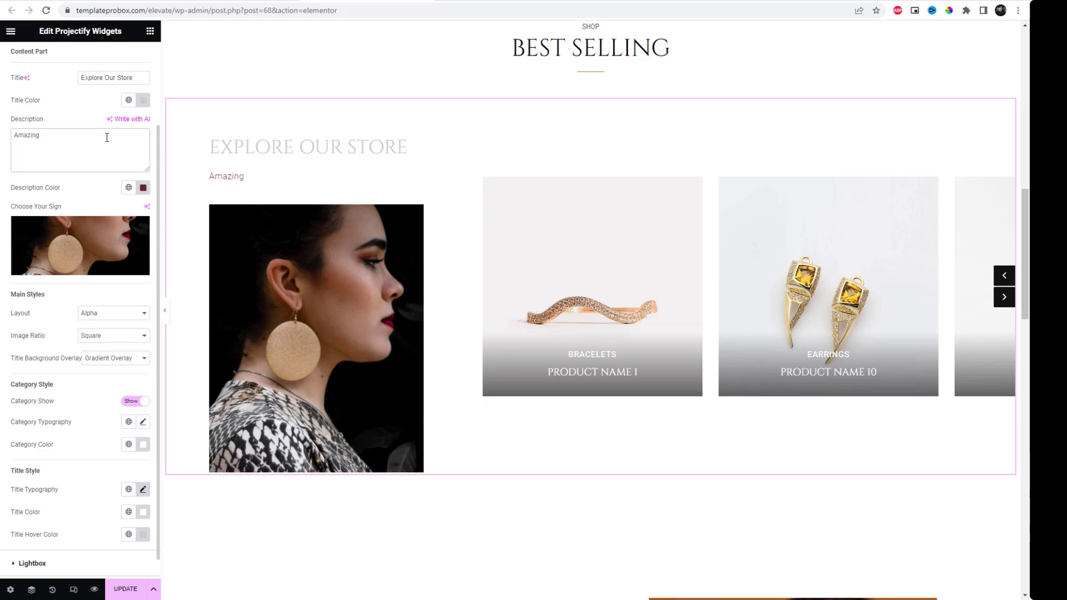
{"action": "type", "text": "Collection."}
{"action": "left_click", "coordinate": [135, 589]}
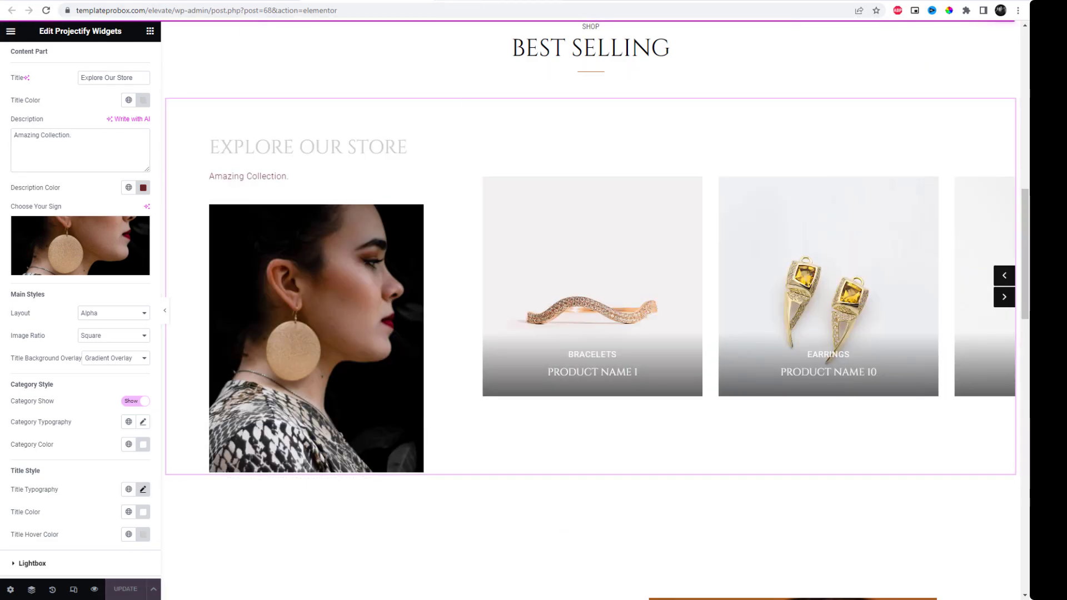
- Reload the live home page and browse the Best Selling carousel forward and back through its products
{"action": "left_click", "coordinate": [458, 2]}
{"action": "left_click", "coordinate": [453, 16]}
{"action": "key", "text": "Return"}
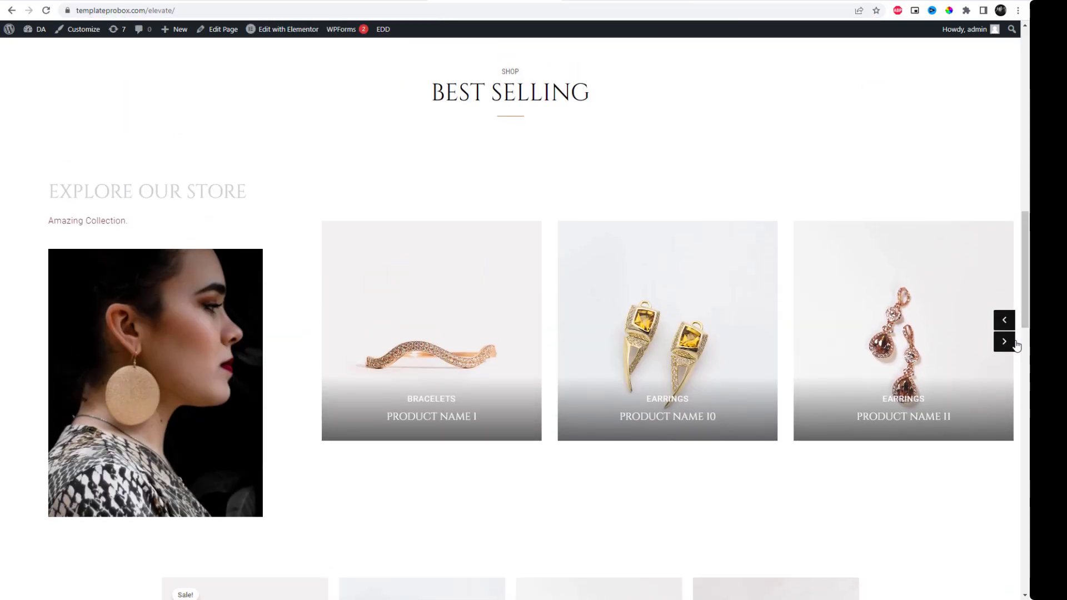
{"action": "left_click", "coordinate": [1010, 345]}
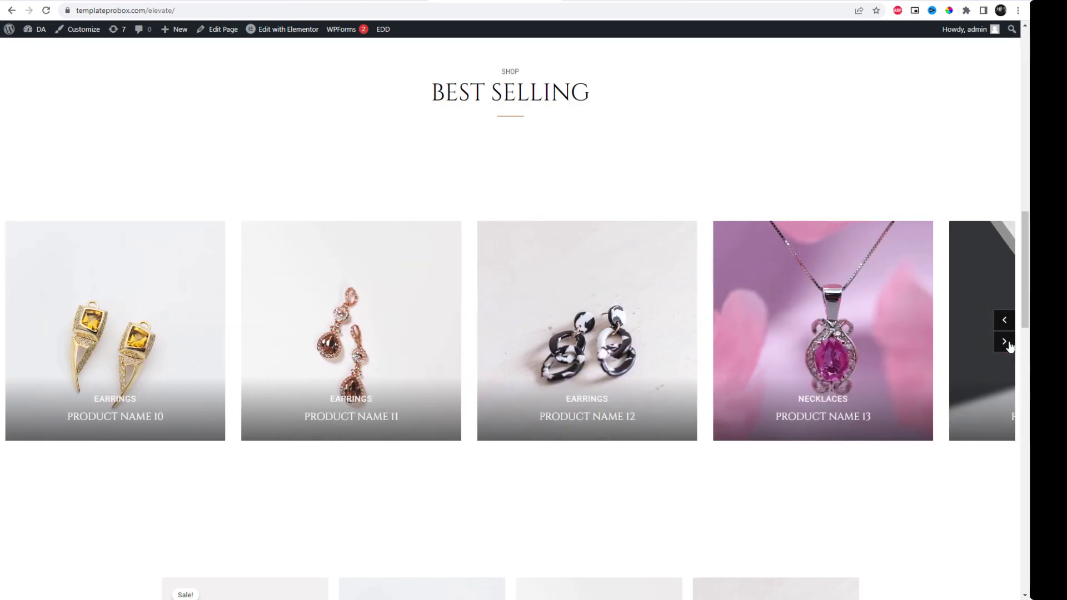
{"action": "left_click", "coordinate": [1010, 346]}
{"action": "left_click", "coordinate": [1010, 345]}
{"action": "left_click", "coordinate": [1010, 345]}
{"action": "left_click", "coordinate": [1010, 345]}
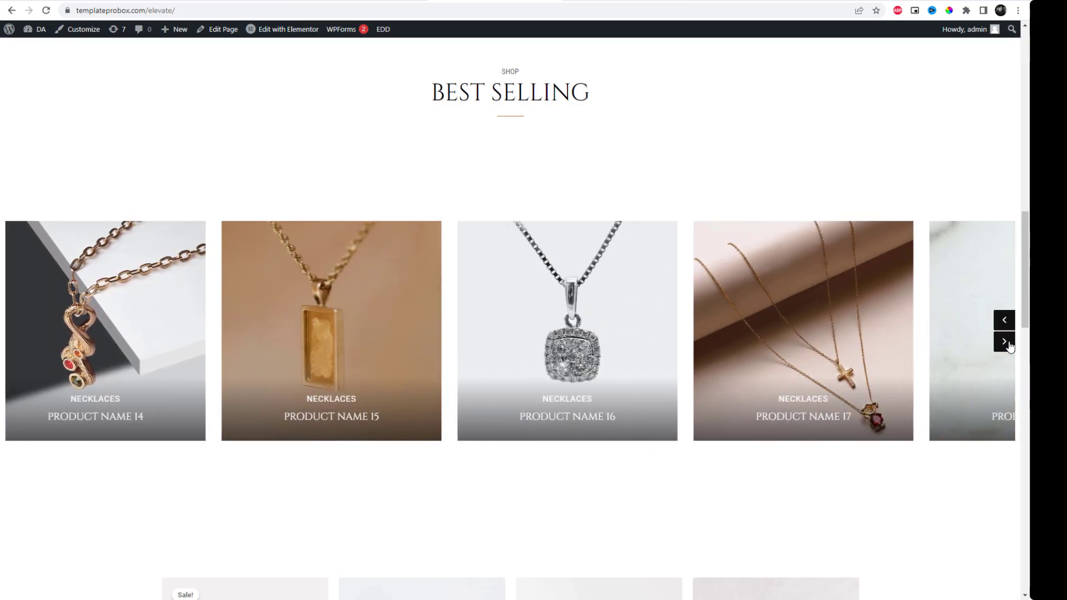
{"action": "left_click", "coordinate": [1010, 345]}
{"action": "left_click", "coordinate": [1010, 345]}
{"action": "left_click", "coordinate": [1010, 345]}
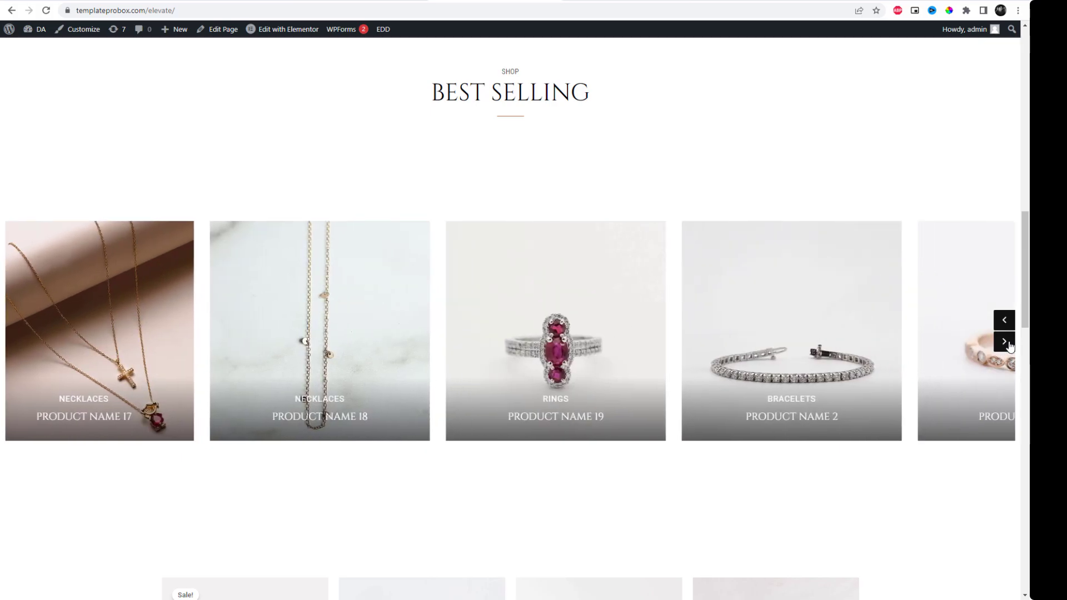
{"action": "left_click", "coordinate": [1010, 345]}
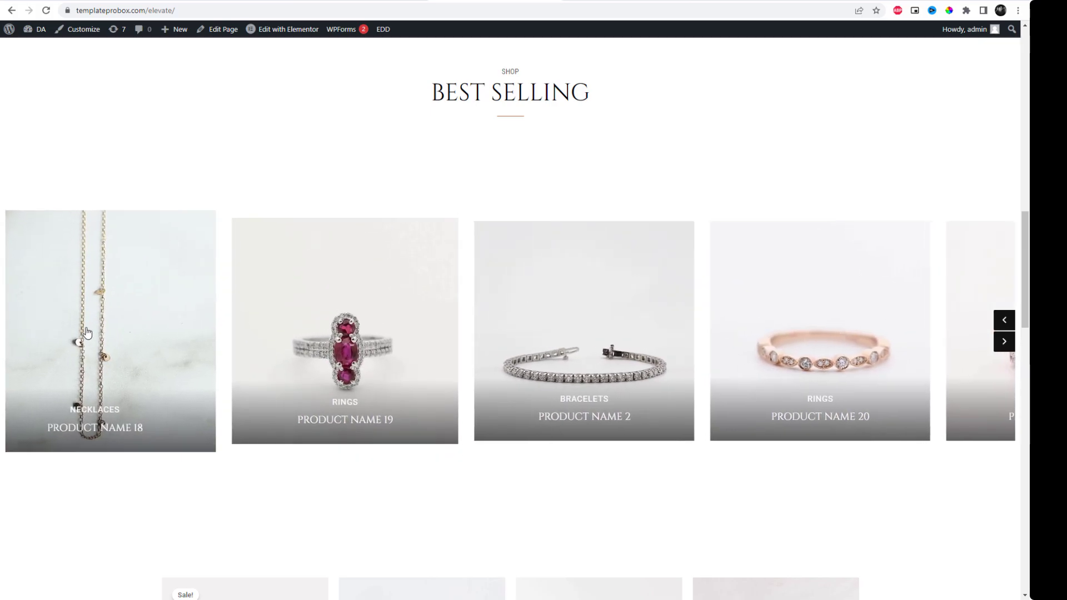
{"action": "left_click", "coordinate": [1007, 324]}
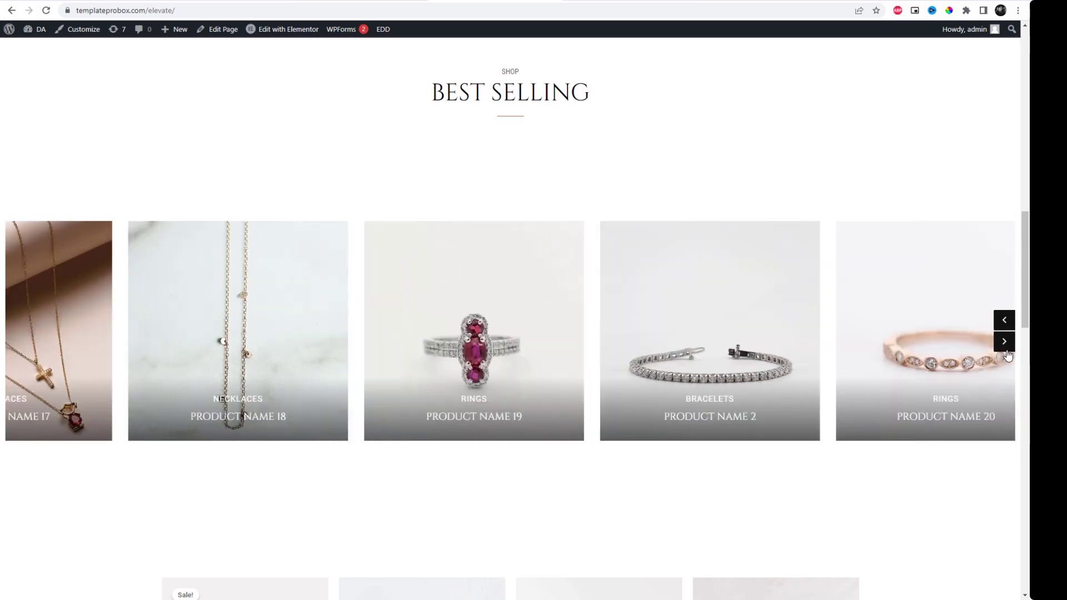
{"action": "left_click", "coordinate": [1006, 349]}
{"action": "left_click", "coordinate": [1007, 325]}
{"action": "left_click", "coordinate": [1007, 325]}
{"action": "left_click", "coordinate": [1007, 325]}
{"action": "left_click", "coordinate": [1007, 325]}
{"action": "left_click", "coordinate": [1007, 325]}
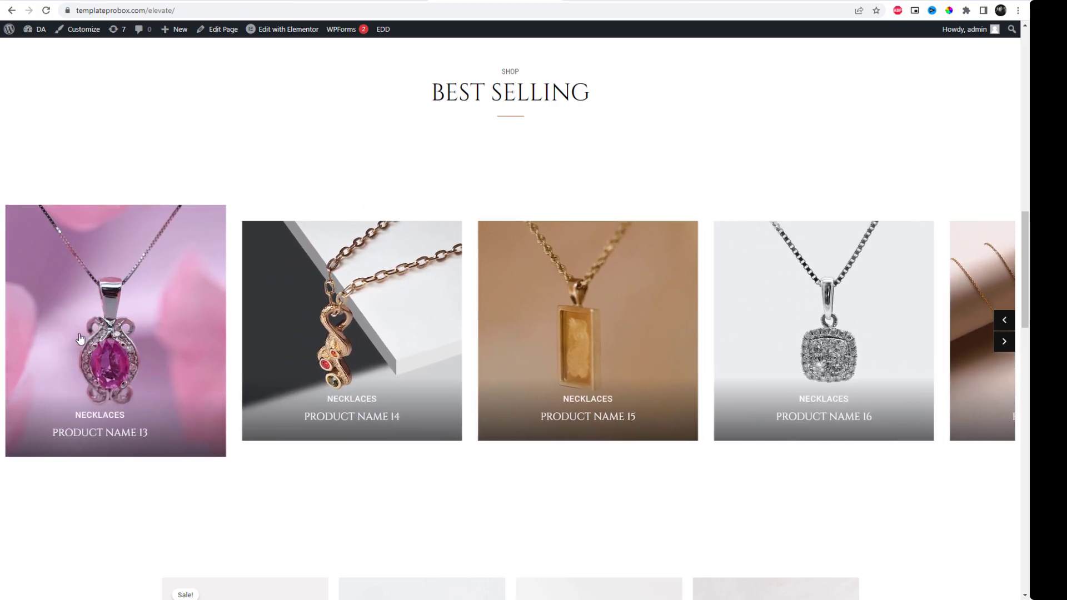
- Return to the Elementor editor and change the Best Selling widget's layout to Carousel Full Alpha
{"action": "left_click", "coordinate": [382, 2]}
{"action": "scroll", "coordinate": [46, 159], "scroll_direction": "up", "scroll_amount": 2}
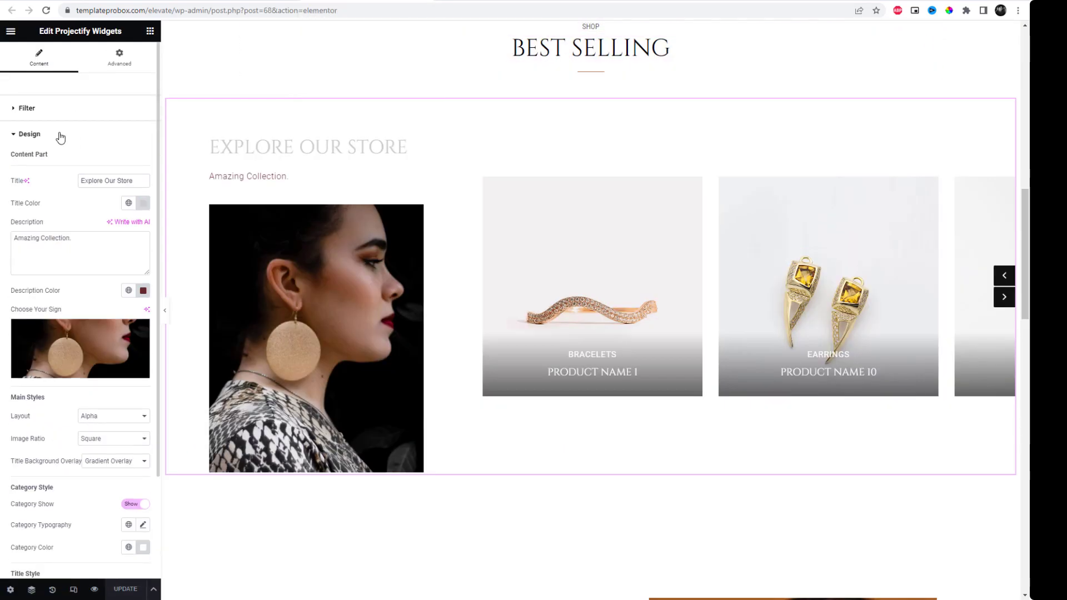
{"action": "left_click", "coordinate": [15, 113]}
{"action": "left_click", "coordinate": [103, 134]}
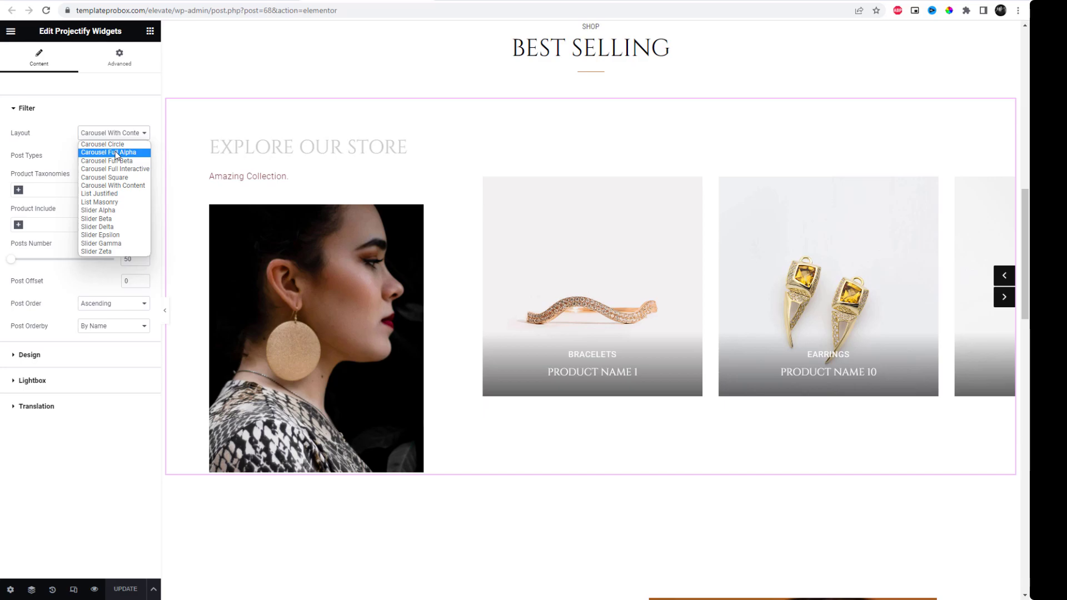
{"action": "left_click", "coordinate": [116, 153]}
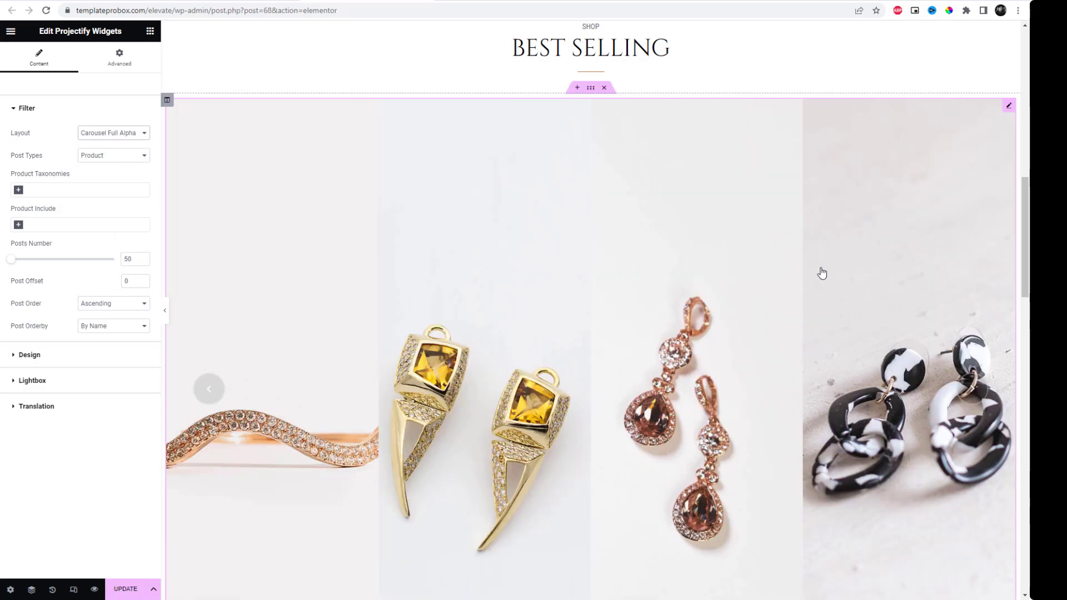
- Set the carousel's navigation color to a dark red in the design settings
{"action": "scroll", "coordinate": [842, 321], "scroll_direction": "down", "scroll_amount": 3}
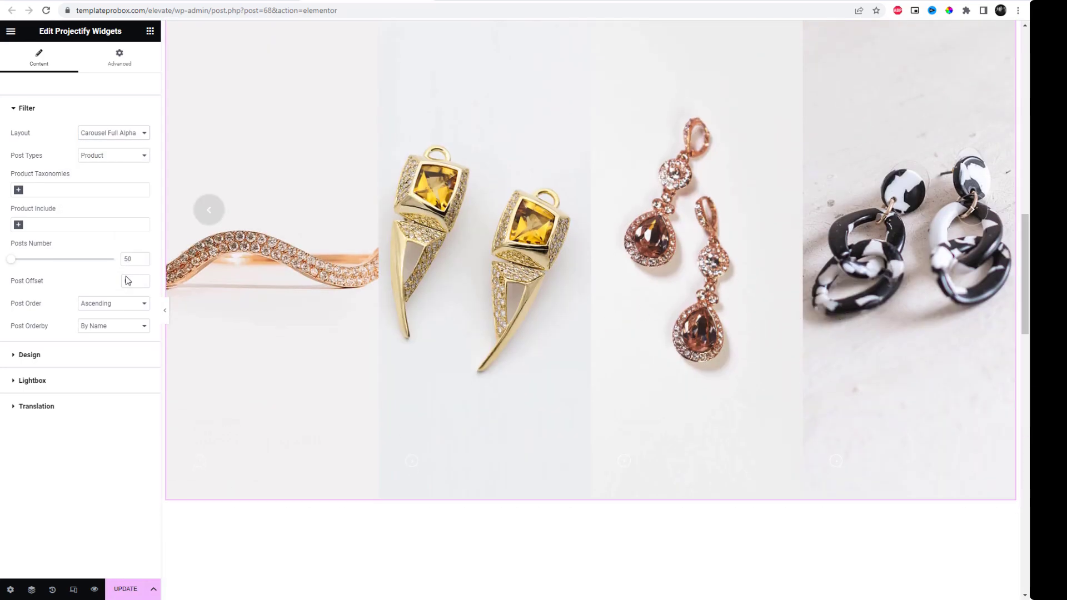
{"action": "left_click", "coordinate": [62, 365]}
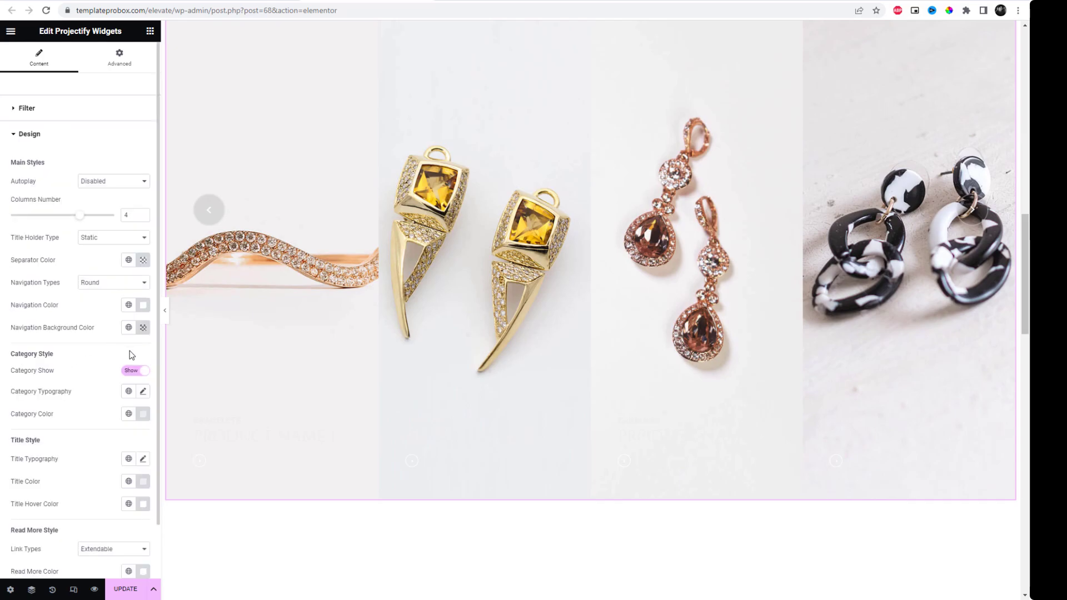
{"action": "left_click", "coordinate": [144, 309]}
{"action": "left_click", "coordinate": [172, 399]}
{"action": "left_click", "coordinate": [108, 305]}
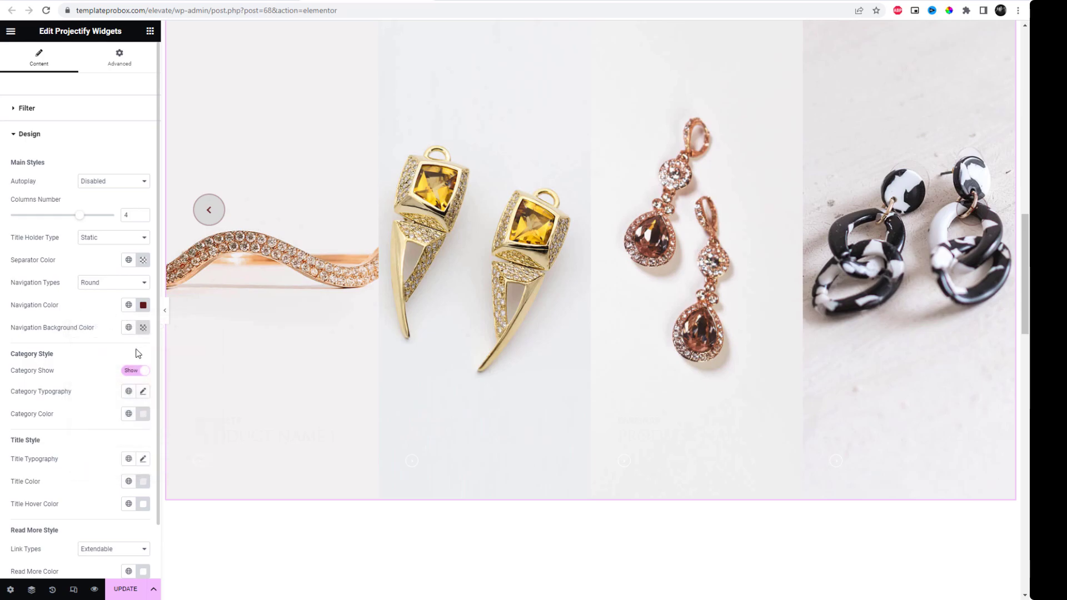
- Set the product title color to a dark brown and choose a new title hover color
{"action": "left_click", "coordinate": [142, 481]}
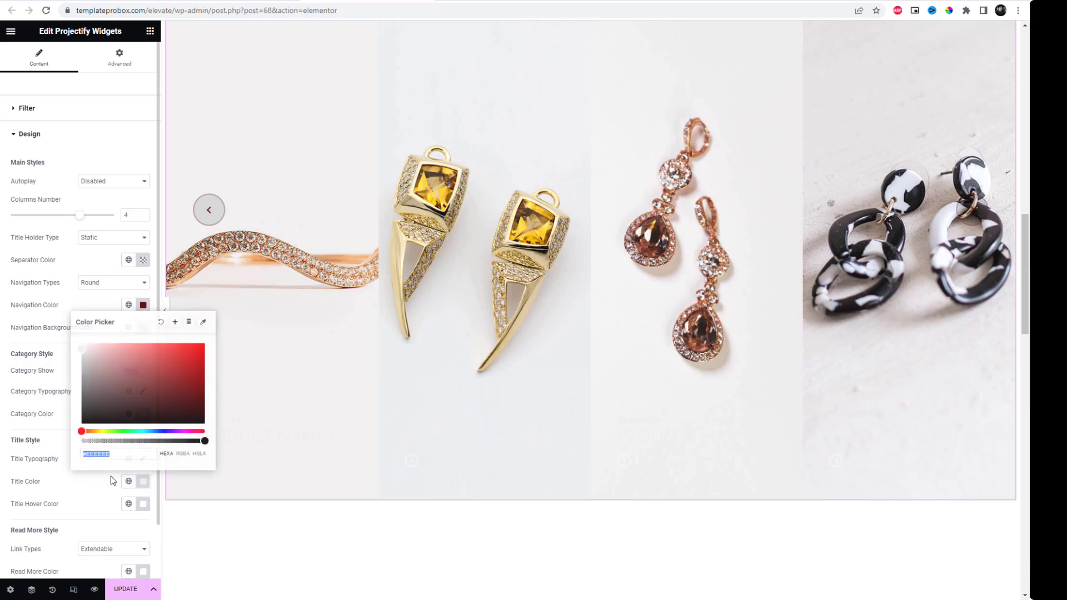
{"action": "left_click", "coordinate": [95, 363]}
{"action": "left_click_drag", "start_coordinate": [95, 363], "coordinate": [124, 404]}
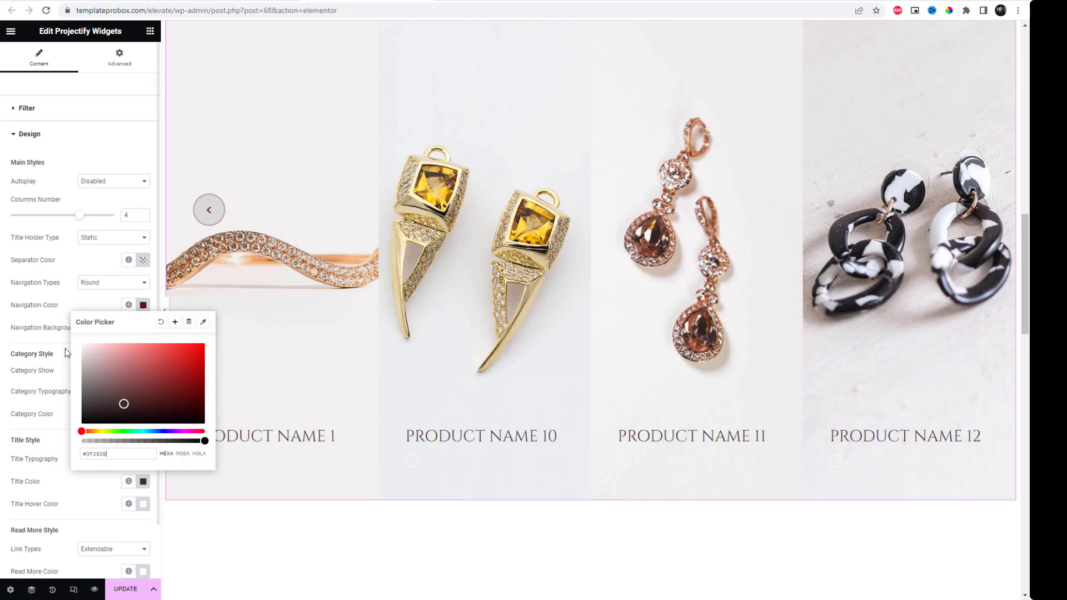
{"action": "left_click", "coordinate": [78, 494]}
{"action": "scroll", "coordinate": [129, 500], "scroll_direction": "down", "scroll_amount": 1}
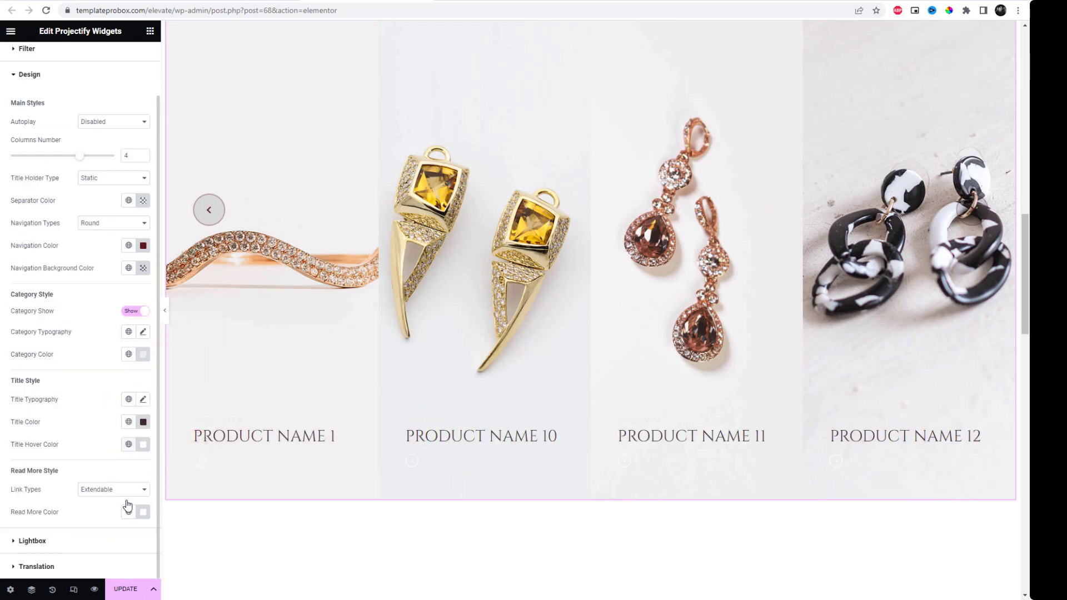
{"action": "left_click", "coordinate": [144, 445]}
{"action": "left_click", "coordinate": [139, 371]}
{"action": "left_click", "coordinate": [86, 460]}
- Set the category label color to a dark red
{"action": "left_click", "coordinate": [146, 355]}
{"action": "left_click", "coordinate": [156, 442]}
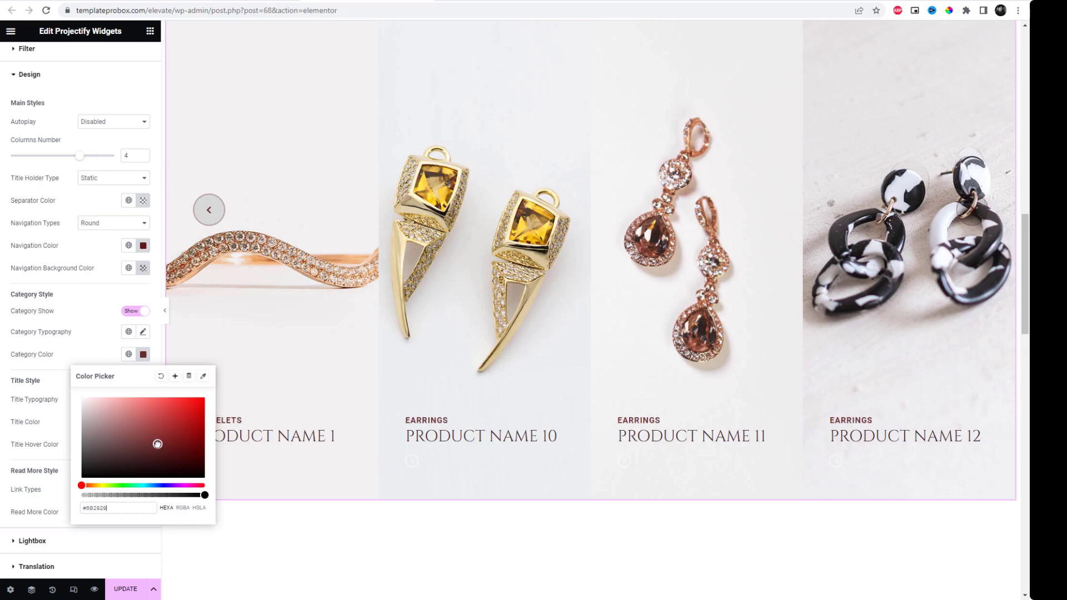
{"action": "left_click", "coordinate": [108, 358]}
- Set the product title font family to Lato and look through the text transform options, leaving Default
{"action": "left_click", "coordinate": [143, 400]}
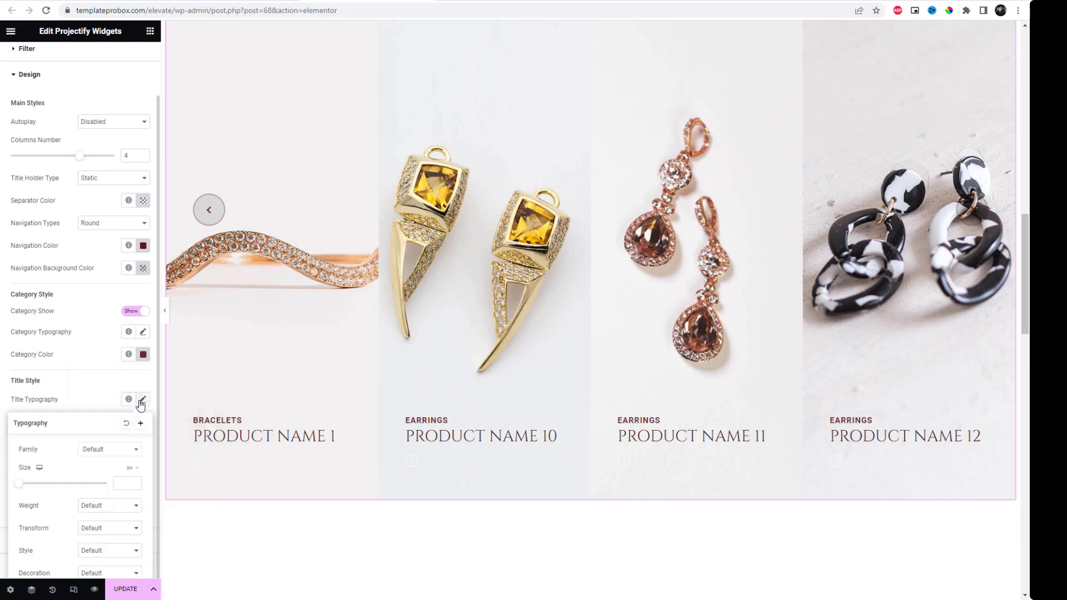
{"action": "left_click", "coordinate": [98, 455]}
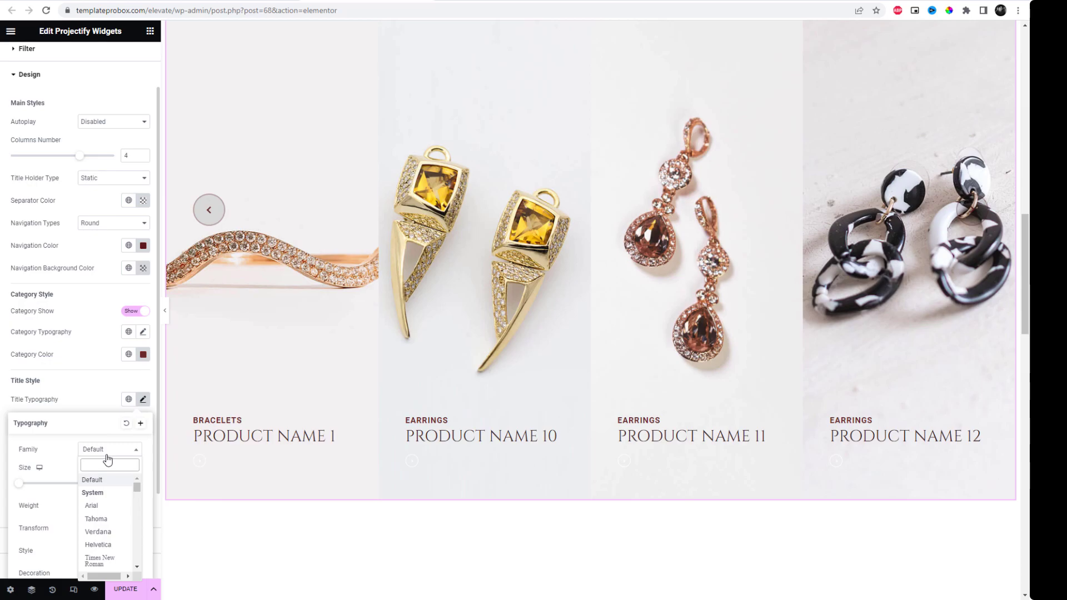
{"action": "type", "text": "Lato"}
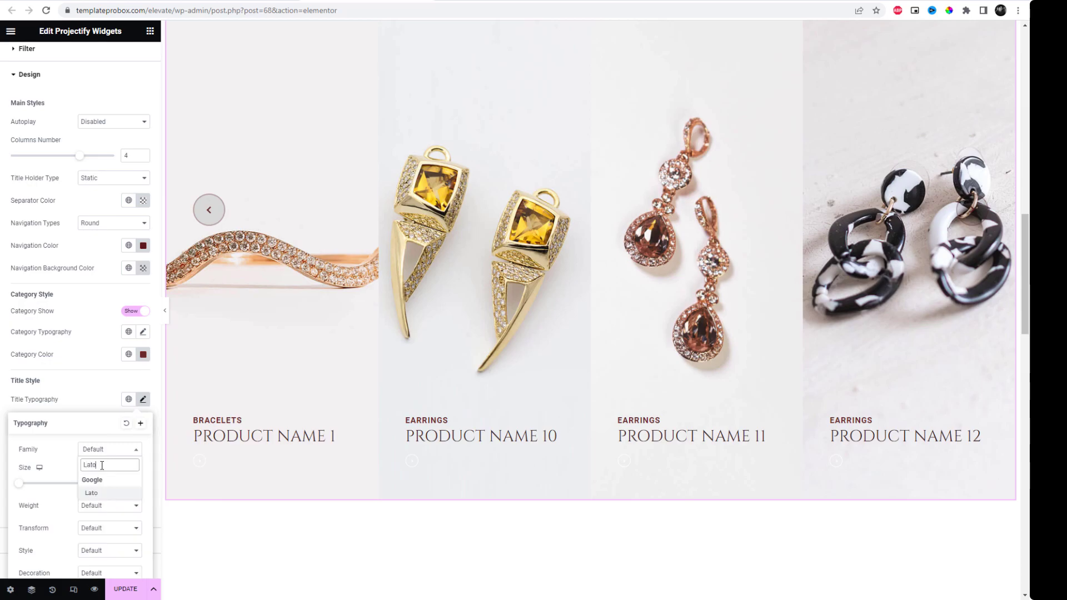
{"action": "left_click", "coordinate": [105, 494]}
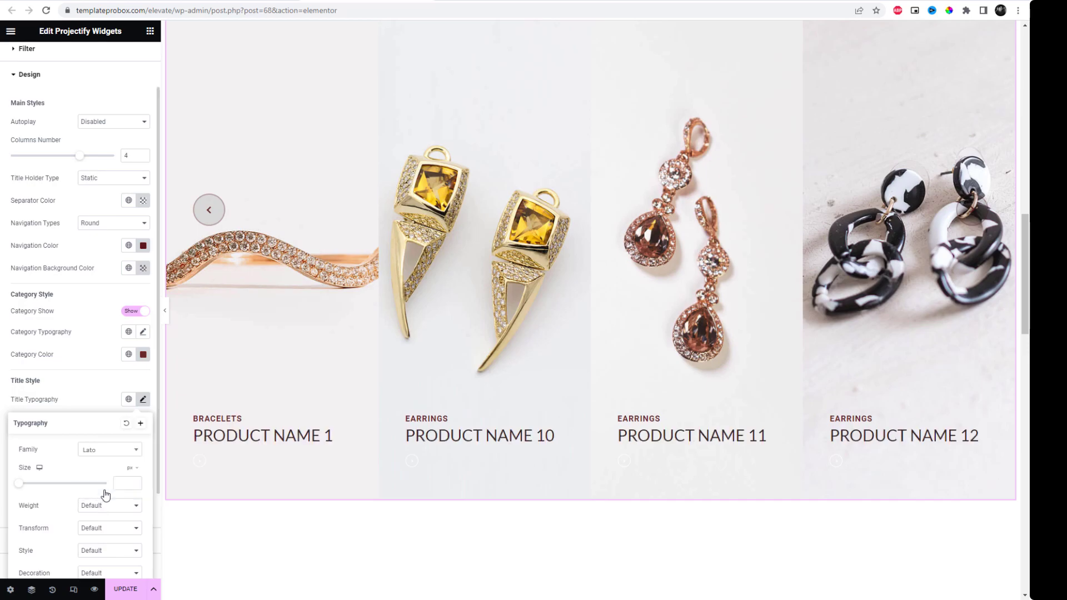
{"action": "scroll", "coordinate": [107, 478], "scroll_direction": "down", "scroll_amount": 2}
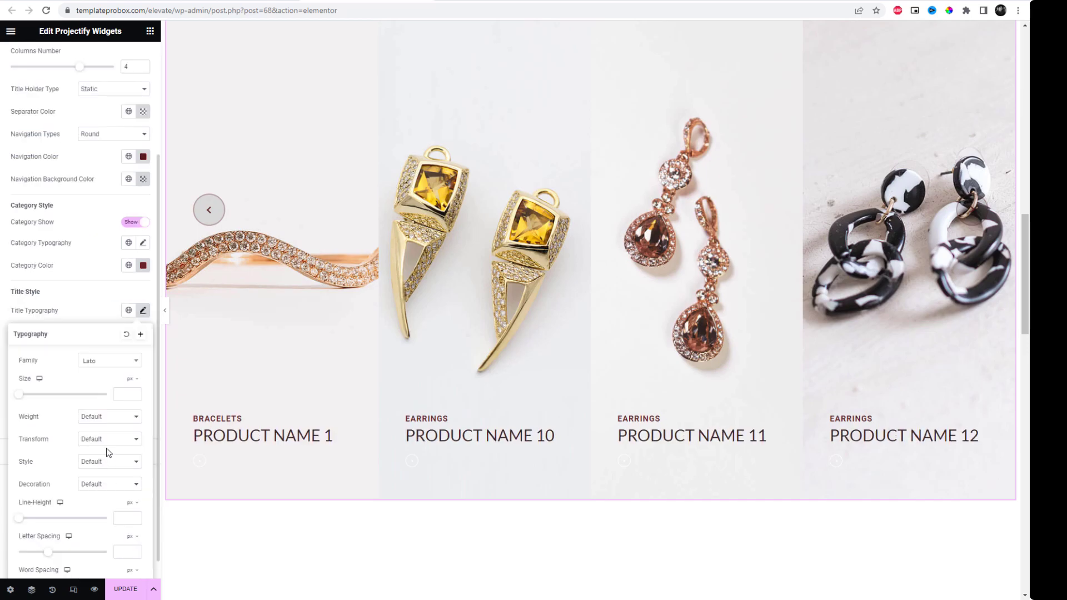
{"action": "left_click", "coordinate": [110, 440]}
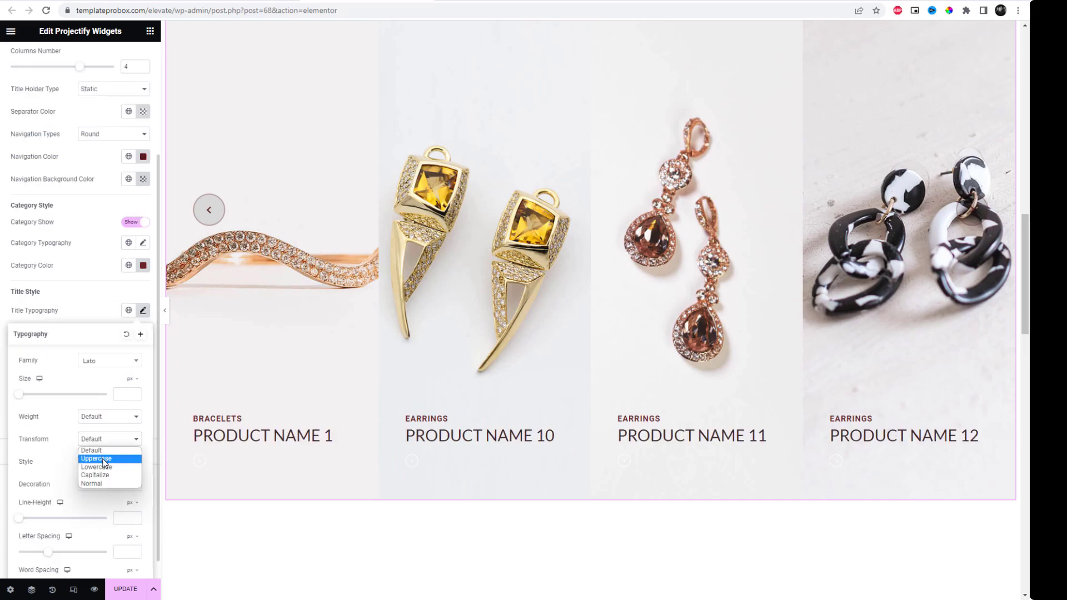
{"action": "left_click", "coordinate": [104, 467]}
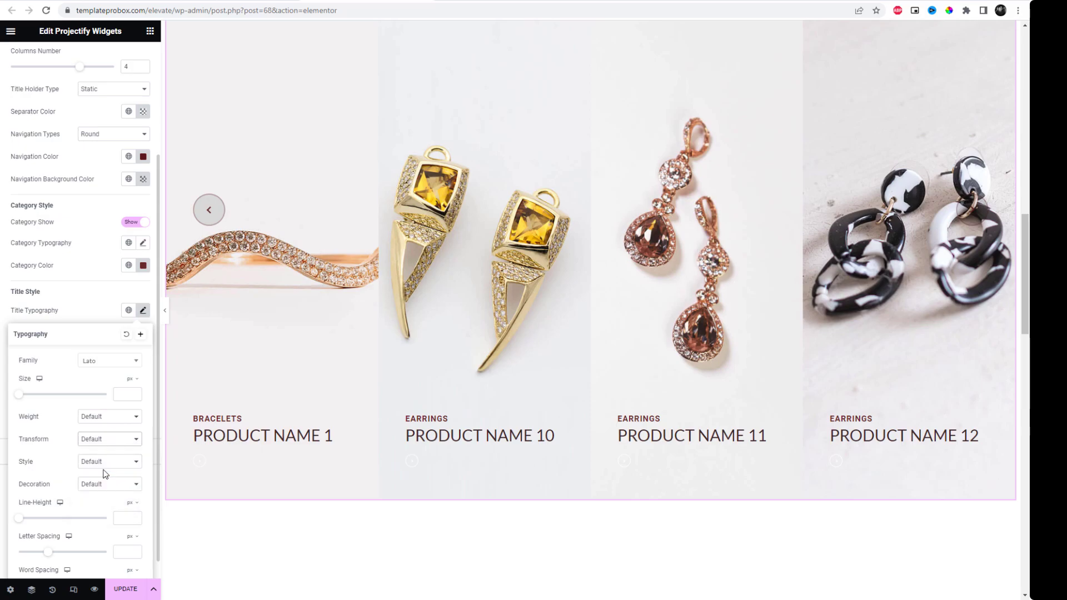
- Set the product title typography to Capitalize, weight 500 (Medium), line height 40 px and letter spacing 0.6 px
{"action": "left_click", "coordinate": [111, 441]}
{"action": "left_click", "coordinate": [97, 476]}
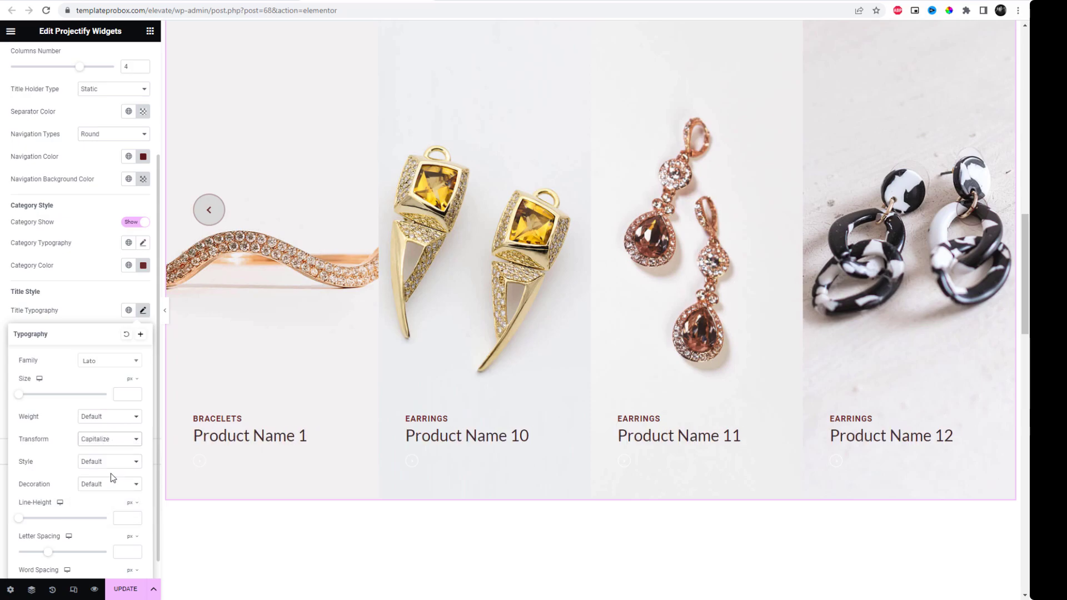
{"action": "left_click", "coordinate": [110, 421]}
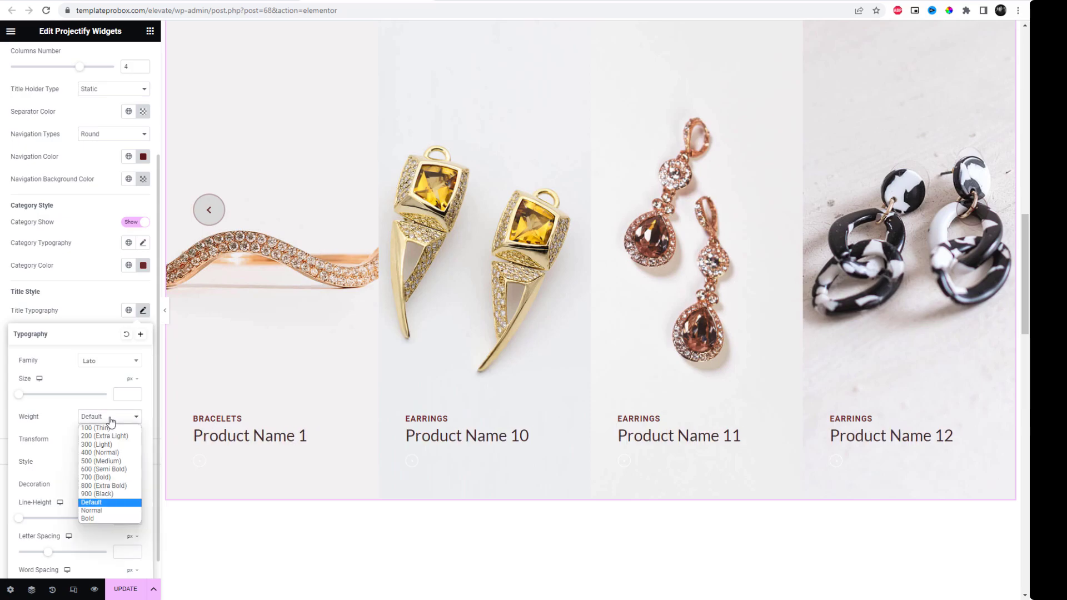
{"action": "left_click", "coordinate": [113, 461]}
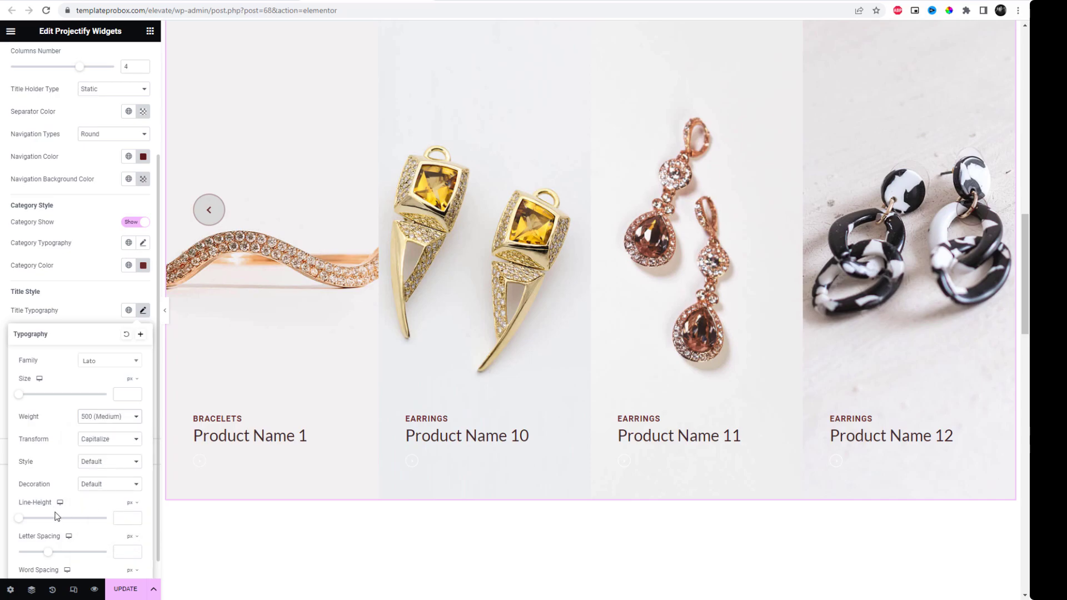
{"action": "left_click_drag", "start_coordinate": [22, 521], "coordinate": [53, 534]}
{"action": "scroll", "coordinate": [77, 523], "scroll_direction": "down", "scroll_amount": 1}
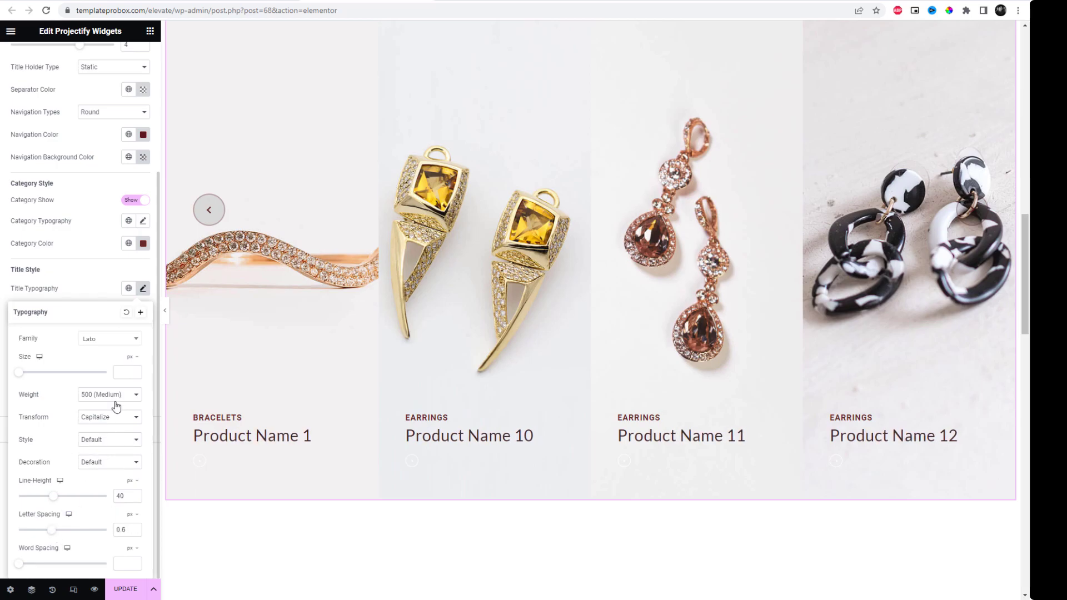
- Try the Libre Barcode and Livvic font families on the product titles
{"action": "left_click", "coordinate": [123, 345]}
{"action": "scroll", "coordinate": [117, 408], "scroll_direction": "down", "scroll_amount": 2}
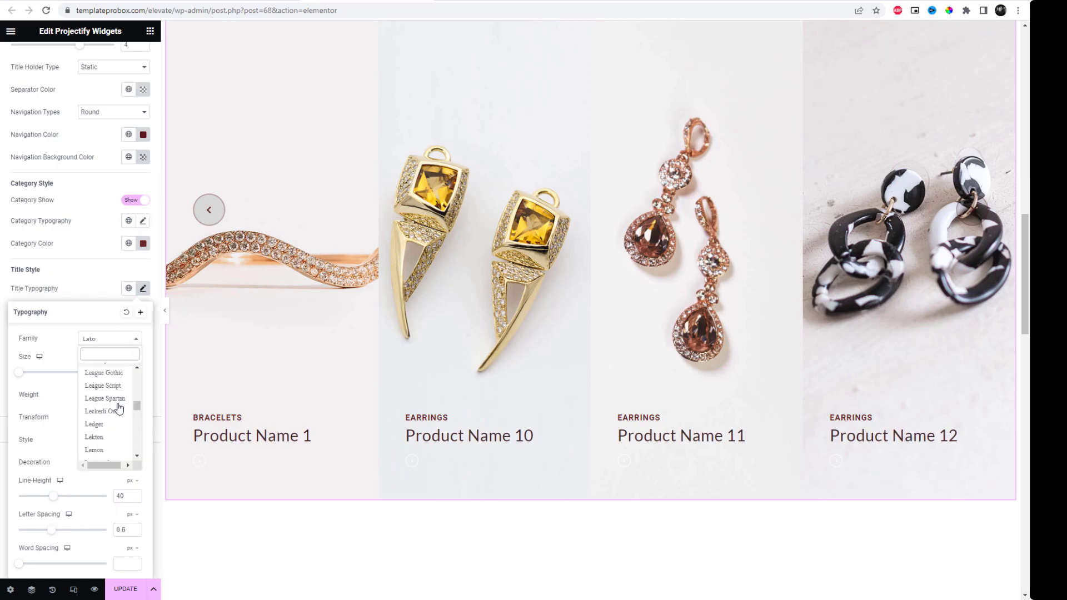
{"action": "left_click", "coordinate": [115, 409]}
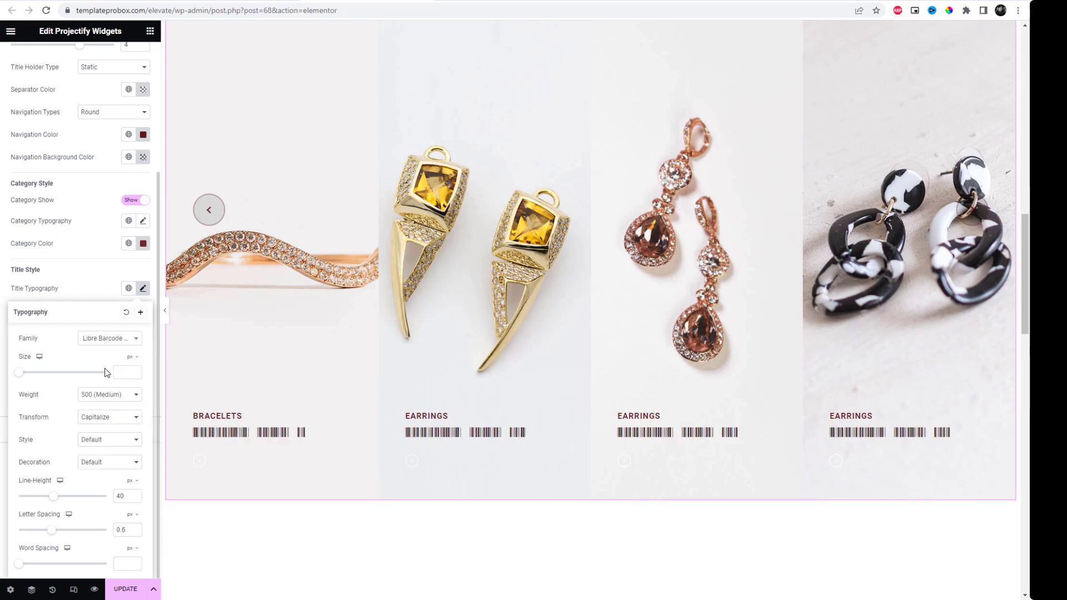
{"action": "left_click", "coordinate": [108, 340]}
{"action": "scroll", "coordinate": [109, 424], "scroll_direction": "down", "scroll_amount": 2}
{"action": "left_click", "coordinate": [110, 424]}
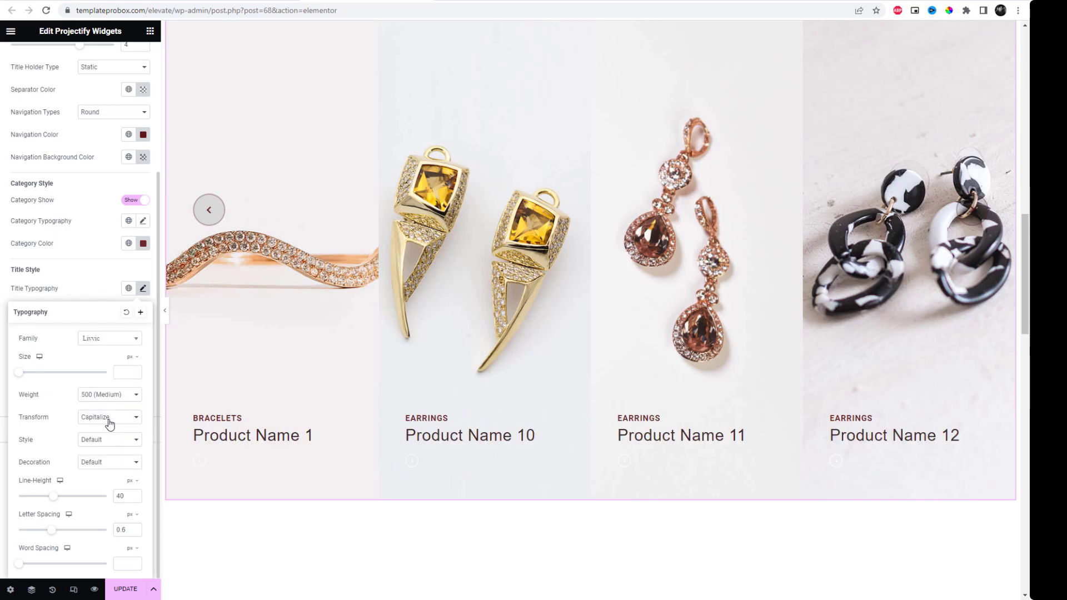
- Set the product title font family to Roboto and update the page
{"action": "left_click", "coordinate": [112, 344]}
{"action": "scroll", "coordinate": [115, 398], "scroll_direction": "down", "scroll_amount": 4}
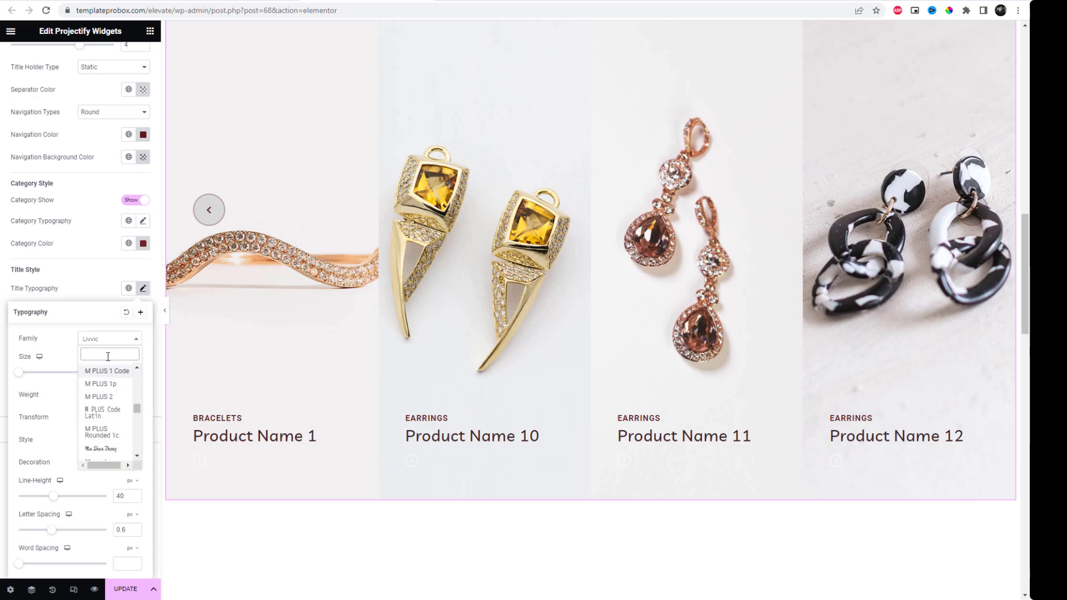
{"action": "type", "text": "Robo"}
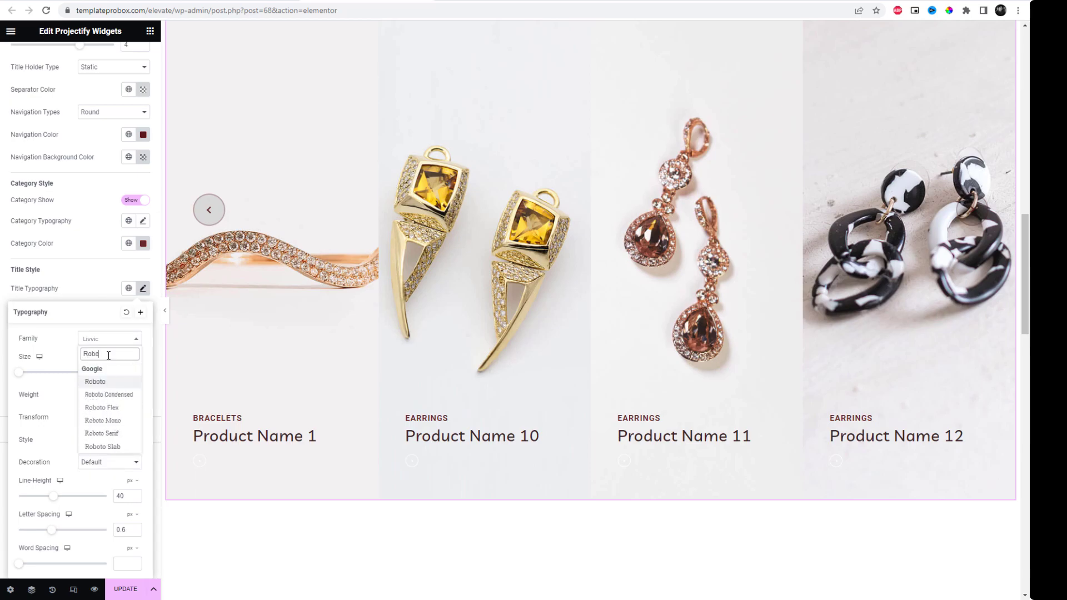
{"action": "left_click", "coordinate": [111, 387]}
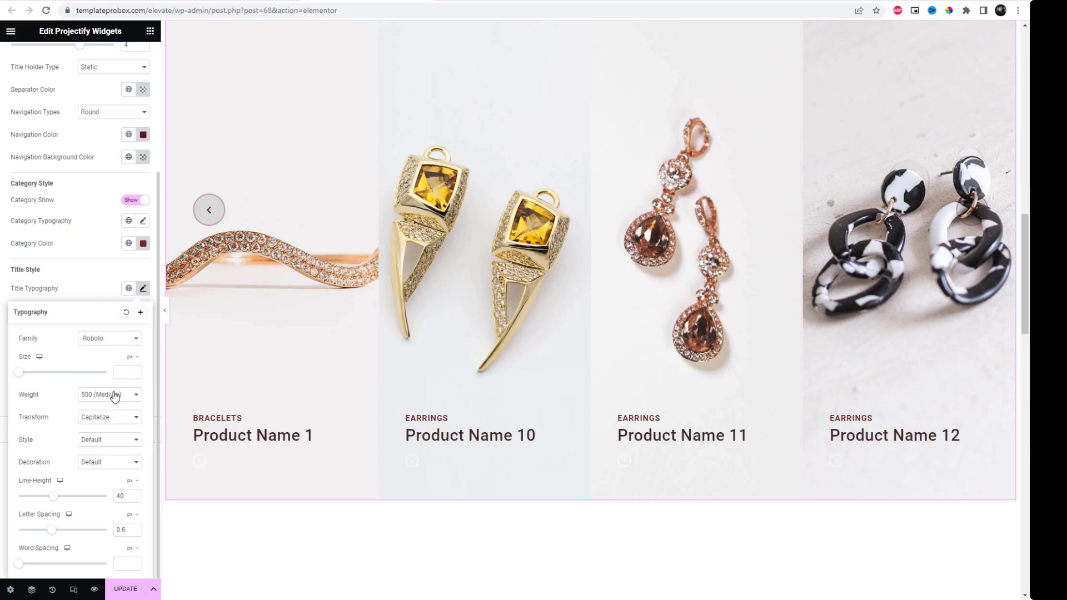
{"action": "left_click", "coordinate": [131, 595]}
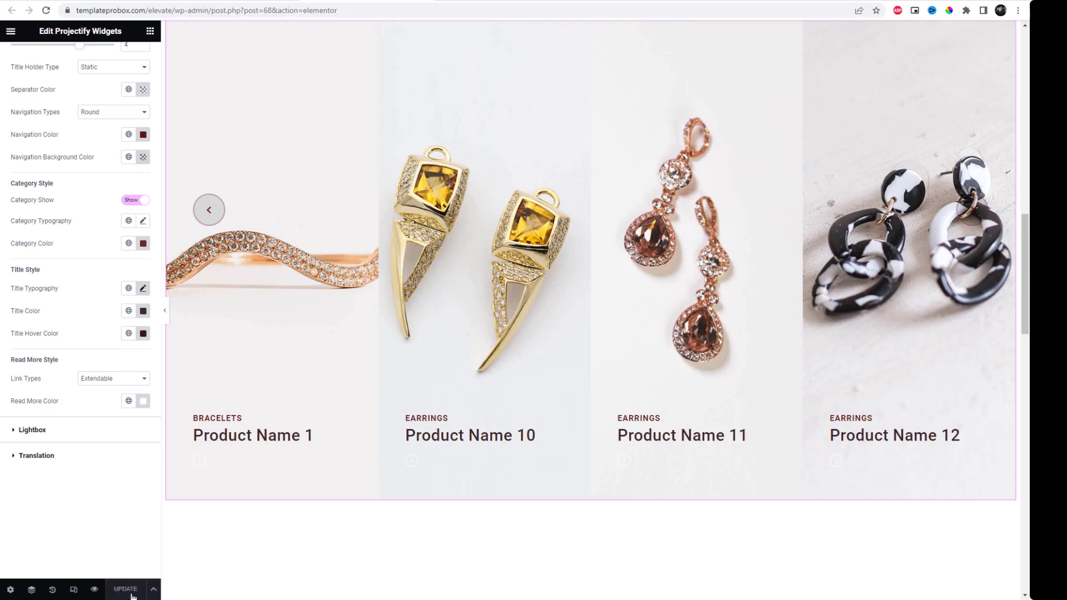
- Check the widget's Lightbox to Images setting and reload the live home page in the other browser tab
{"action": "left_click", "coordinate": [62, 436]}
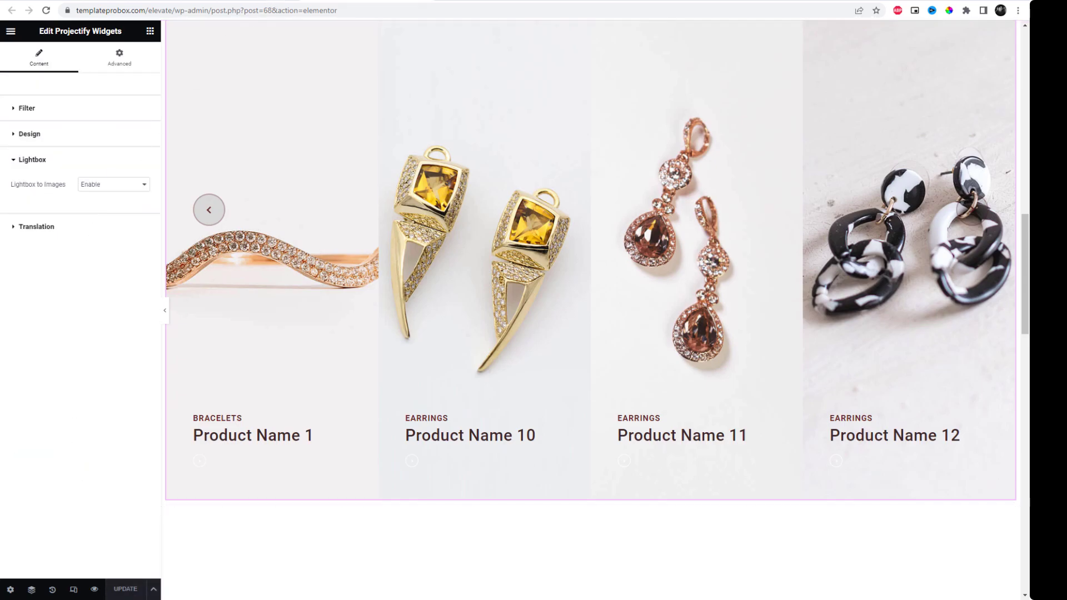
{"action": "left_click", "coordinate": [466, 1]}
{"action": "left_click", "coordinate": [460, 8]}
{"action": "key", "text": "Return"}
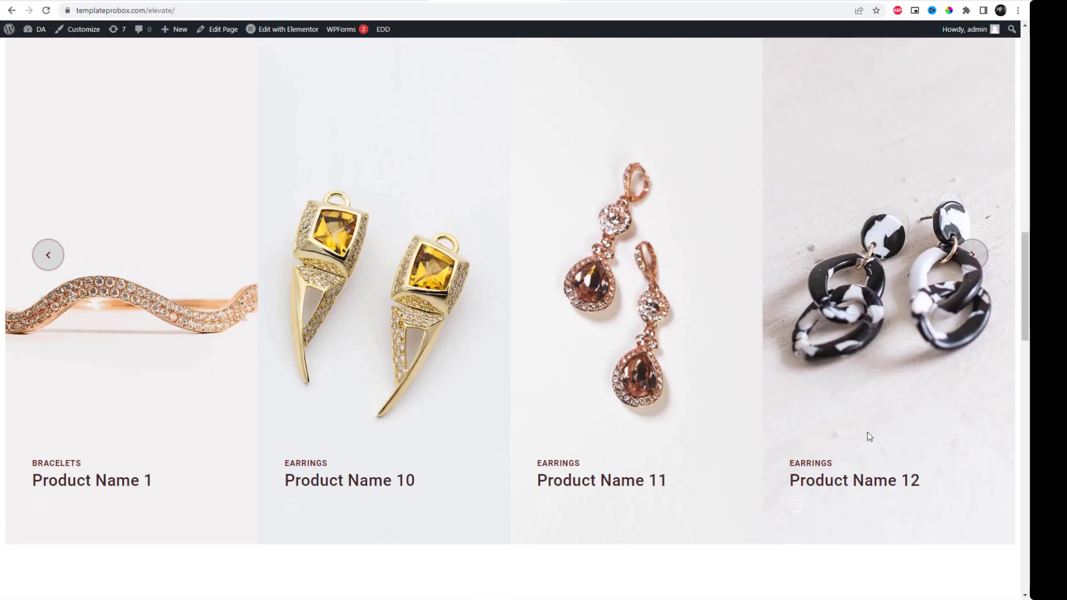
- Advance the live product carousel to the necklaces, as far as Product Name 16
{"action": "left_click", "coordinate": [971, 260]}
{"action": "left_click", "coordinate": [972, 262]}
{"action": "left_click", "coordinate": [972, 263]}
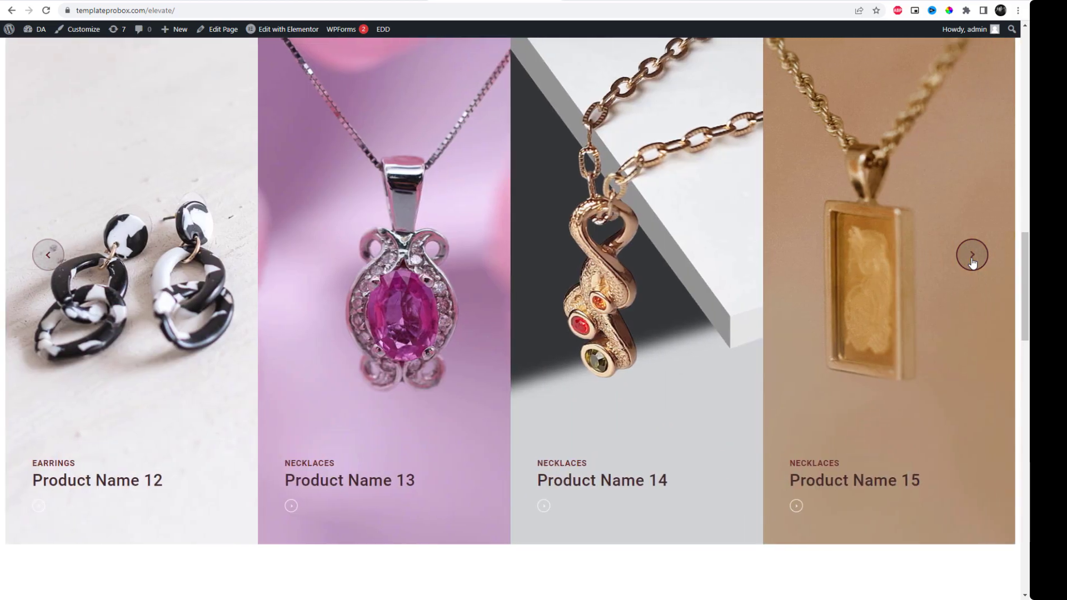
{"action": "left_click", "coordinate": [971, 263]}
{"action": "left_click", "coordinate": [972, 263]}
- View the Product Name 16 image and the one after it in the lightbox, close it, and open Product Name 16's page
{"action": "left_click", "coordinate": [602, 319]}
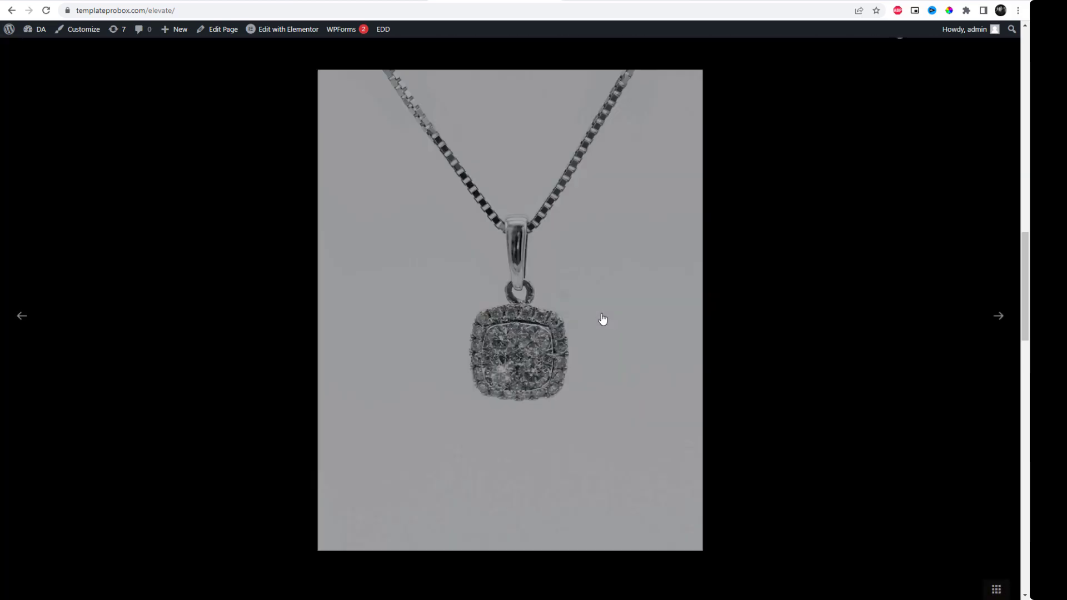
{"action": "left_click", "coordinate": [999, 317]}
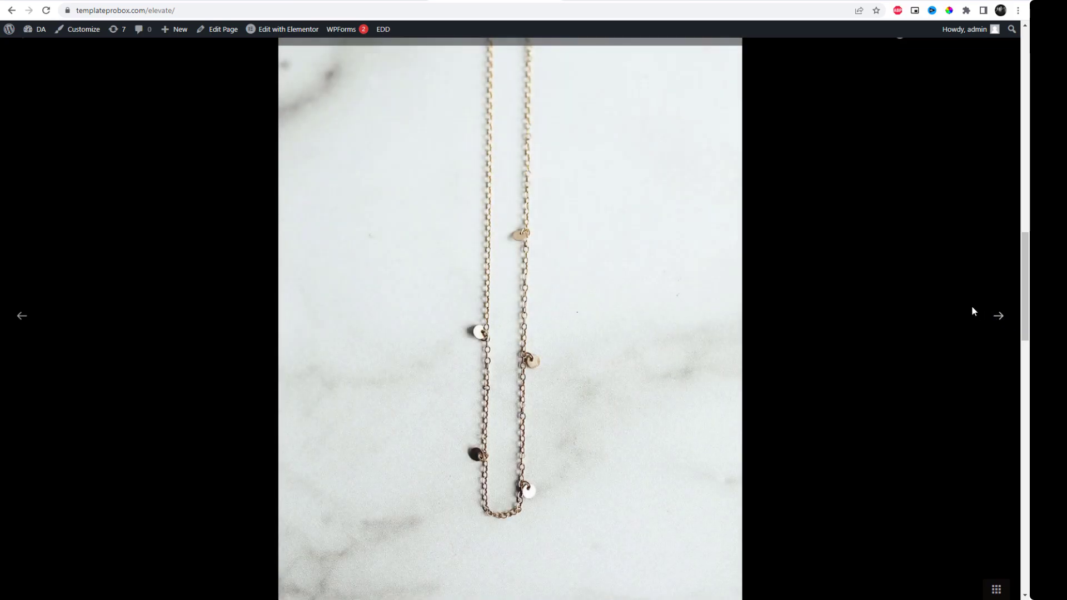
{"action": "left_click", "coordinate": [971, 307]}
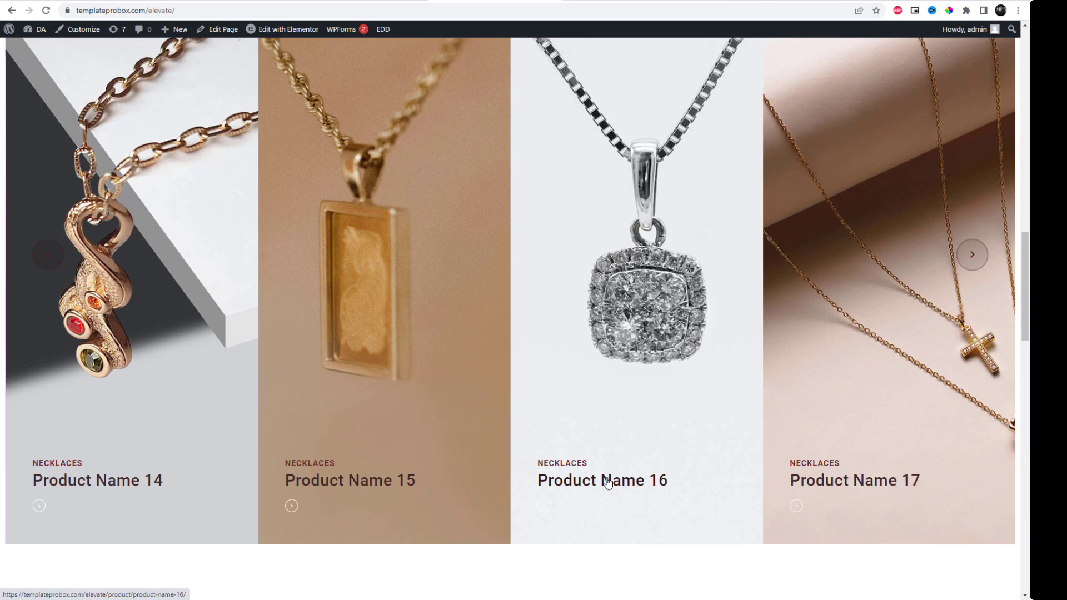
{"action": "left_click", "coordinate": [607, 482]}
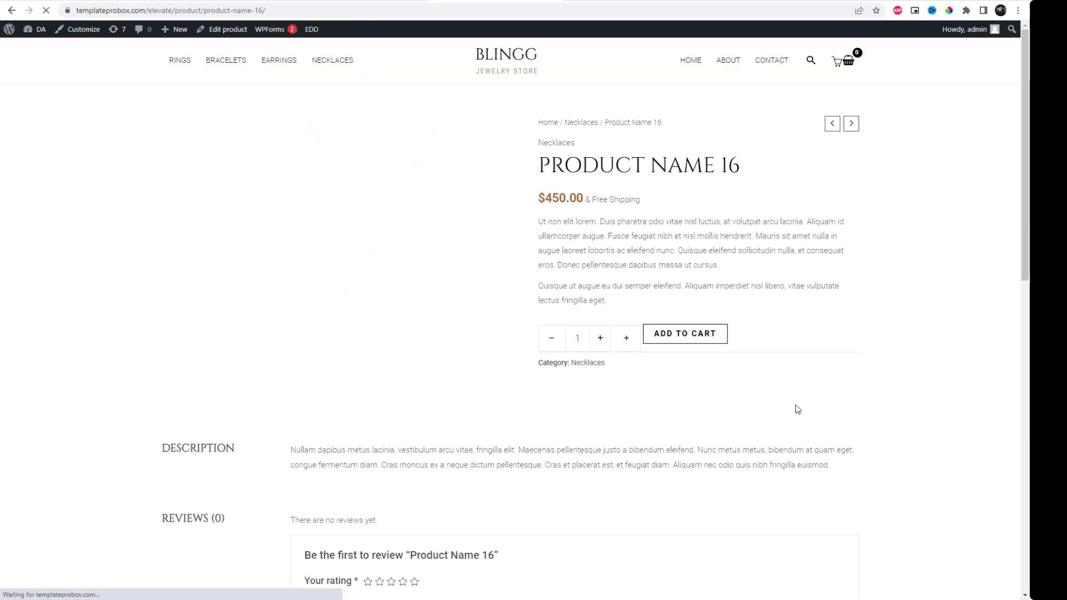